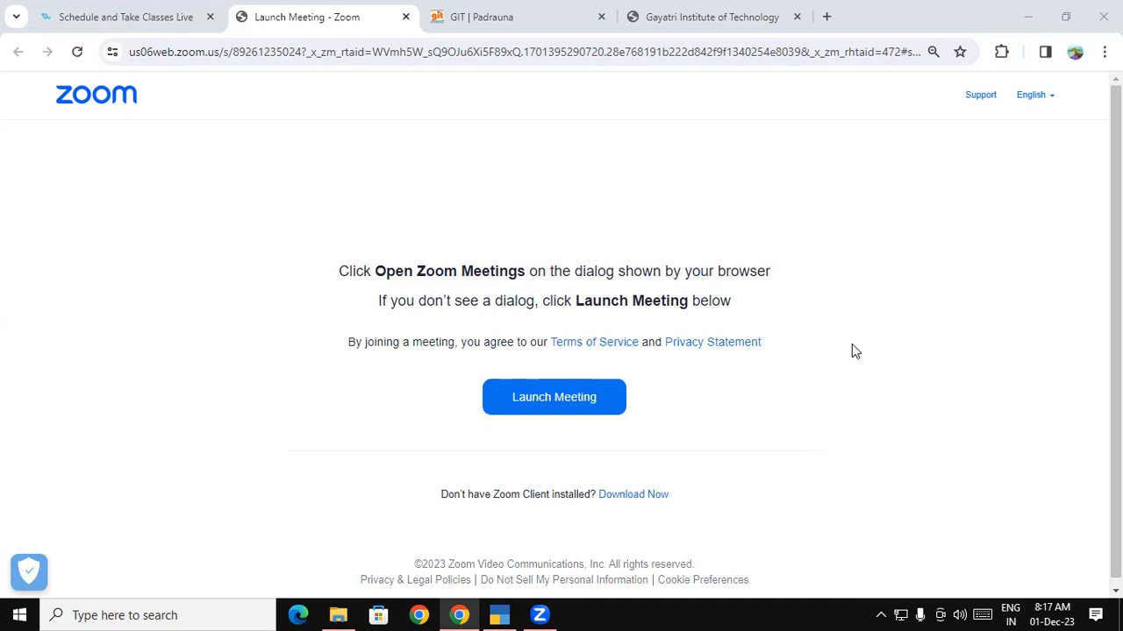
# Step: Examine question 4 in the Gayatri Institute of Technology PDF, about the Supreme Computers cash receipt against bill SC/001/50
pyautogui.click(726, 19)
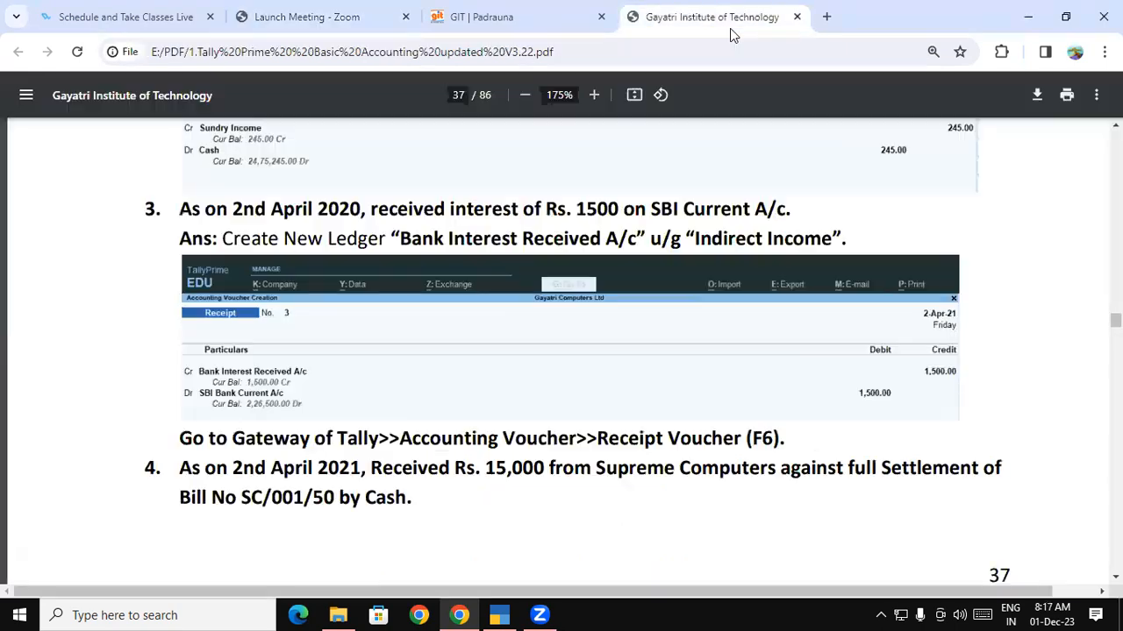
pyautogui.moveTo(171, 211); pyautogui.dragTo(849, 247)
pyautogui.moveTo(174, 468); pyautogui.dragTo(442, 501)
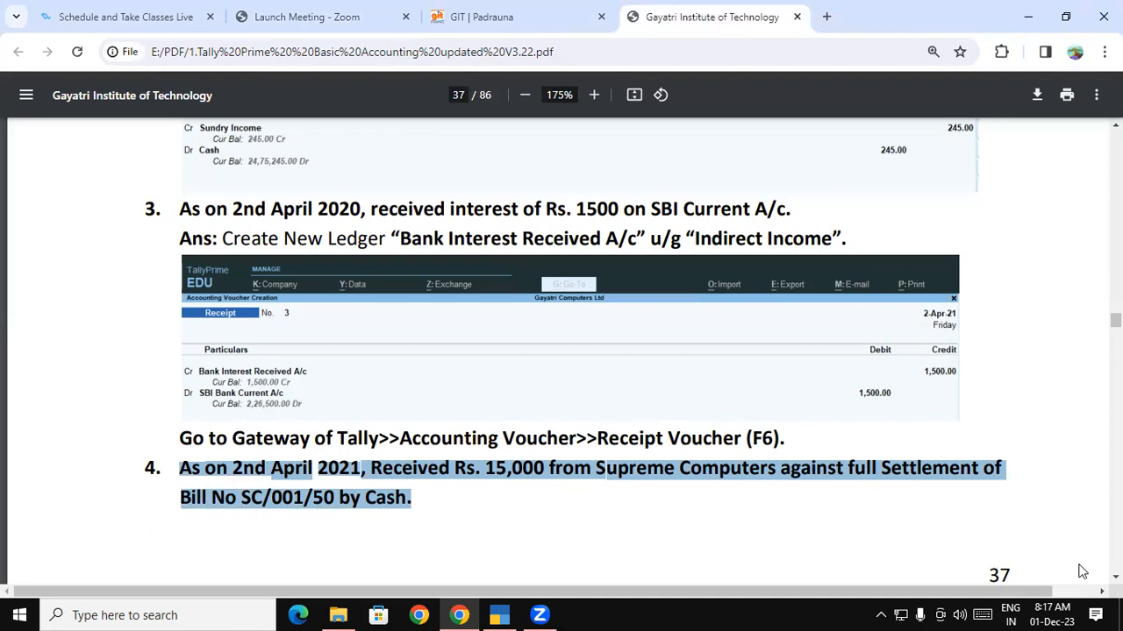
pyautogui.scroll(-3, 416, 360)
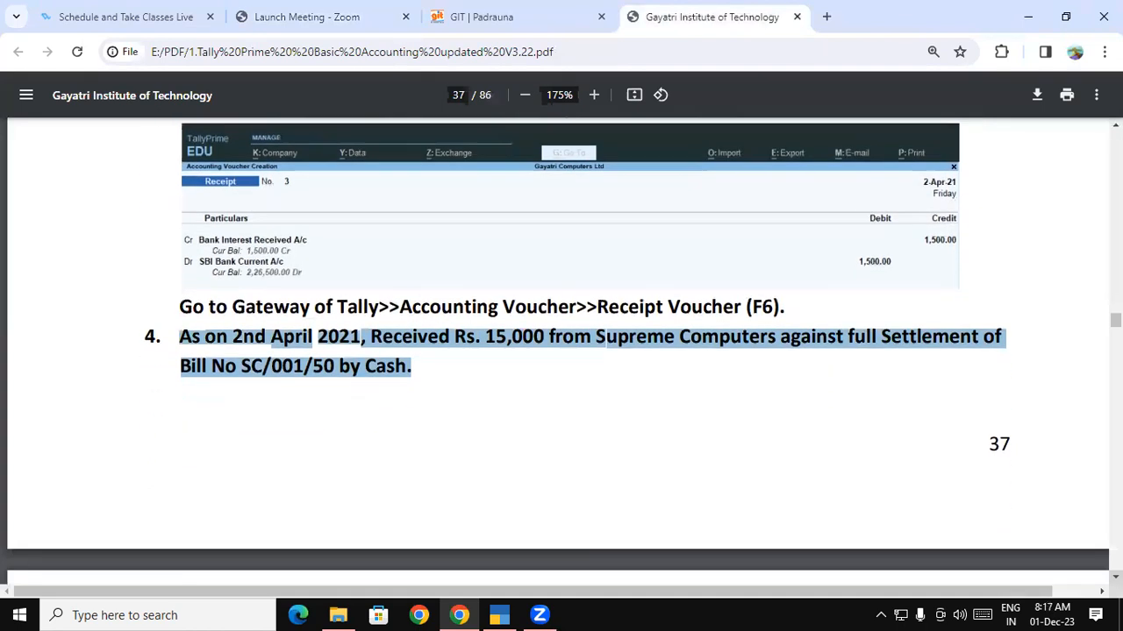
pyautogui.click(414, 362)
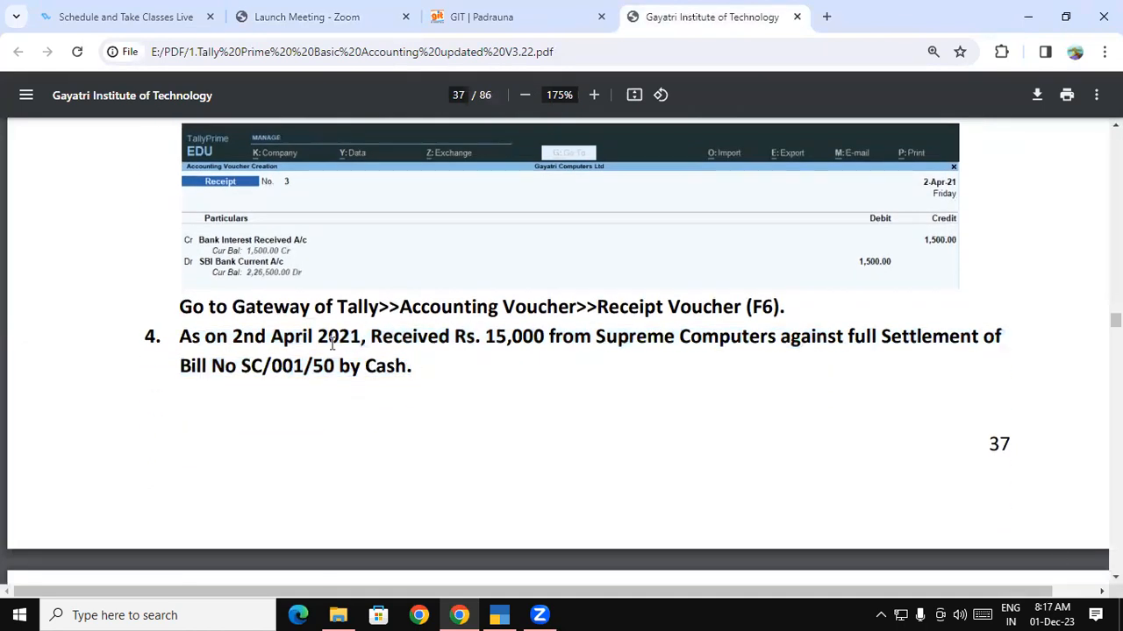
pyautogui.moveTo(180, 309); pyautogui.dragTo(747, 308)
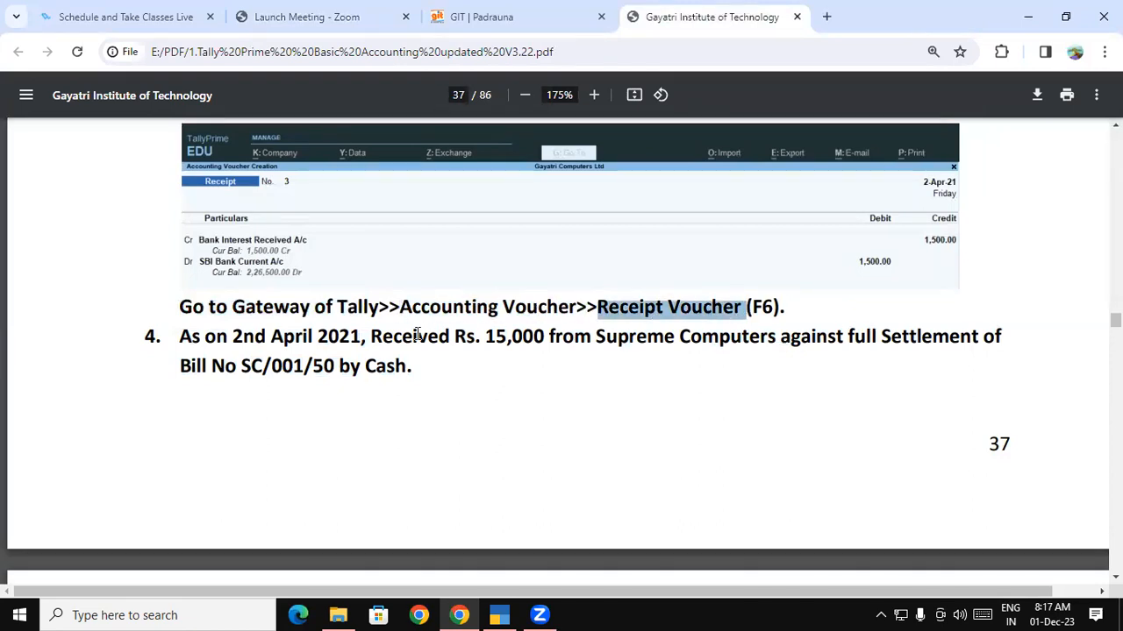
pyautogui.click(311, 346)
pyautogui.moveTo(180, 337); pyautogui.dragTo(992, 342)
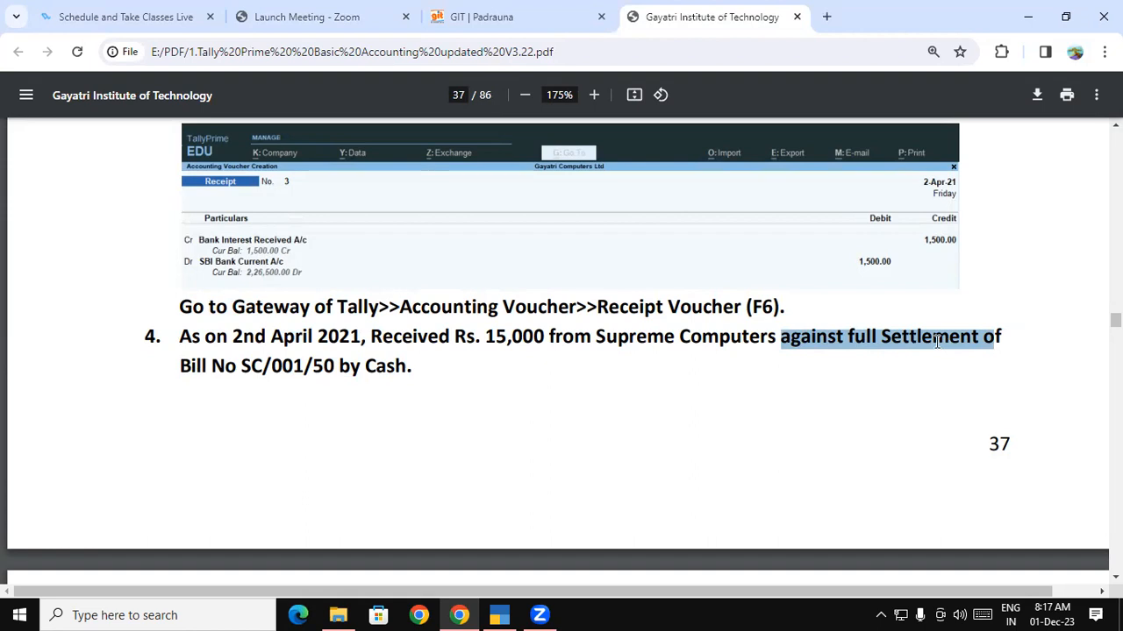
pyautogui.moveTo(187, 364); pyautogui.dragTo(345, 368)
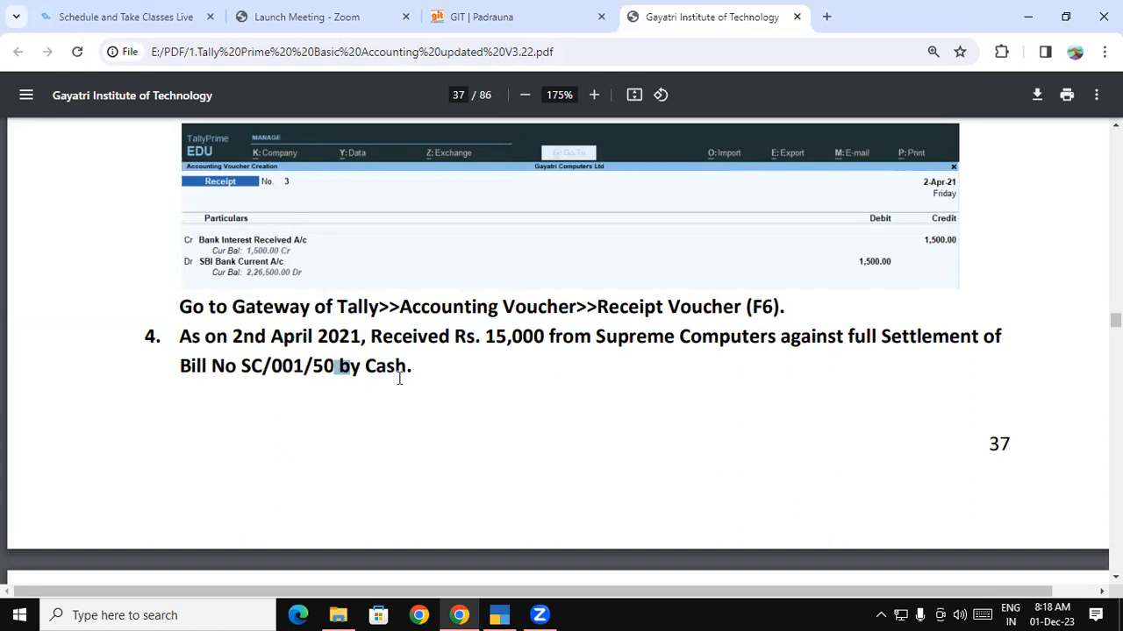
pyautogui.moveTo(406, 369); pyautogui.dragTo(351, 369)
pyautogui.moveTo(266, 373); pyautogui.dragTo(198, 367)
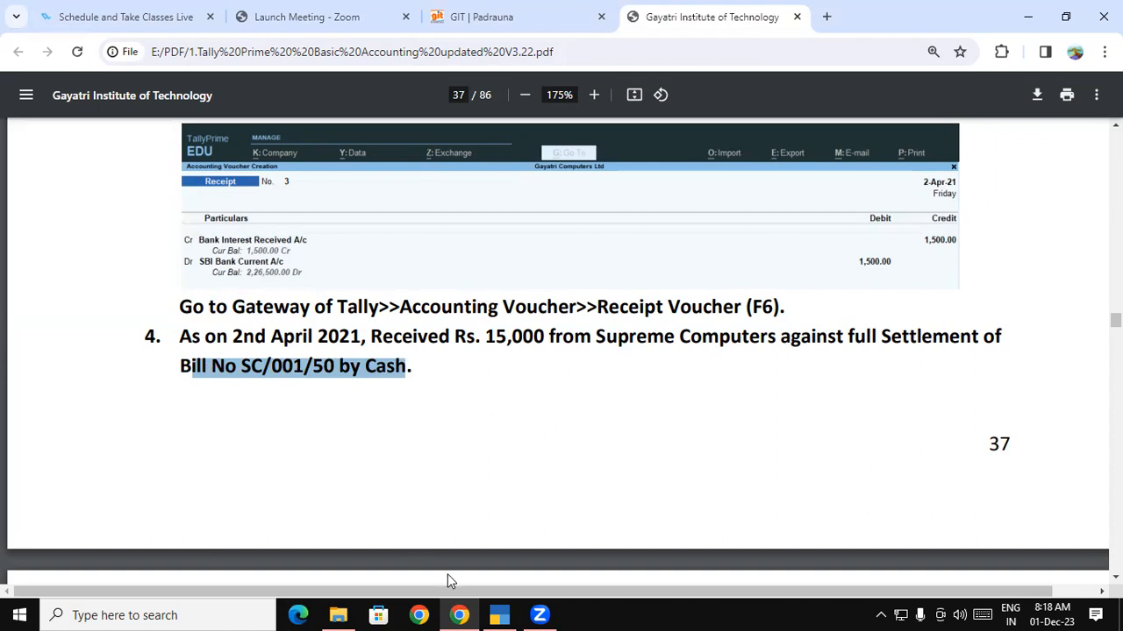
# Step: Switch to TallyPrime, open a receipt voucher and change its voucher mode to Double Entry
pyautogui.click(503, 614)
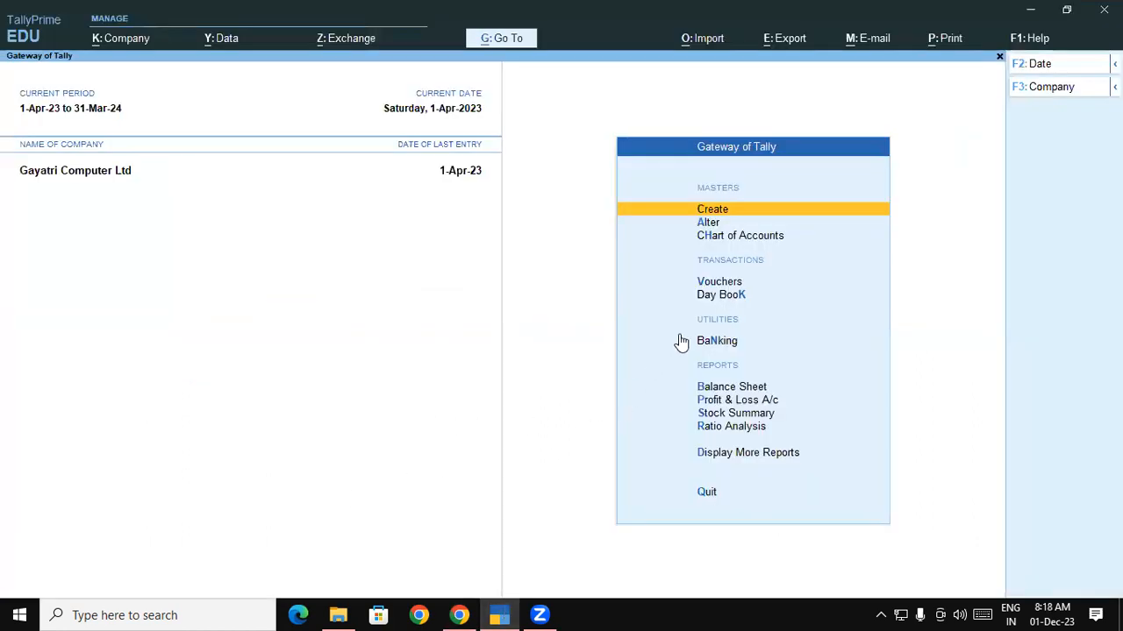
pyautogui.click(706, 283)
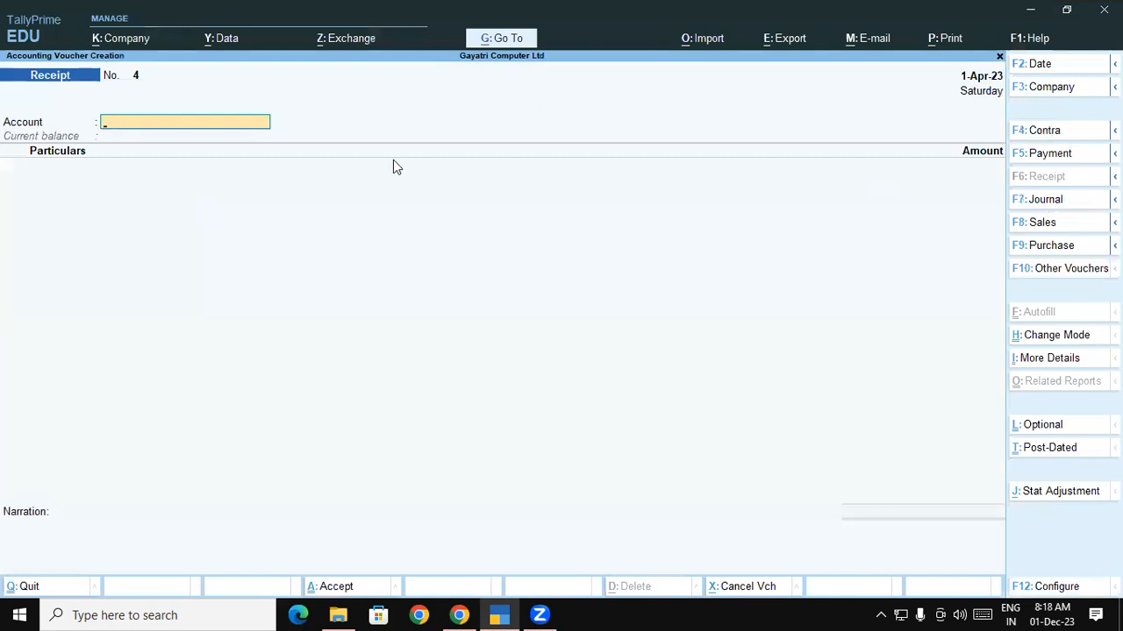
pyautogui.hotkey('ctrl', 'h')
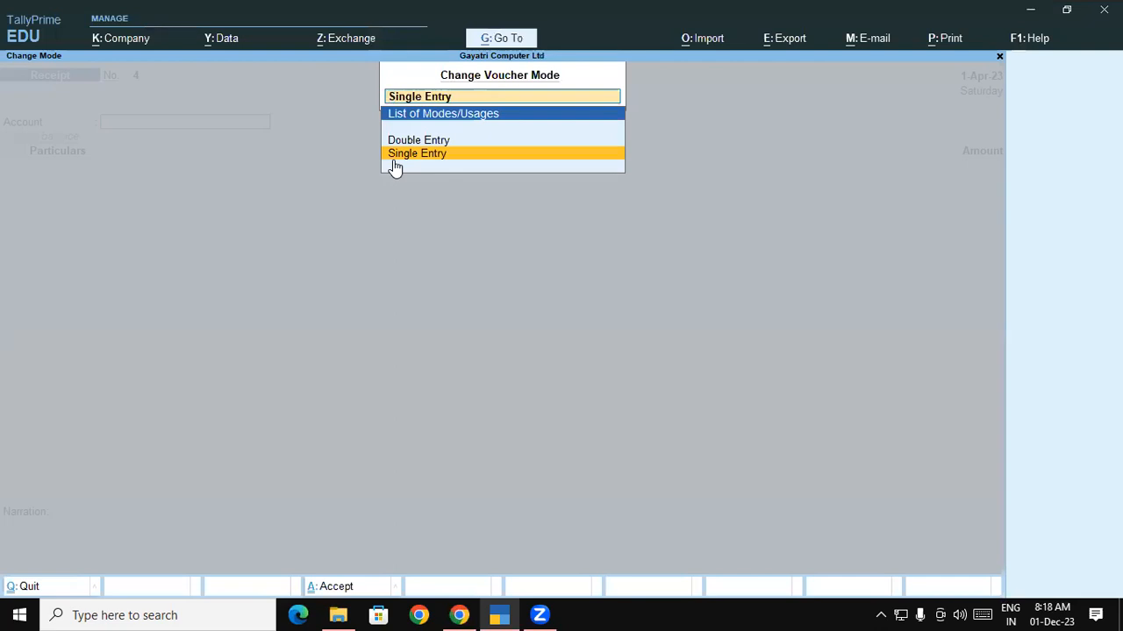
pyautogui.press('Up')
pyautogui.press('Return')
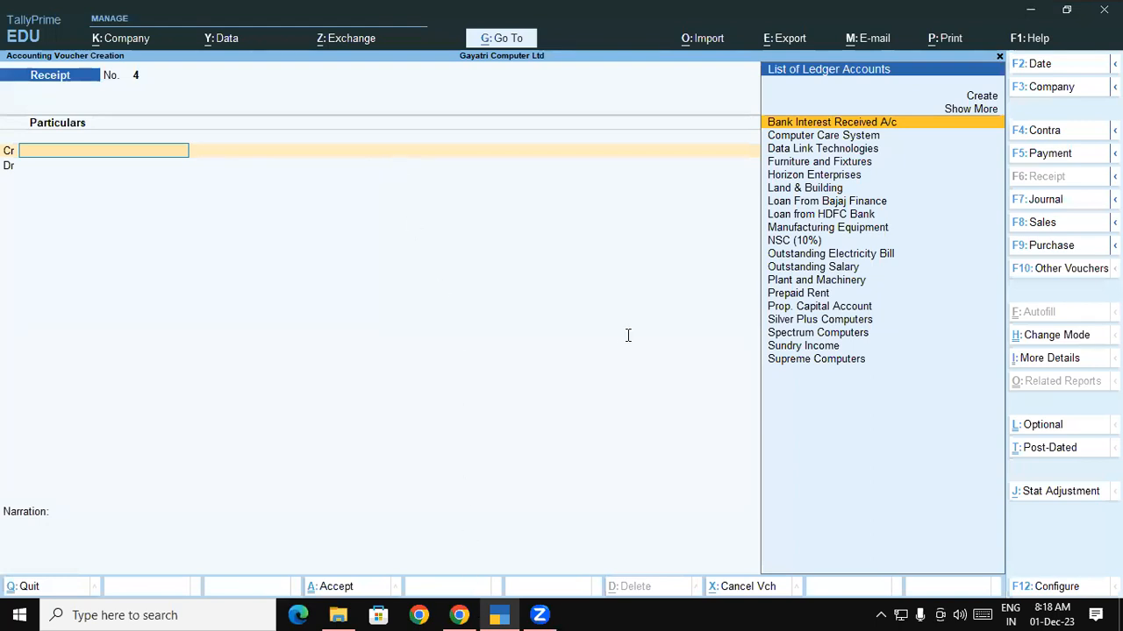
# Step: Switch to the PDF, annotate Supreme Computers with "P - Cr" and Cash with "R - Dr" in question 4, and clear the markings
pyautogui.hotkey('alt', 'Tab')
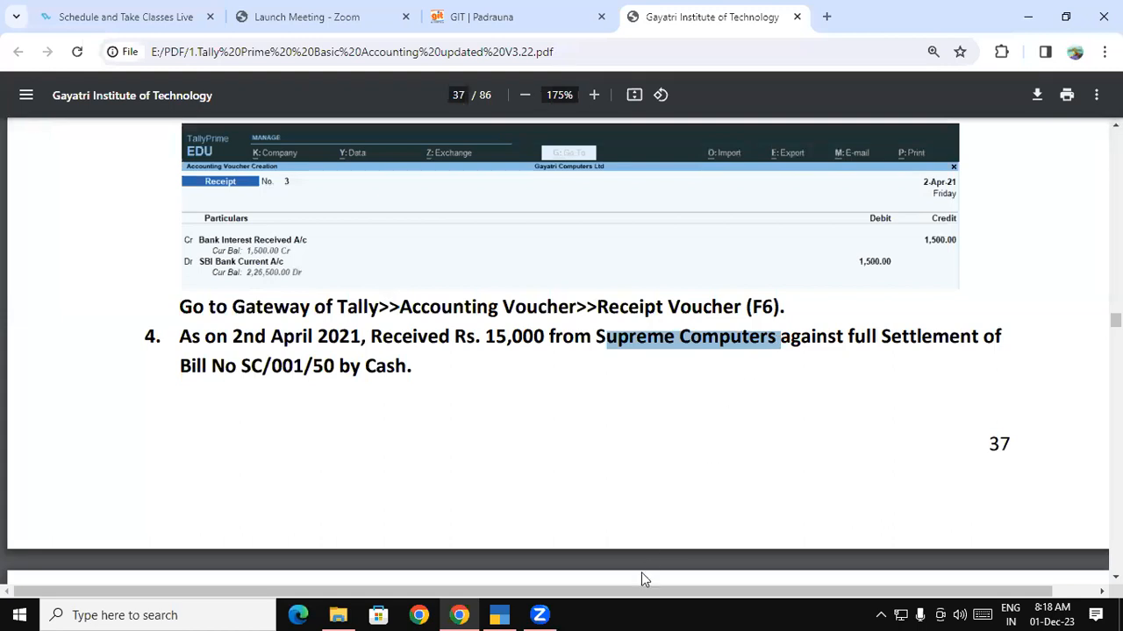
pyautogui.moveTo(613, 356); pyautogui.dragTo(760, 355)
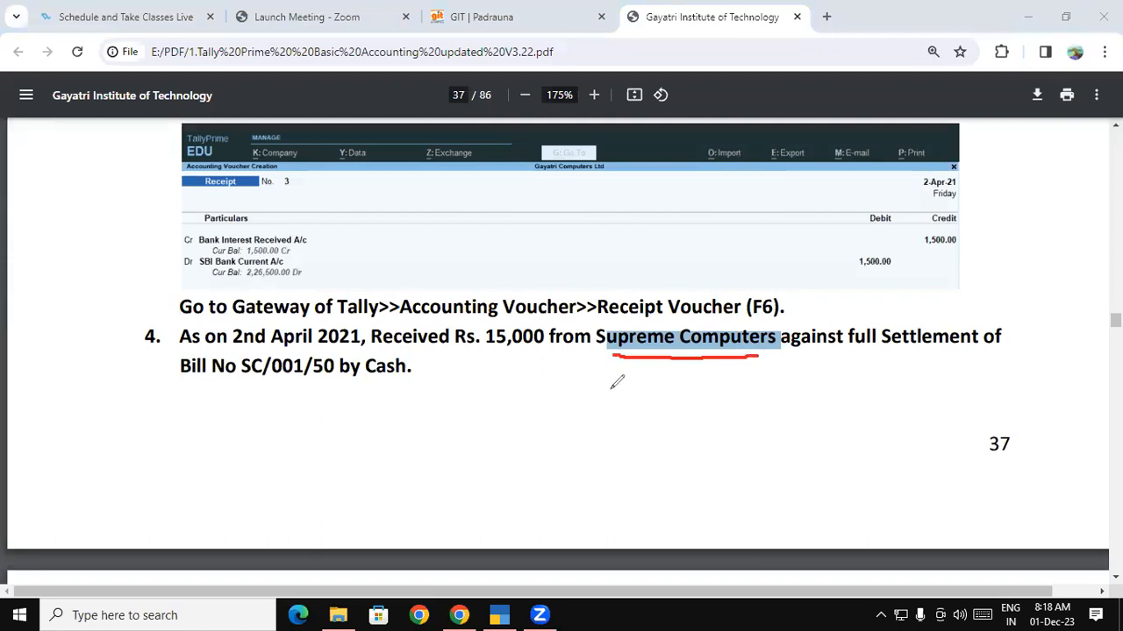
pyautogui.moveTo(372, 381); pyautogui.dragTo(414, 379)
pyautogui.moveTo(611, 355); pyautogui.dragTo(763, 351)
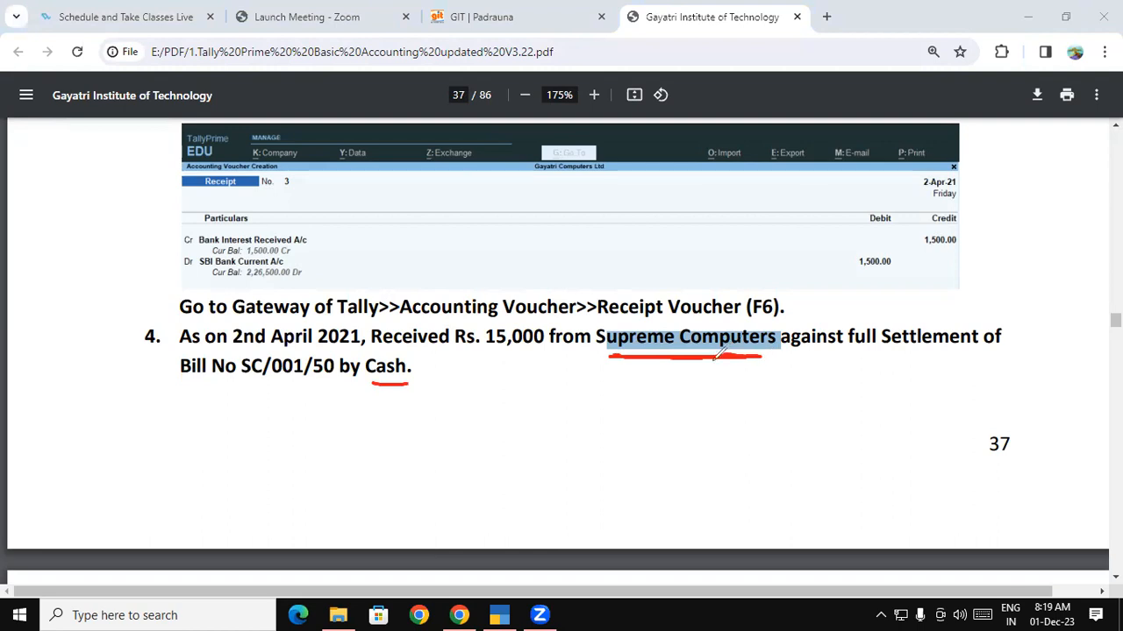
pyautogui.moveTo(691, 369)
pyautogui.mouseDown()
pyautogui.moveTo(692, 406)
pyautogui.moveTo(691, 382)
pyautogui.moveTo(723, 381)
pyautogui.mouseUp()
pyautogui.moveTo(406, 396); pyautogui.dragTo(407, 432)
pyautogui.moveTo(405, 396)
pyautogui.mouseDown()
pyautogui.moveTo(411, 410)
pyautogui.moveTo(435, 416)
pyautogui.mouseUp()
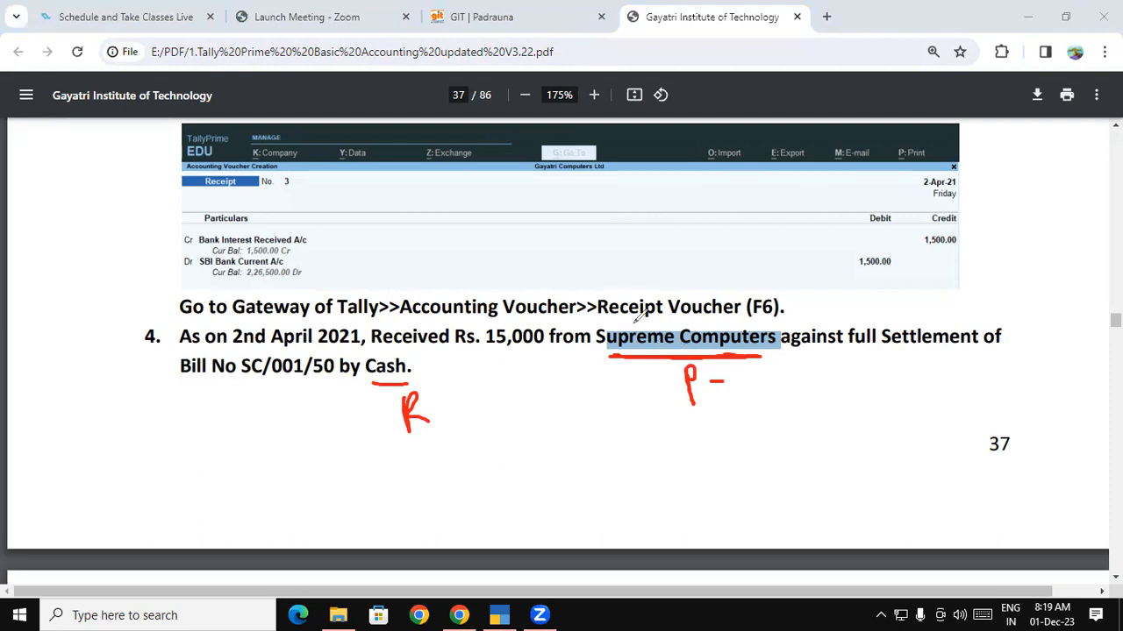
pyautogui.moveTo(600, 322); pyautogui.dragTo(772, 322)
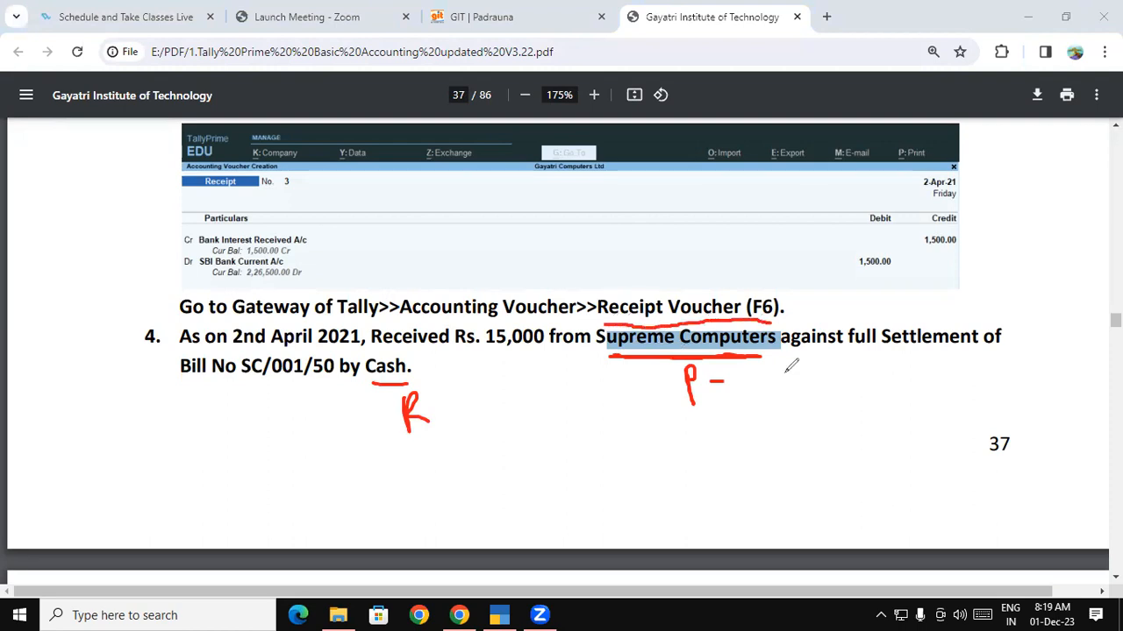
pyautogui.moveTo(787, 371)
pyautogui.mouseDown()
pyautogui.moveTo(781, 397)
pyautogui.moveTo(799, 362)
pyautogui.mouseUp()
pyautogui.moveTo(437, 406)
pyautogui.mouseDown()
pyautogui.moveTo(456, 391)
pyautogui.moveTo(478, 407)
pyautogui.moveTo(500, 362)
pyautogui.mouseUp()
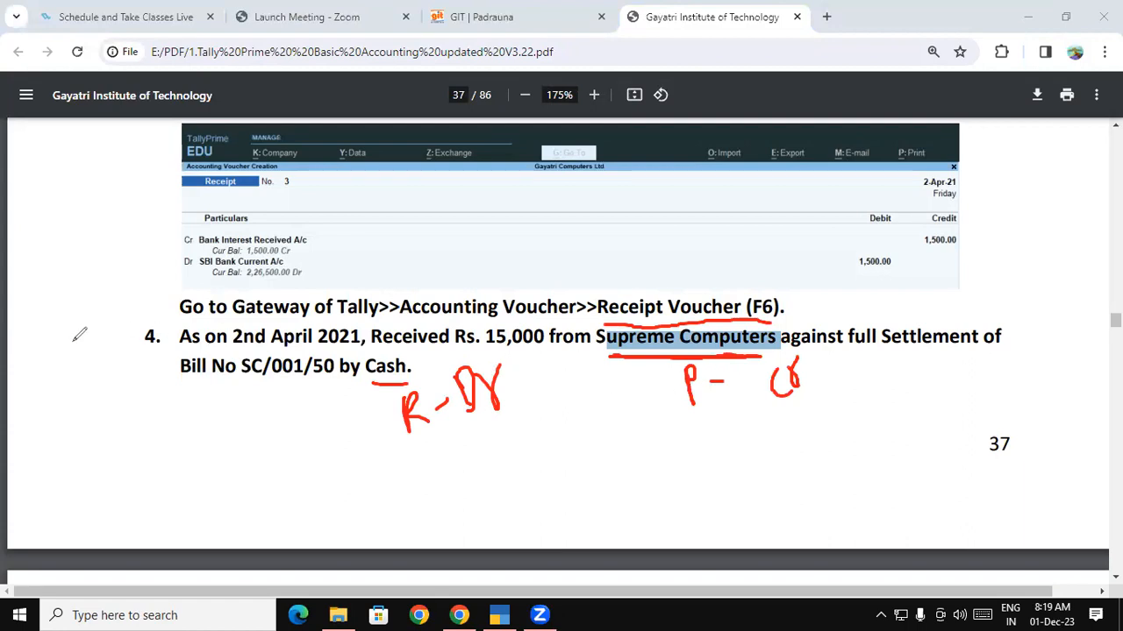
pyautogui.click(67, 432)
pyautogui.click(629, 342)
pyautogui.moveTo(609, 336); pyautogui.dragTo(765, 333)
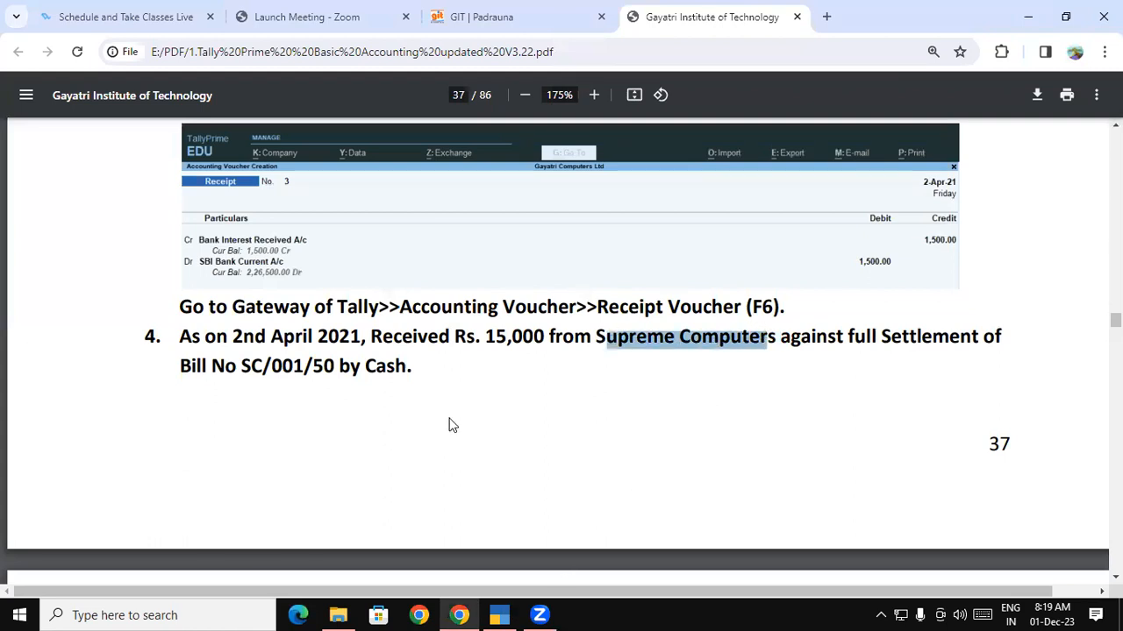
# Step: Switch to TallyPrime, credit Supreme Computers in the receipt voucher and choose Agst Ref to list its pending bills
pyautogui.hotkey('alt', 'Tab')
pyautogui.write('p')
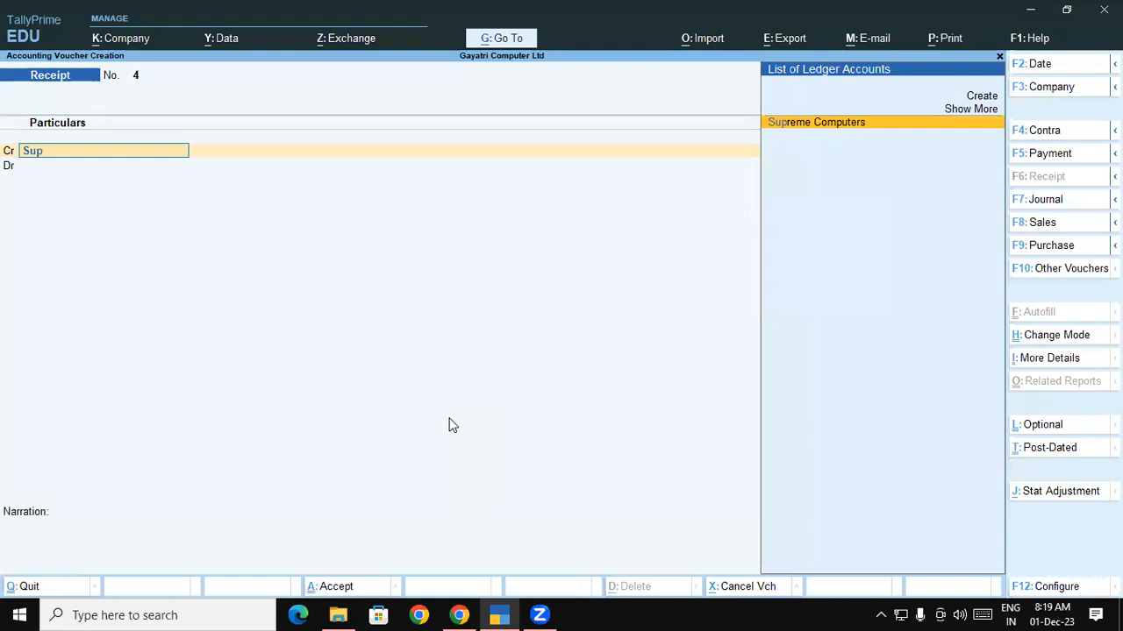
pyautogui.press('Return')
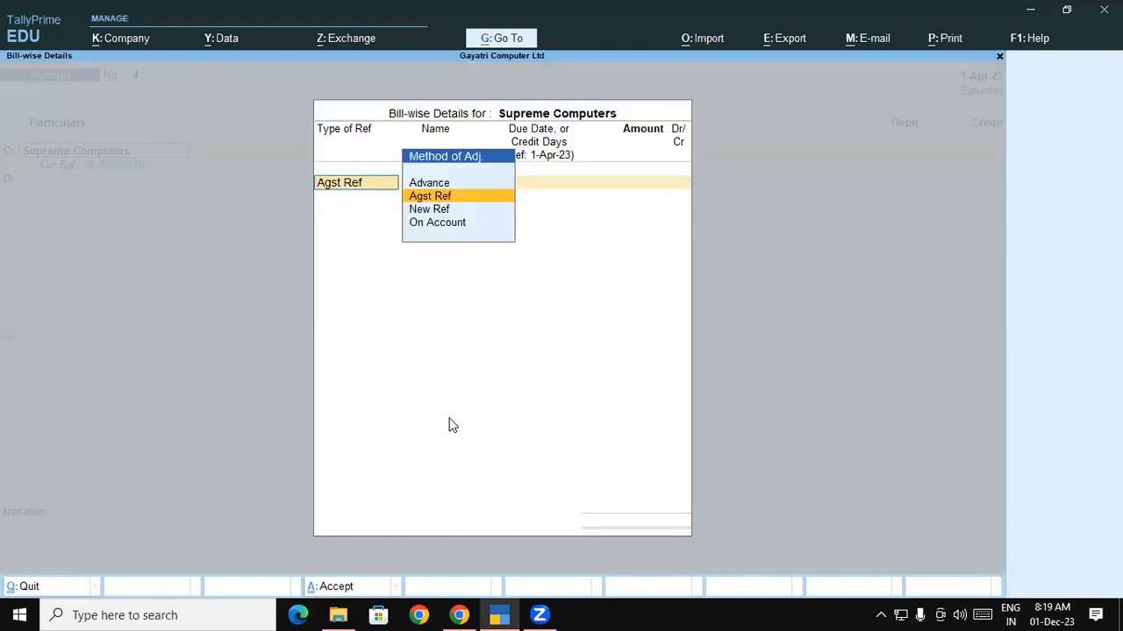
pyautogui.press('Return')
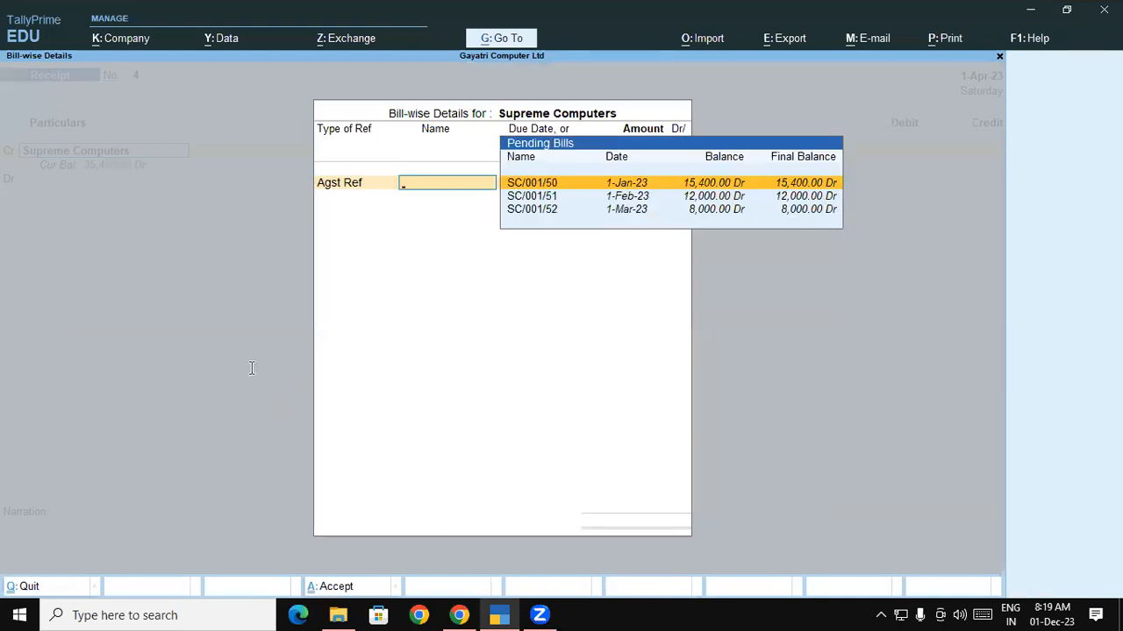
# Step: Switch to the PDF, check the bill number in question 4 and read its solution on page 38
pyautogui.hotkey('alt', 'Tab')
pyautogui.moveTo(272, 369); pyautogui.dragTo(310, 371)
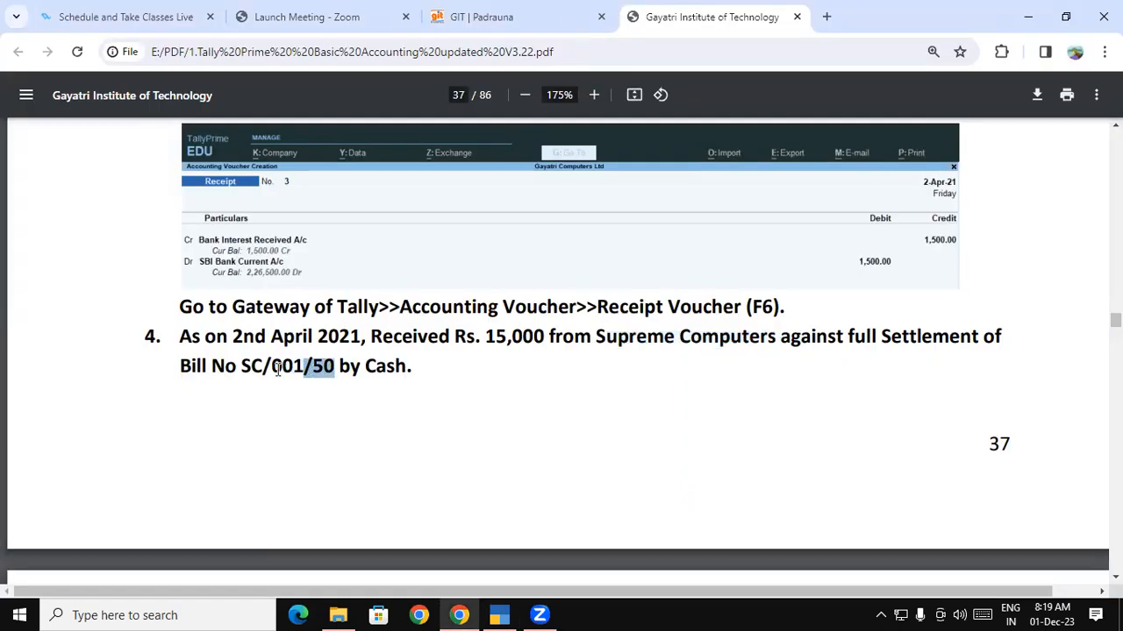
pyautogui.click(277, 369)
pyautogui.moveTo(254, 358); pyautogui.dragTo(345, 360)
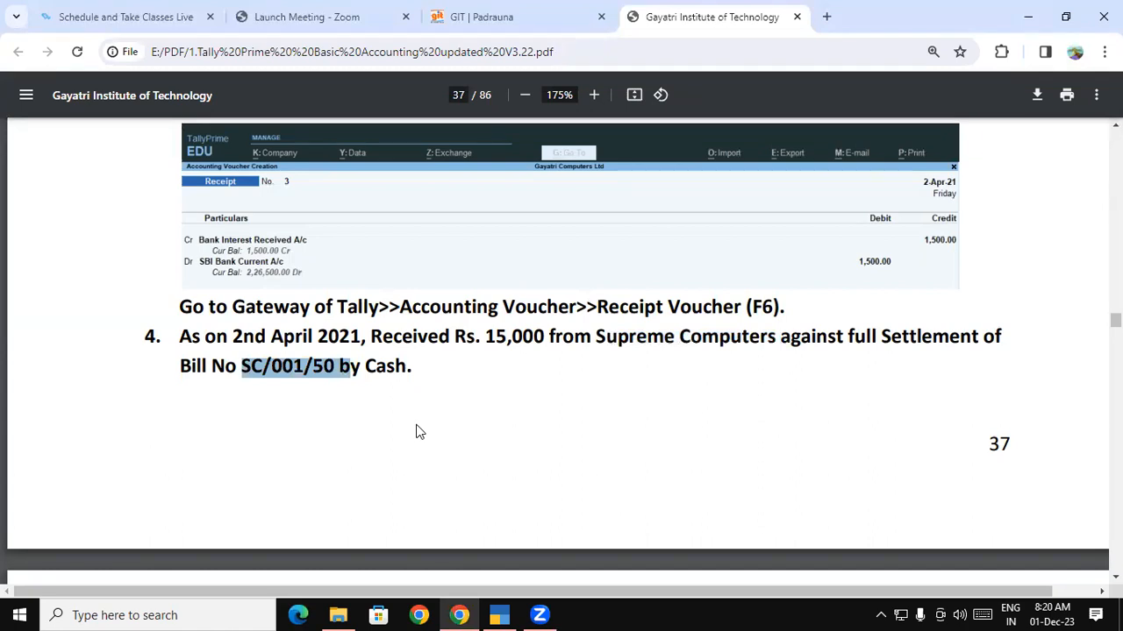
pyautogui.scroll(-1, 621, 471)
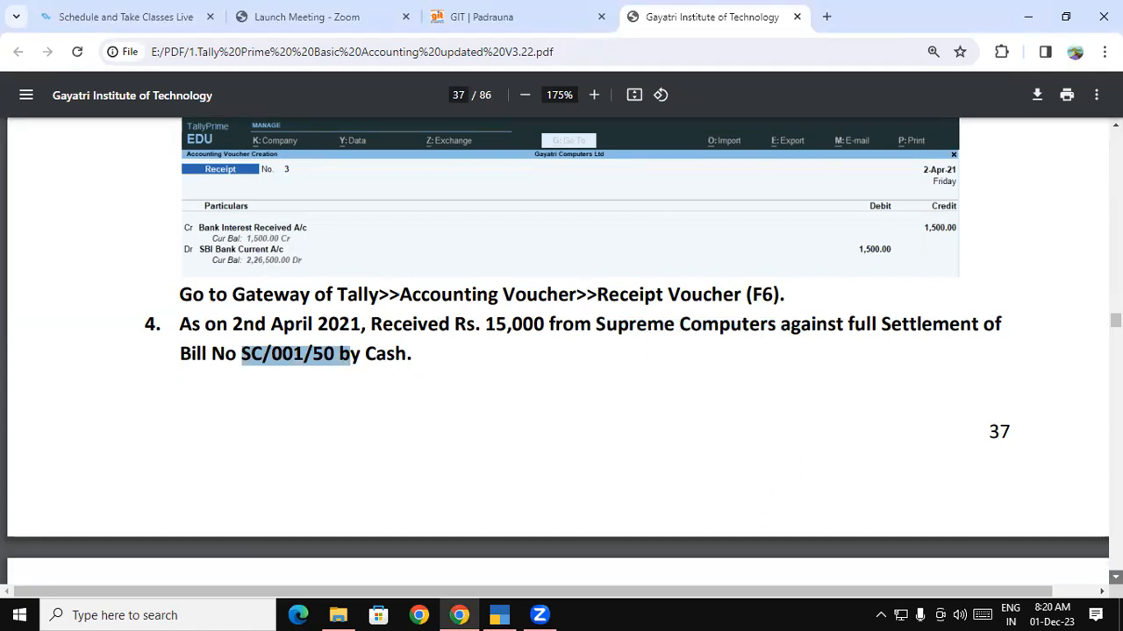
pyautogui.scroll(-5, 840, 509)
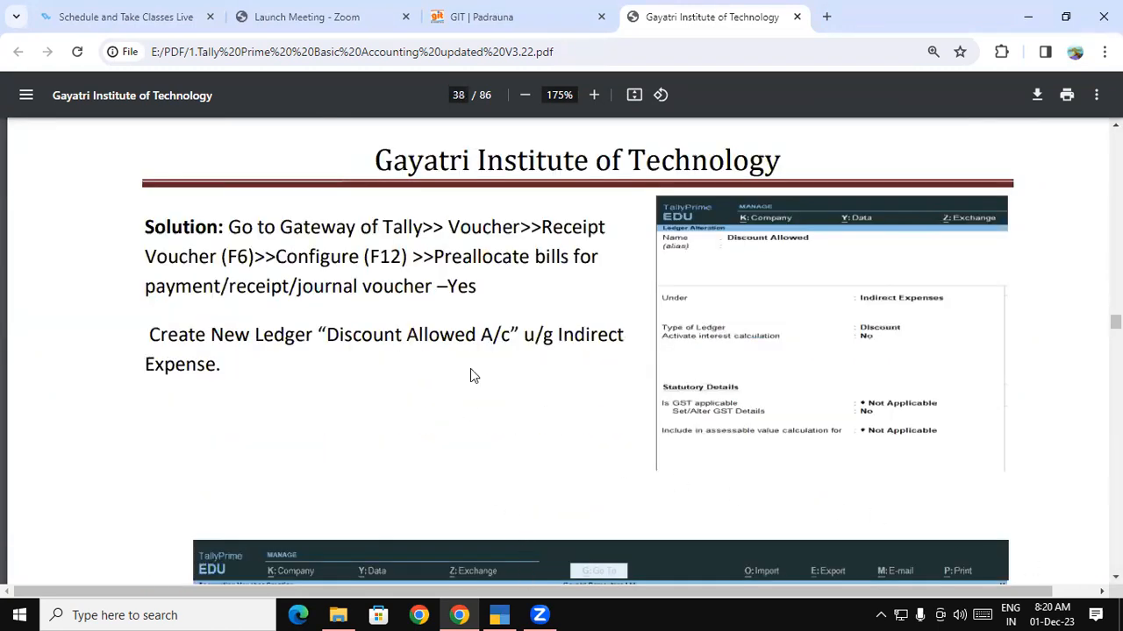
# Step: Switch to TallyPrime, quit the unfinished voucher and look up Supreme Computers' bill SC/001/50 in the outstanding receivables report
pyautogui.hotkey('alt', 'Tab')
pyautogui.press('Escape')
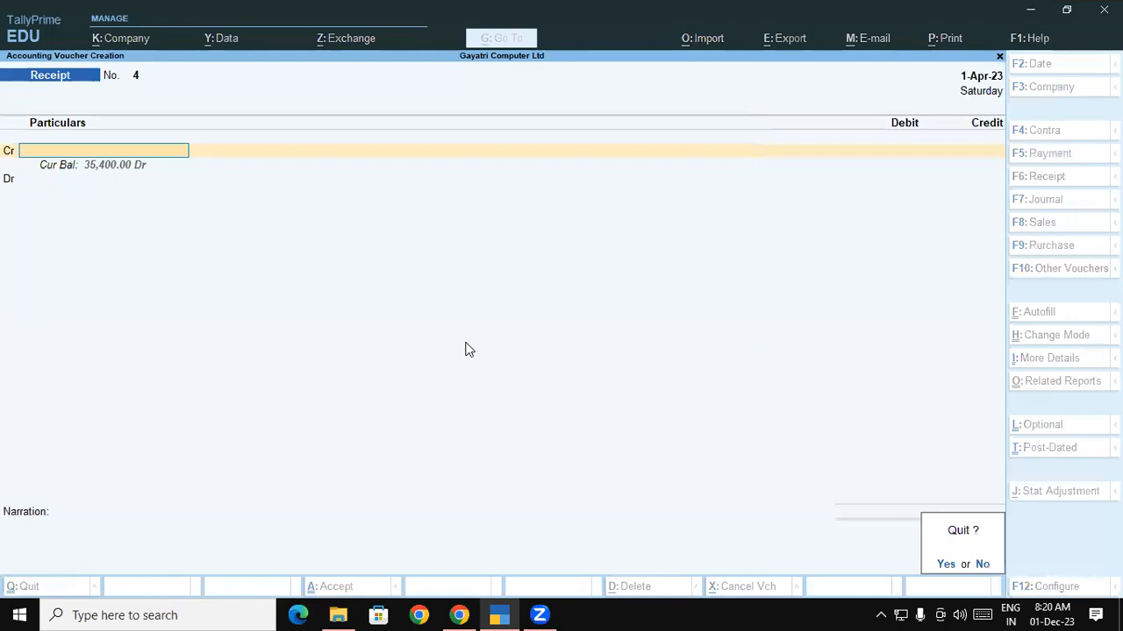
pyautogui.press('Return')
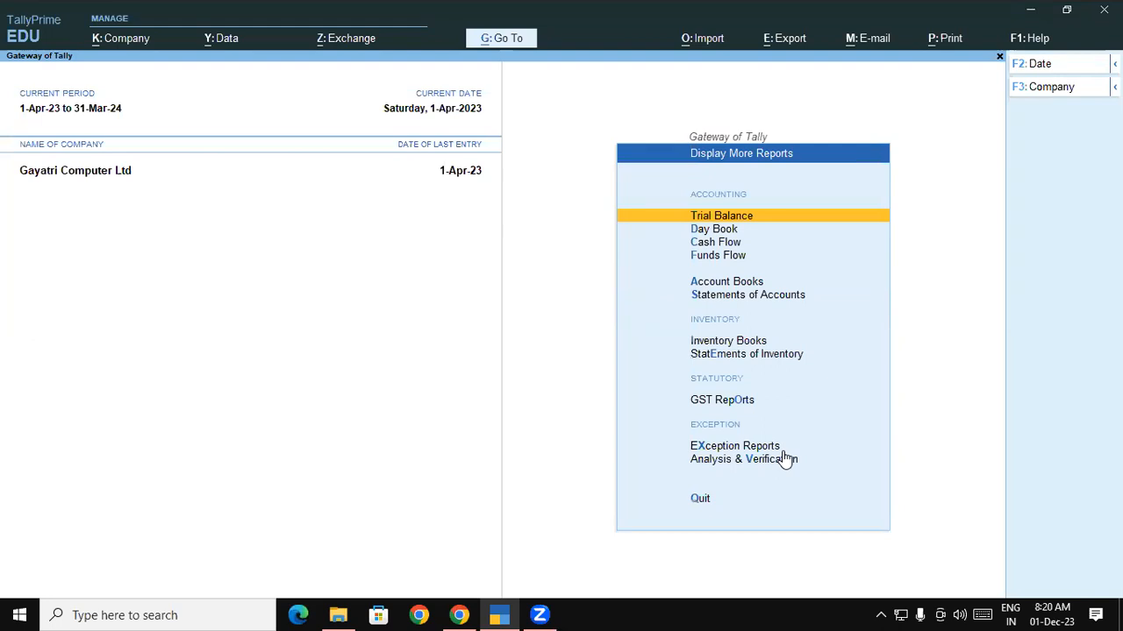
pyautogui.click(735, 299)
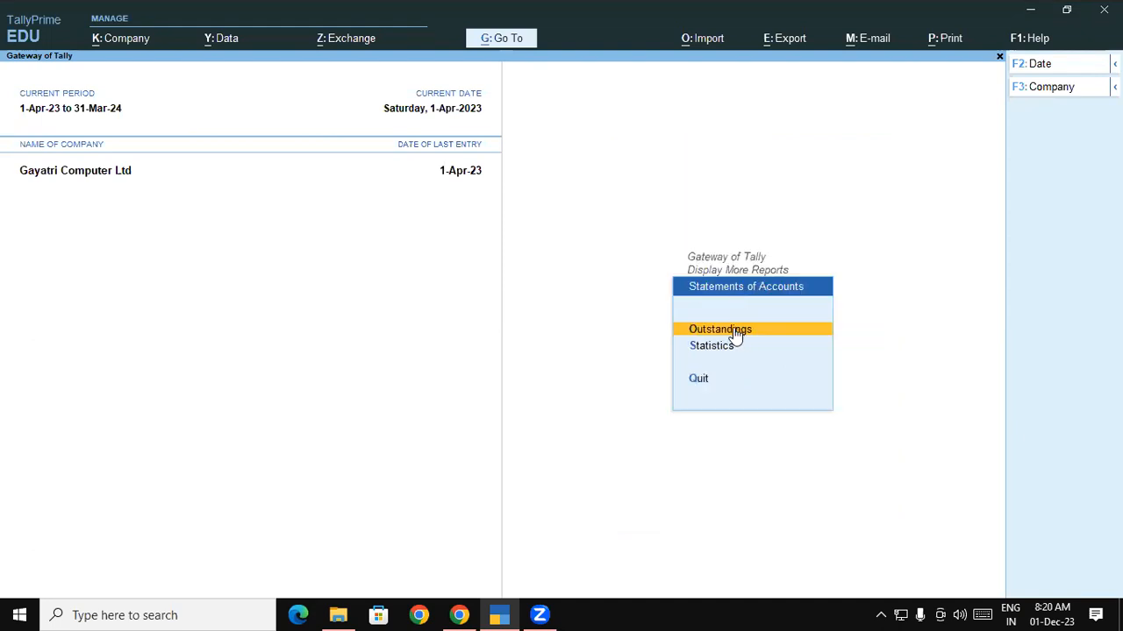
pyautogui.click(736, 333)
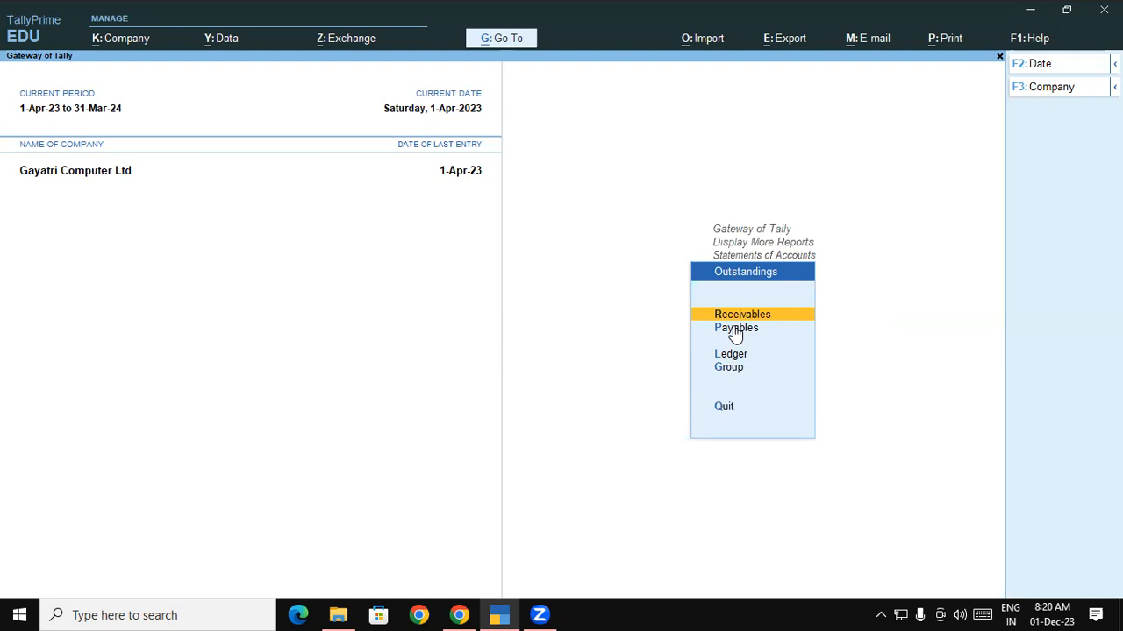
pyautogui.click(742, 315)
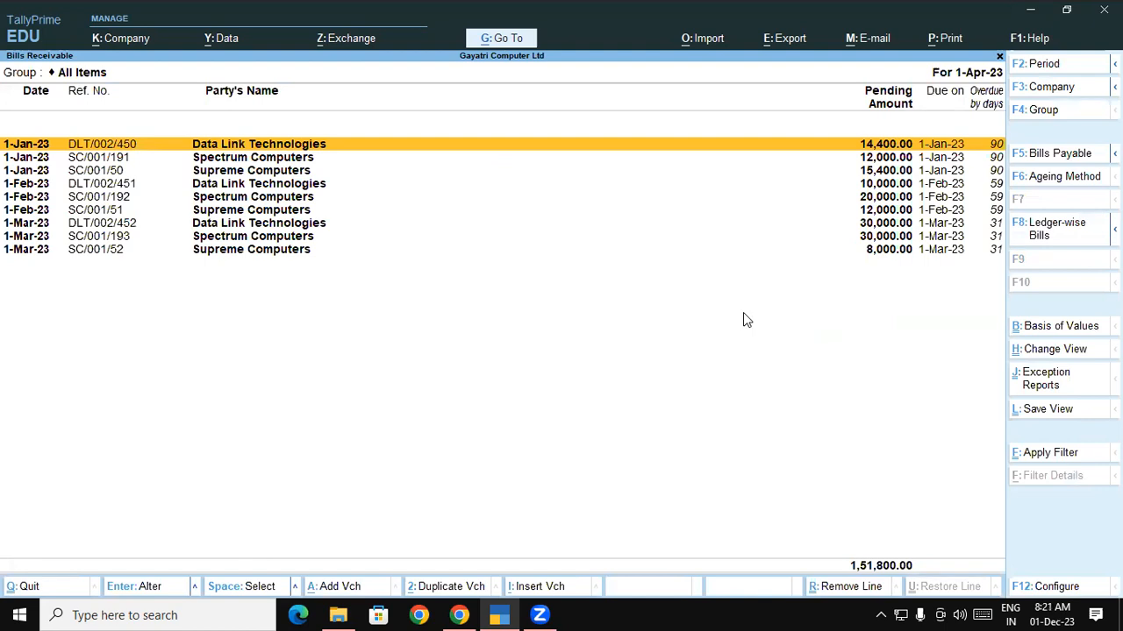
pyautogui.click(96, 172)
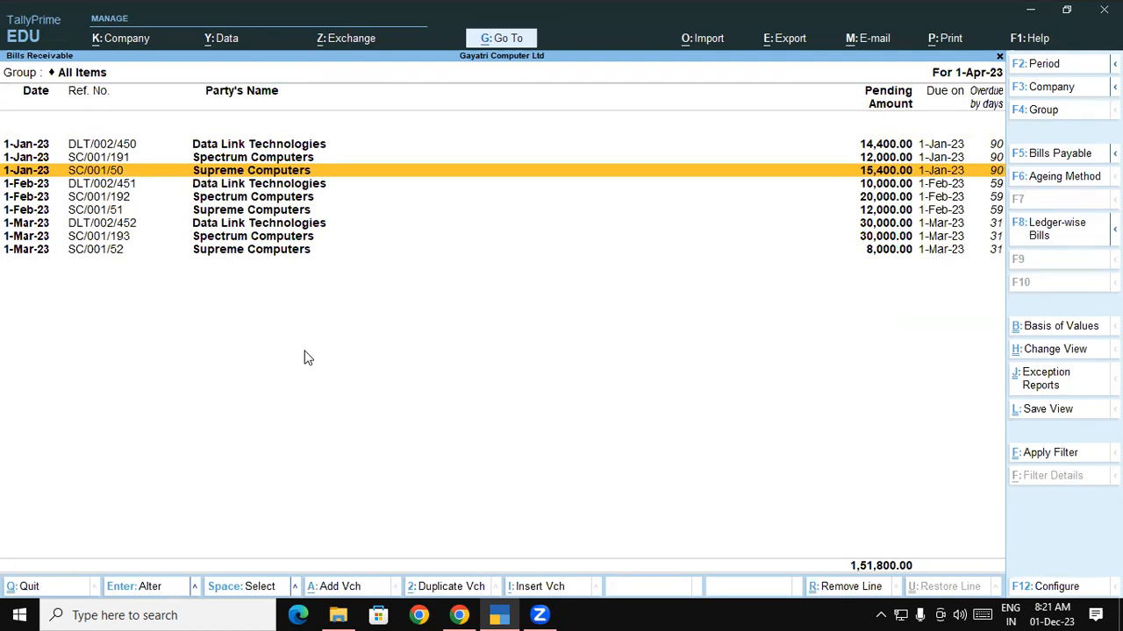
# Step: Close the bills receivable report and open a new receipt voucher
pyautogui.press('Escape')
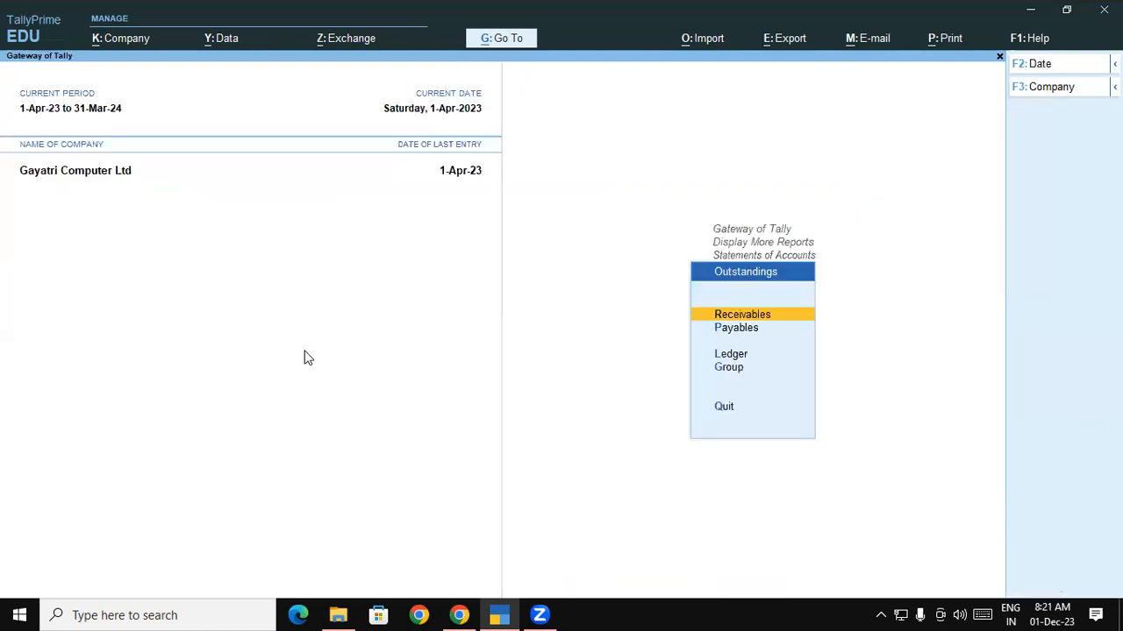
pyautogui.press('Escape')
pyautogui.press('Escape')
pyautogui.press('Escape')
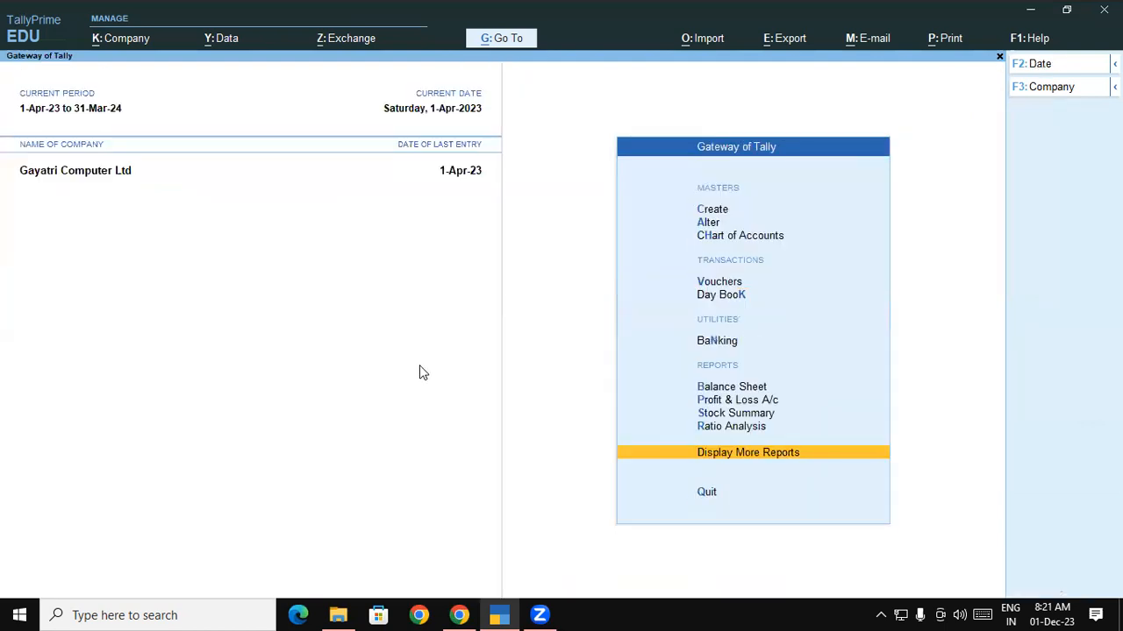
pyautogui.click(716, 283)
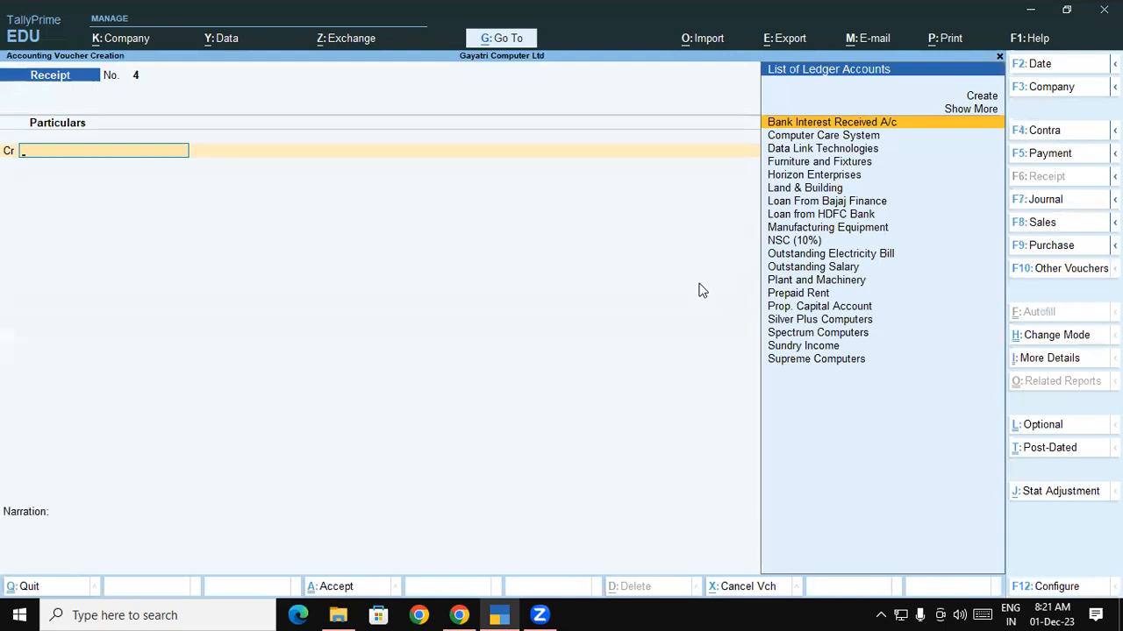
pyautogui.write('Su')
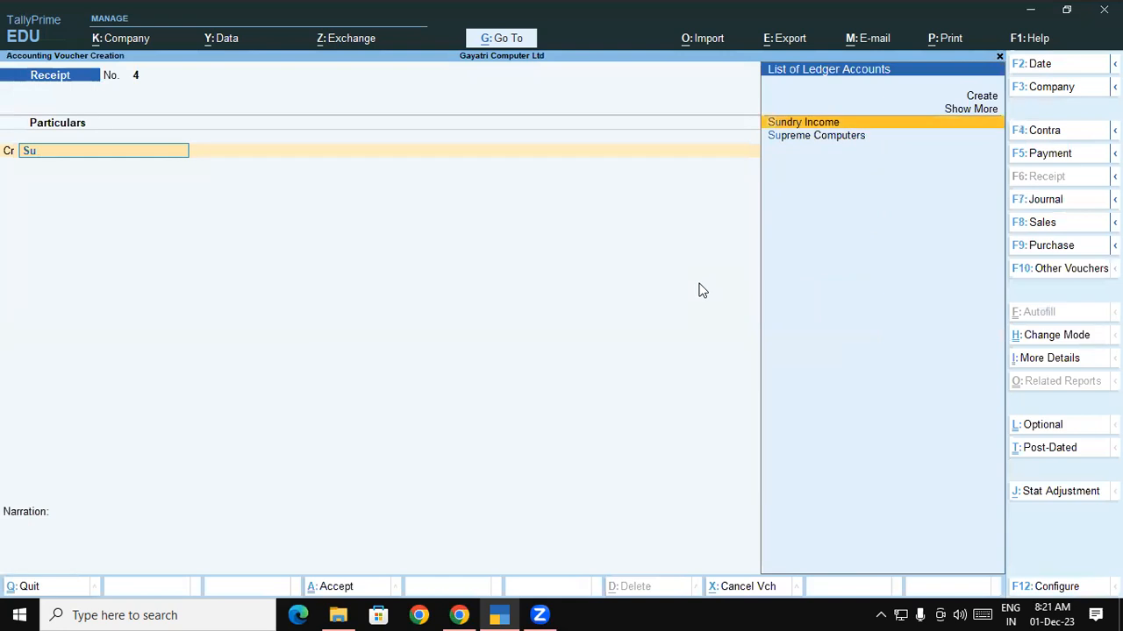
pyautogui.press('Down')
pyautogui.press('Return')
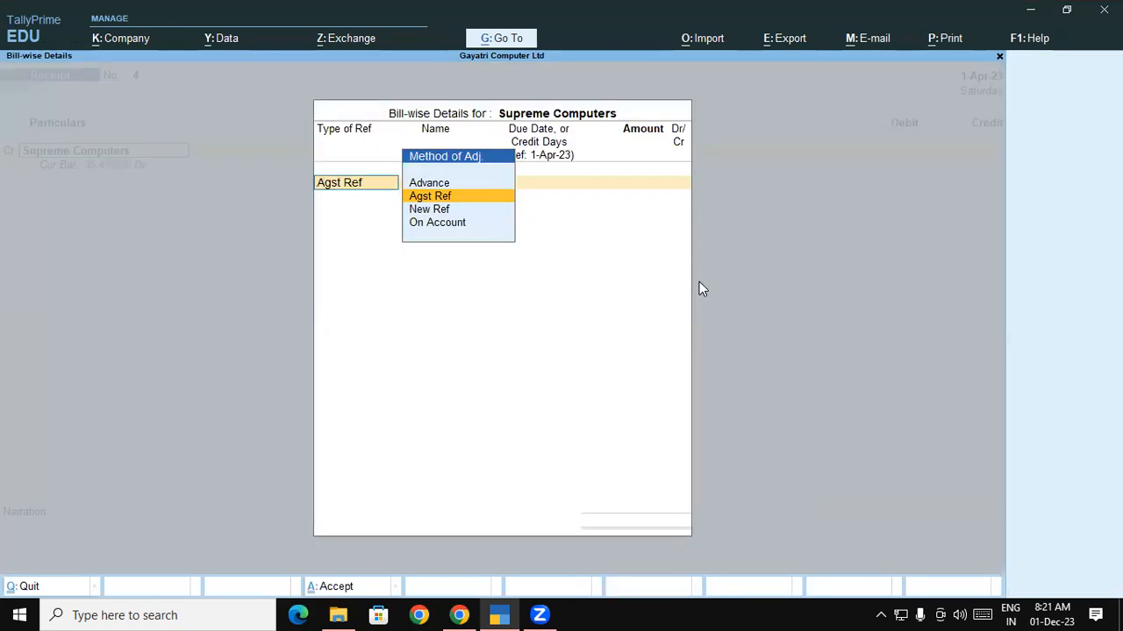
# Step: Switch to the PDF, review the worked receipt voucher on page 38 and reread question 4 on page 37
pyautogui.click(458, 616)
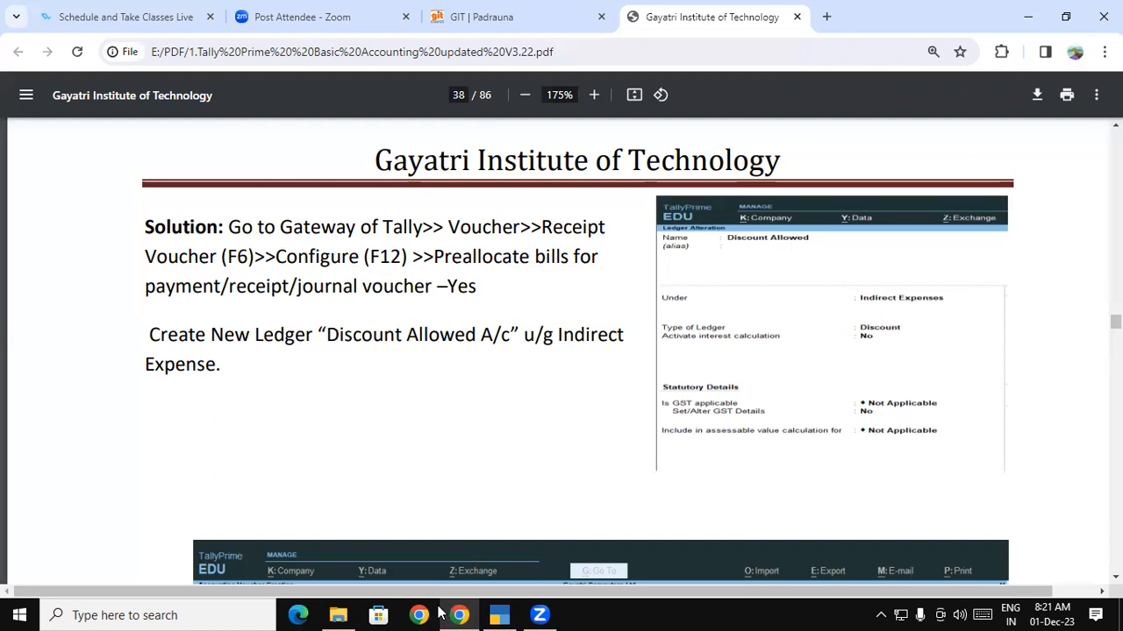
pyautogui.scroll(-1, 959, 385)
pyautogui.scroll(-1, 960, 386)
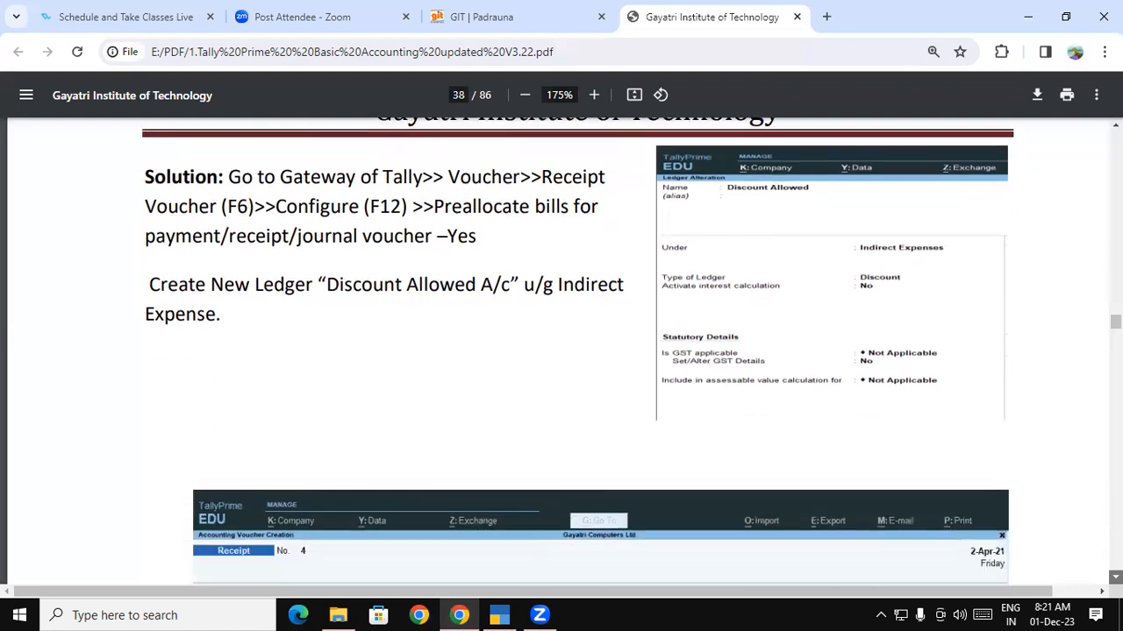
pyautogui.scroll(-3, 561, 351)
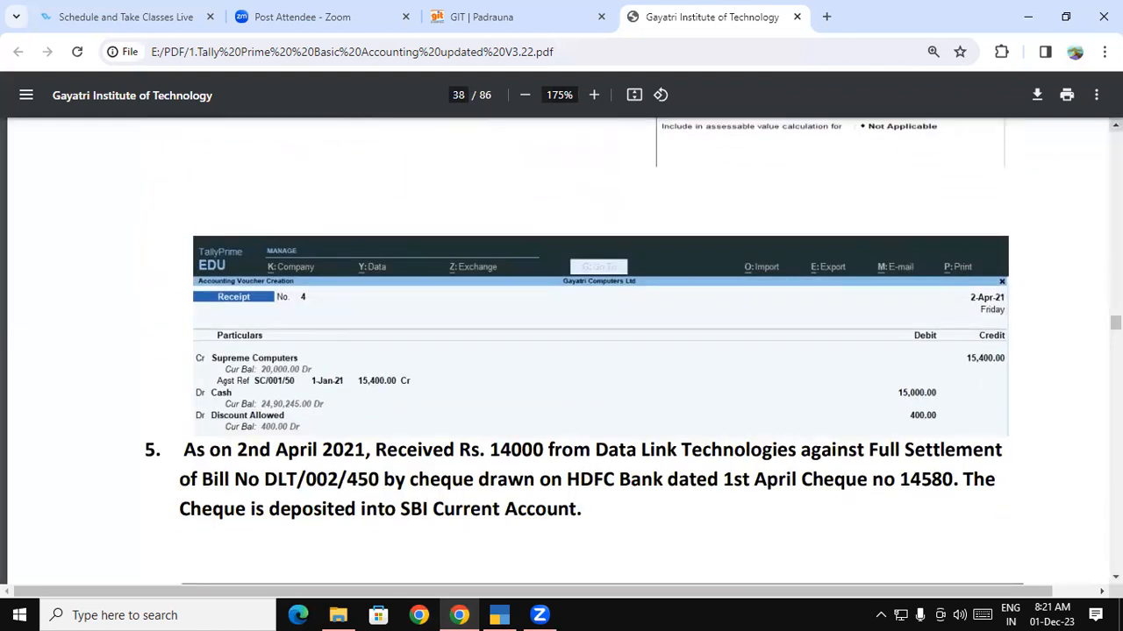
pyautogui.scroll(3, 577, 350)
pyautogui.scroll(7, 561, 351)
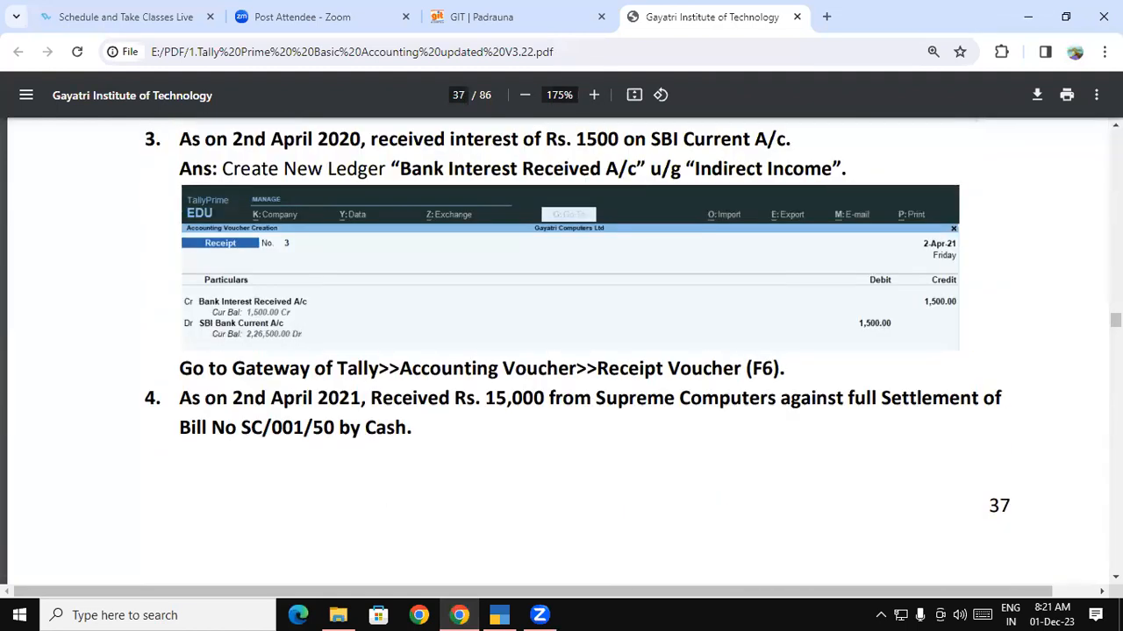
pyautogui.scroll(-5, 561, 351)
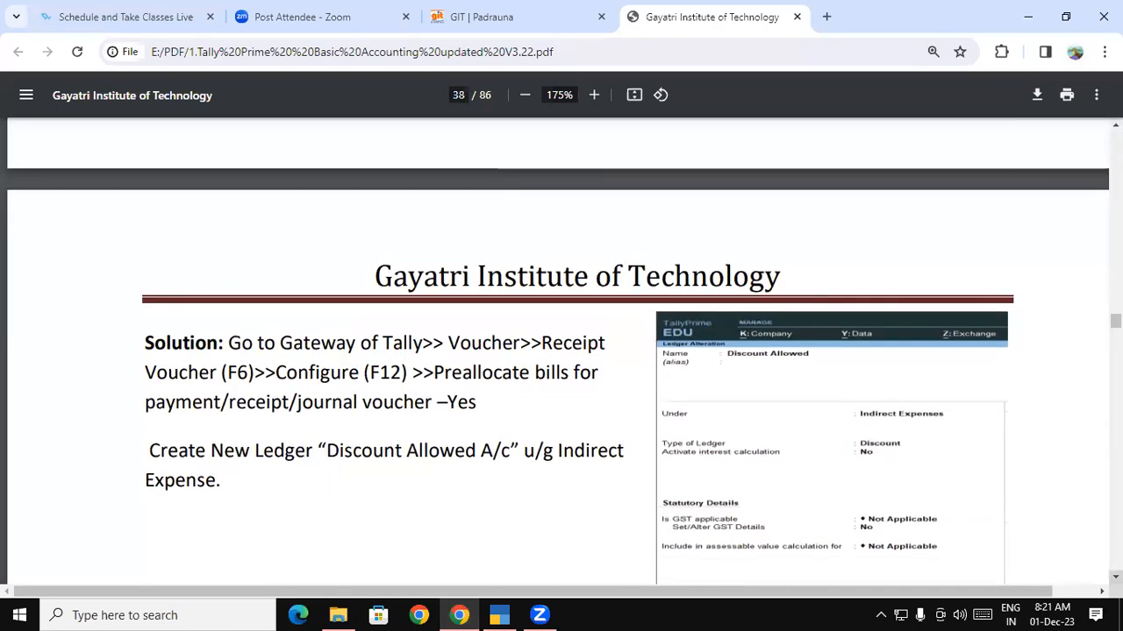
# Step: Read the page 38 solution steps on preallocating bills and creating the Discount Allowed A/c ledger
pyautogui.click(1115, 576)
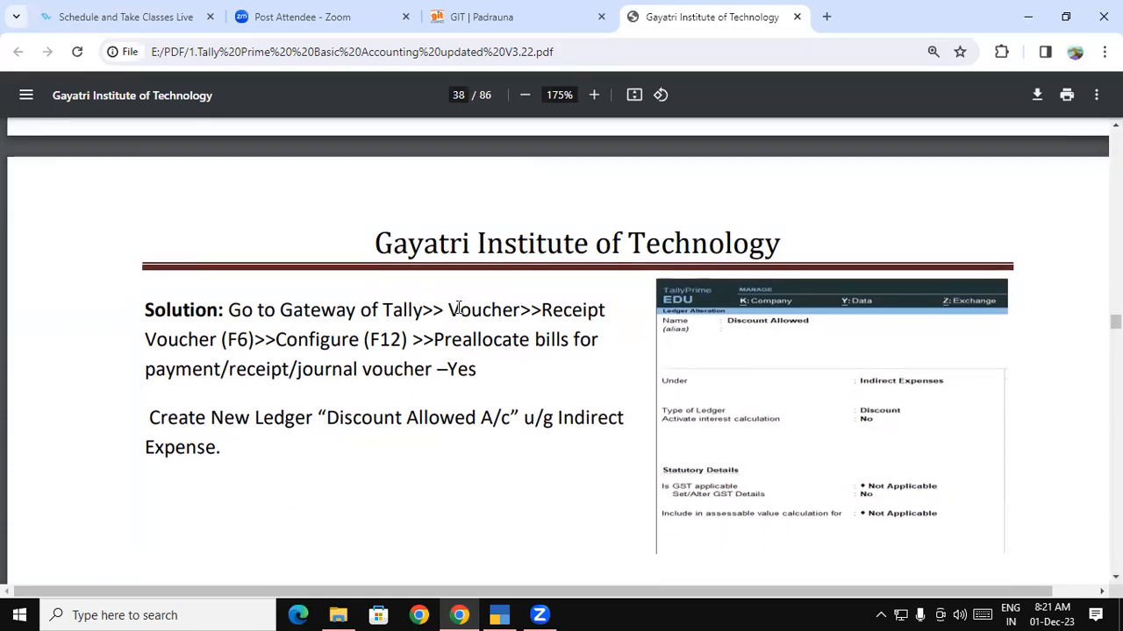
pyautogui.moveTo(144, 311); pyautogui.dragTo(552, 311)
pyautogui.moveTo(542, 311); pyautogui.dragTo(398, 338)
pyautogui.click(305, 342)
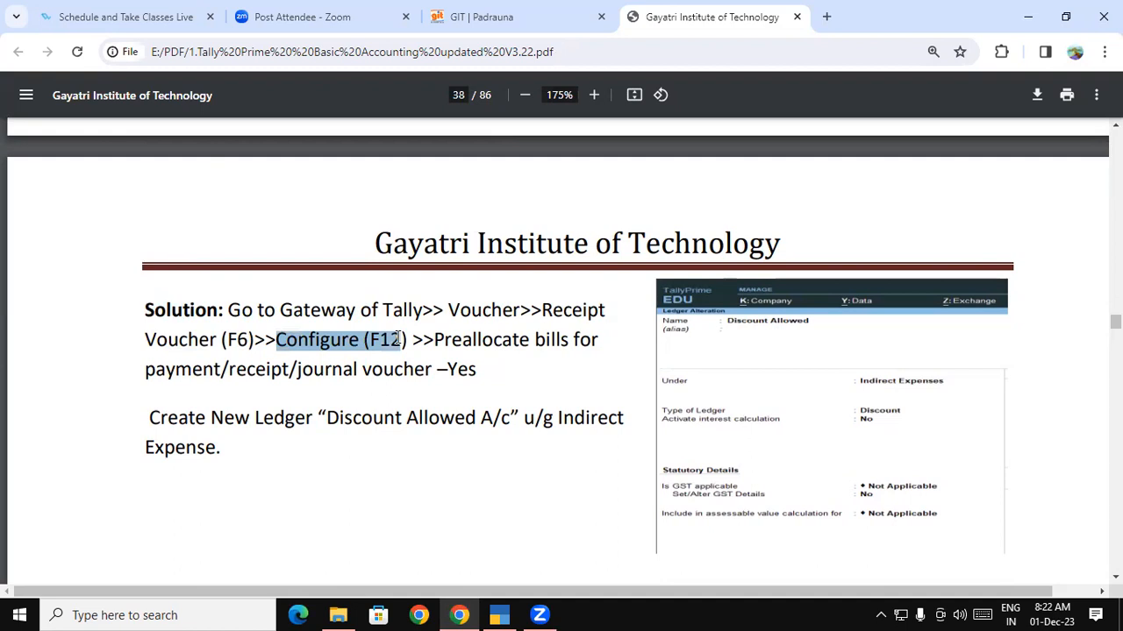
pyautogui.click(453, 340)
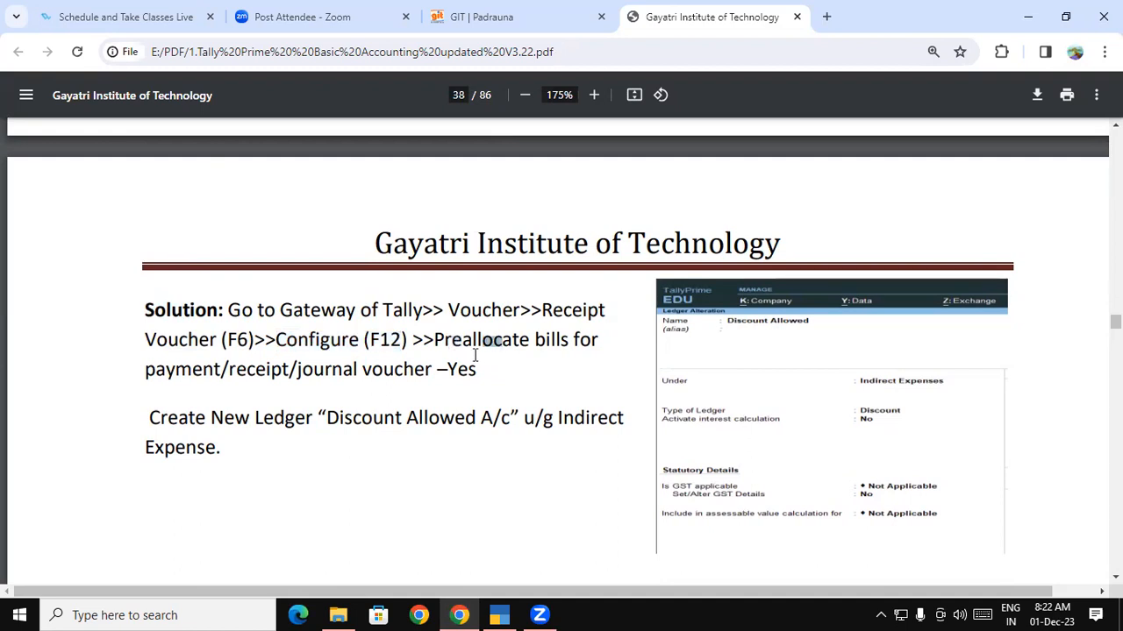
pyautogui.moveTo(435, 341); pyautogui.dragTo(568, 342)
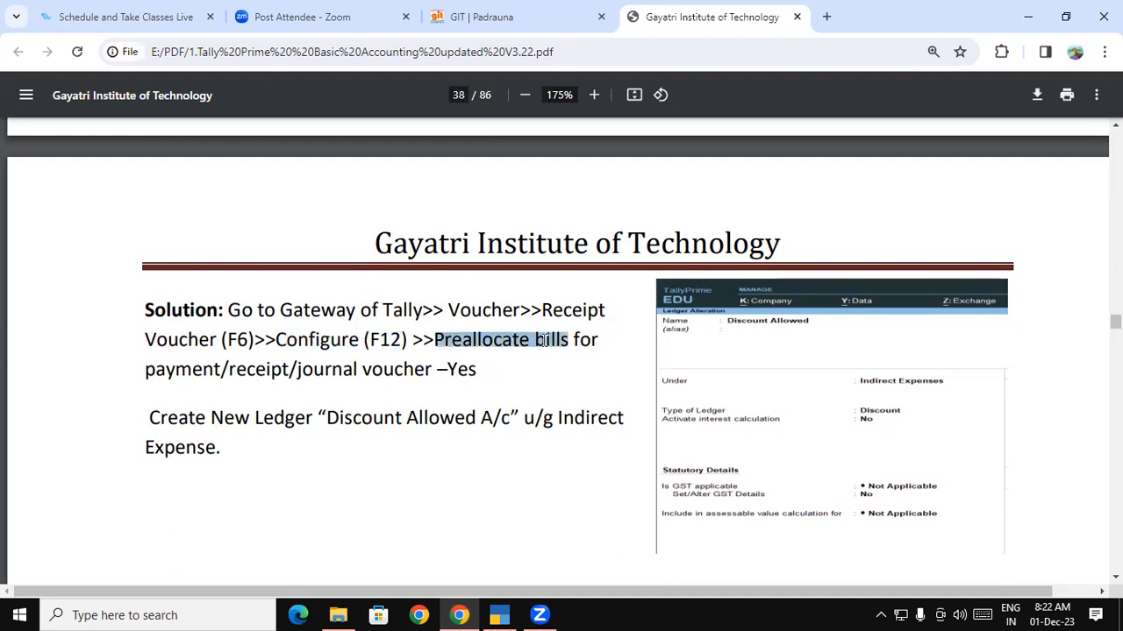
pyautogui.moveTo(158, 373); pyautogui.dragTo(384, 372)
pyautogui.moveTo(475, 371); pyautogui.dragTo(452, 372)
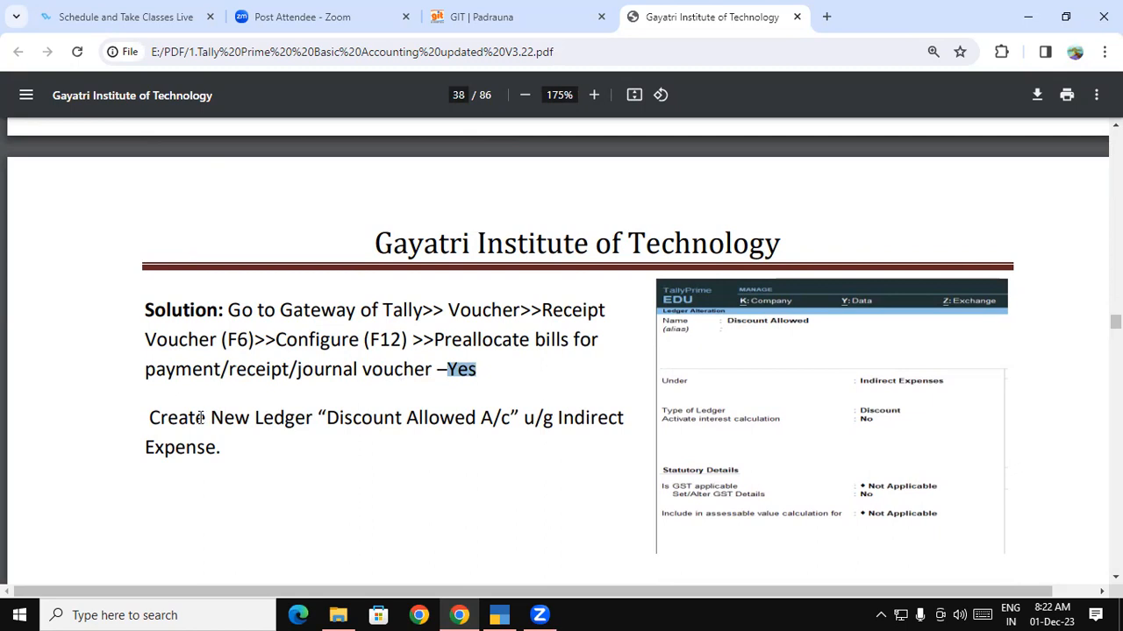
pyautogui.click(164, 419)
pyautogui.moveTo(164, 419); pyautogui.dragTo(386, 421)
pyautogui.click(418, 419)
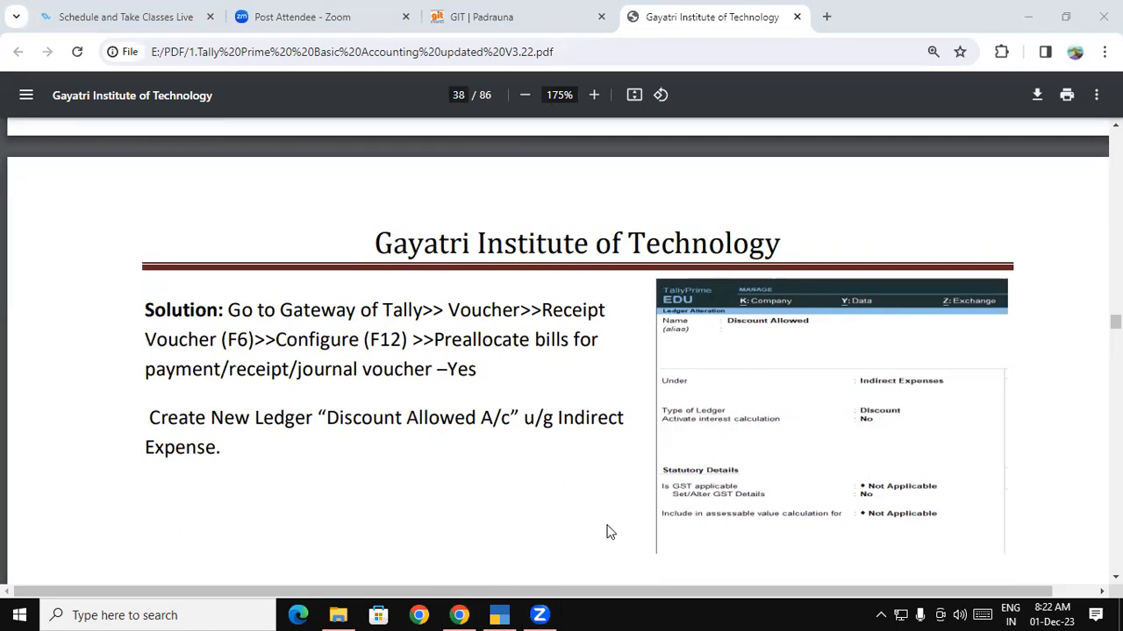
# Step: Mark up the solution page with circled handwritten letters and underline Discount Allowed and Indirect Expense
pyautogui.moveTo(301, 185); pyautogui.dragTo(319, 237)
pyautogui.moveTo(301, 183); pyautogui.dragTo(334, 212)
pyautogui.moveTo(328, 294)
pyautogui.mouseDown()
pyautogui.moveTo(352, 334)
pyautogui.moveTo(363, 297)
pyautogui.mouseUp()
pyautogui.click(368, 285)
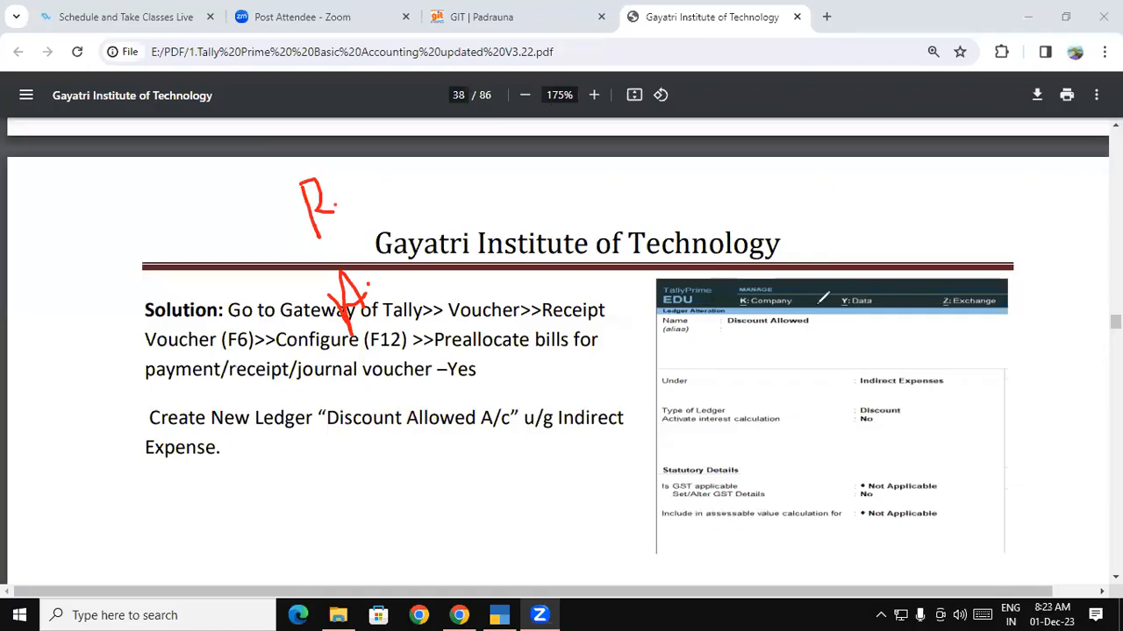
pyautogui.moveTo(319, 234)
pyautogui.mouseDown()
pyautogui.moveTo(335, 169)
pyautogui.moveTo(304, 229)
pyautogui.moveTo(343, 358)
pyautogui.moveTo(349, 260)
pyautogui.mouseUp()
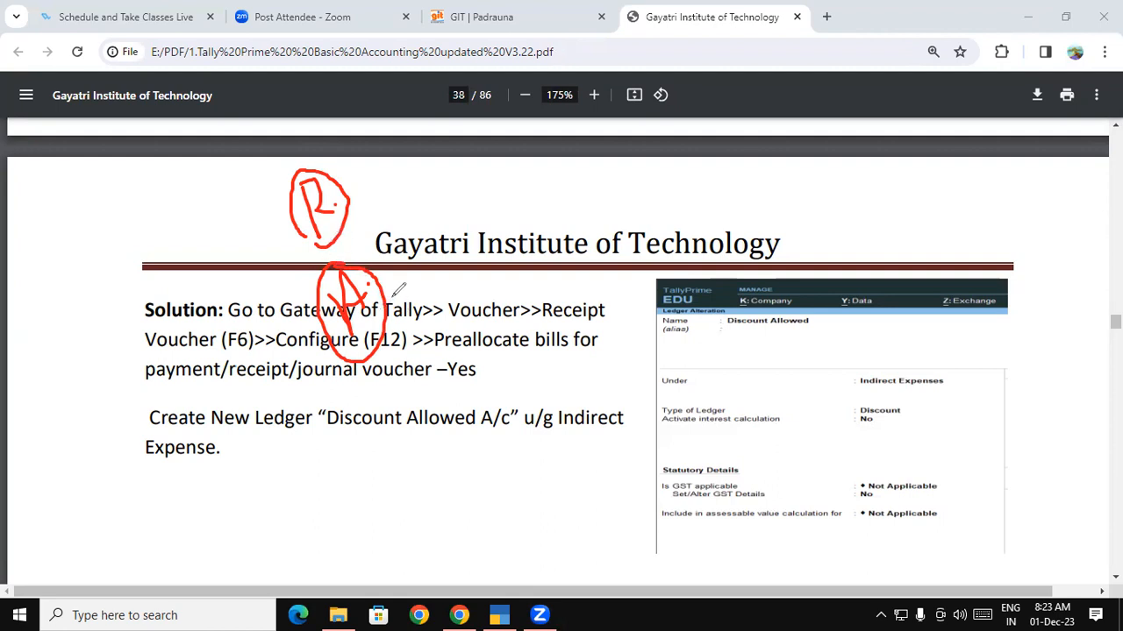
pyautogui.moveTo(397, 292)
pyautogui.mouseDown()
pyautogui.moveTo(406, 284)
pyautogui.moveTo(398, 298)
pyautogui.mouseUp()
pyautogui.moveTo(323, 157)
pyautogui.mouseDown()
pyautogui.moveTo(296, 181)
pyautogui.moveTo(305, 250)
pyautogui.moveTo(349, 188)
pyautogui.moveTo(319, 158)
pyautogui.mouseUp()
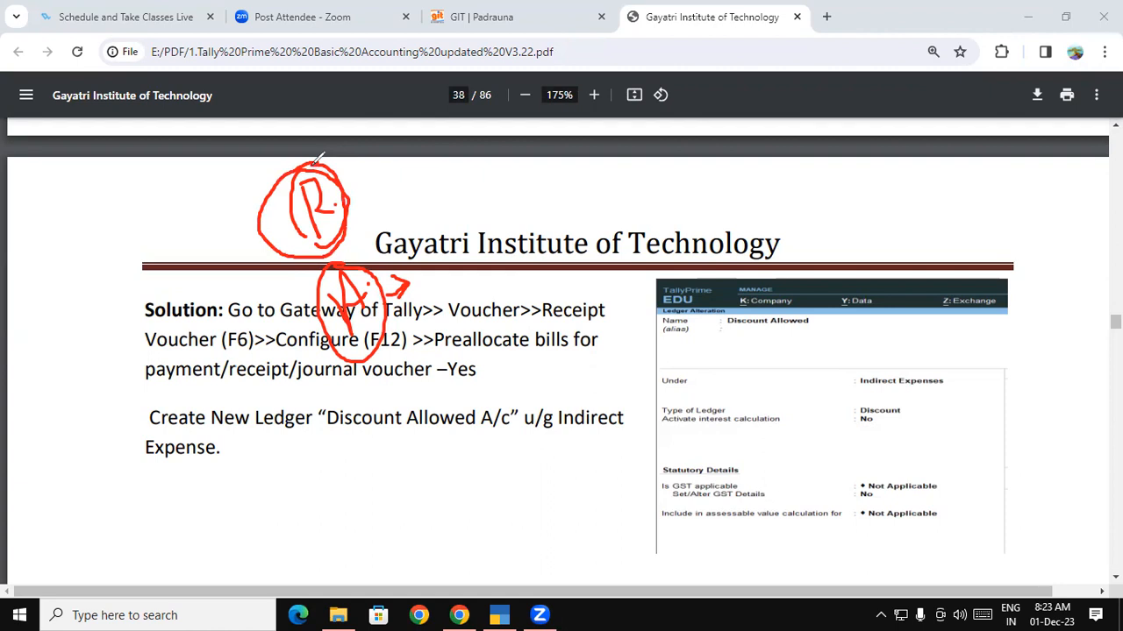
pyautogui.moveTo(538, 182)
pyautogui.mouseDown()
pyautogui.moveTo(524, 184)
pyautogui.moveTo(537, 209)
pyautogui.moveTo(509, 198)
pyautogui.moveTo(536, 172)
pyautogui.mouseUp()
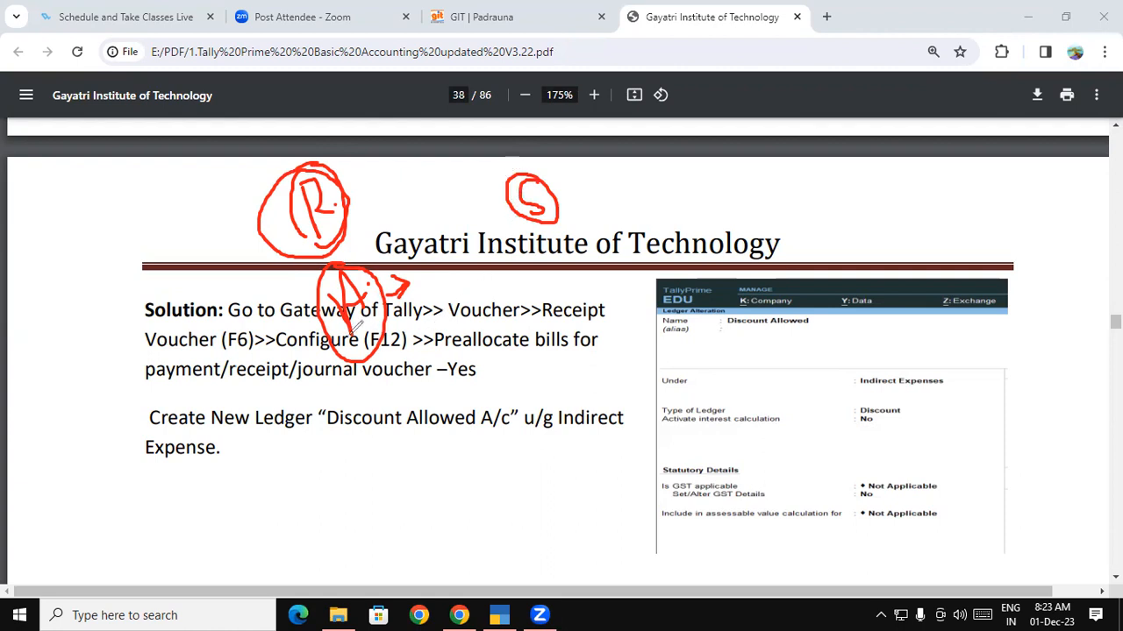
pyautogui.moveTo(359, 345)
pyautogui.mouseDown()
pyautogui.moveTo(379, 282)
pyautogui.moveTo(322, 277)
pyautogui.moveTo(335, 321)
pyautogui.mouseUp()
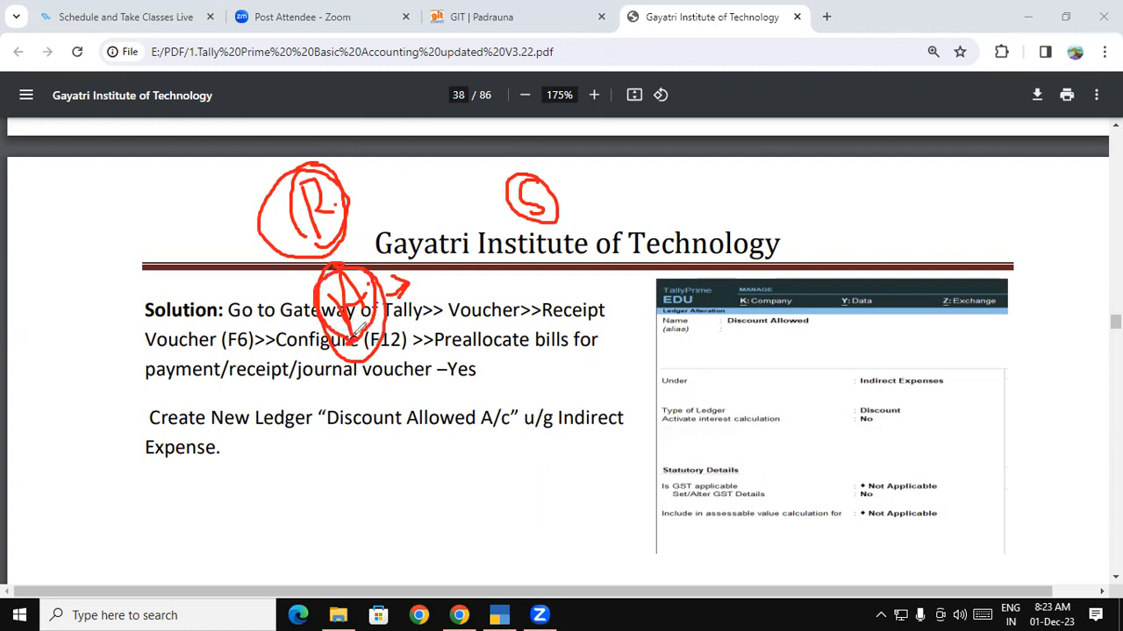
pyautogui.moveTo(352, 439); pyautogui.dragTo(471, 429)
pyautogui.moveTo(557, 438); pyautogui.dragTo(614, 437)
pyautogui.moveTo(138, 456); pyautogui.dragTo(210, 466)
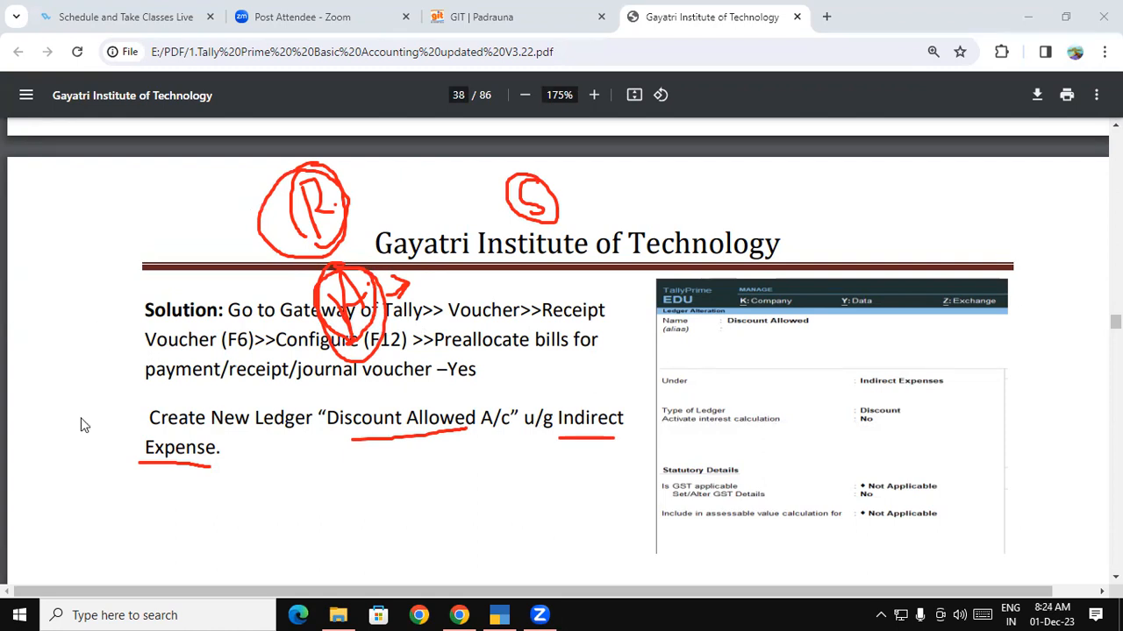
# Step: Copy the ledger name Discount Allowed A/c from the PDF, switch to TallyPrime and quit the unfinished receipt voucher
pyautogui.moveTo(327, 419); pyautogui.dragTo(512, 421)
pyautogui.hotkey('ctrl', 'c')
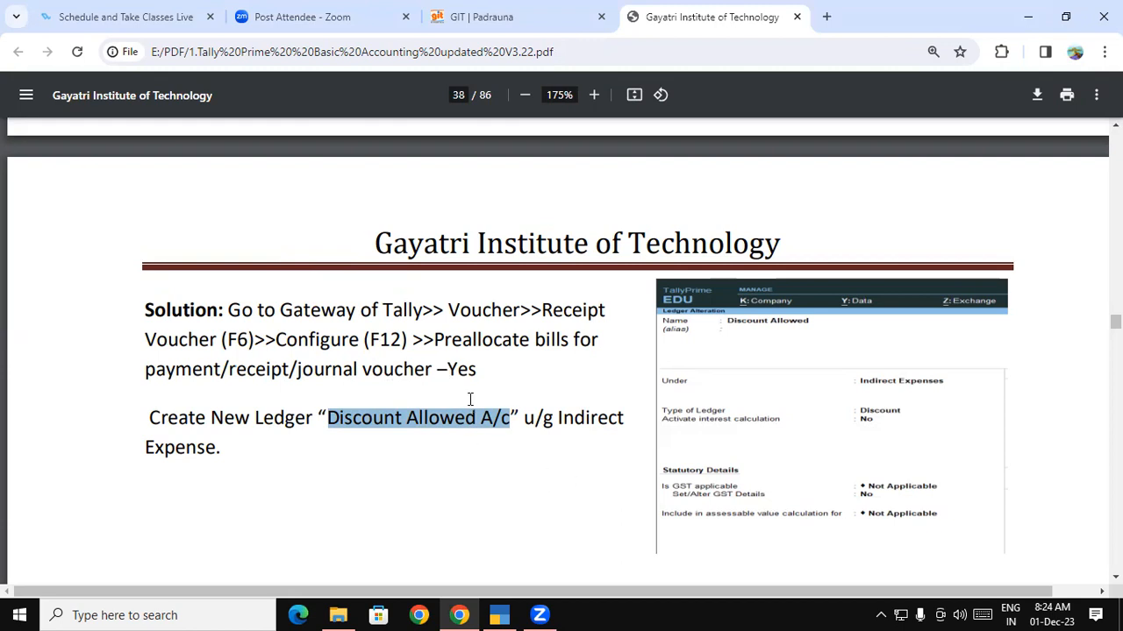
pyautogui.click(499, 615)
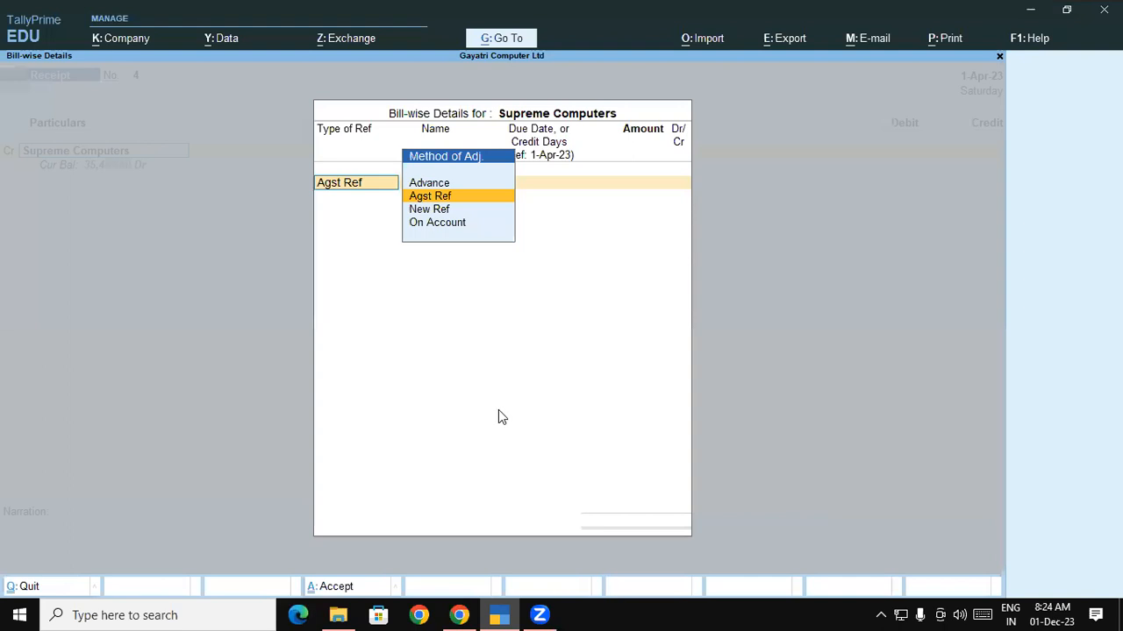
pyautogui.press('Escape')
pyautogui.press('Escape')
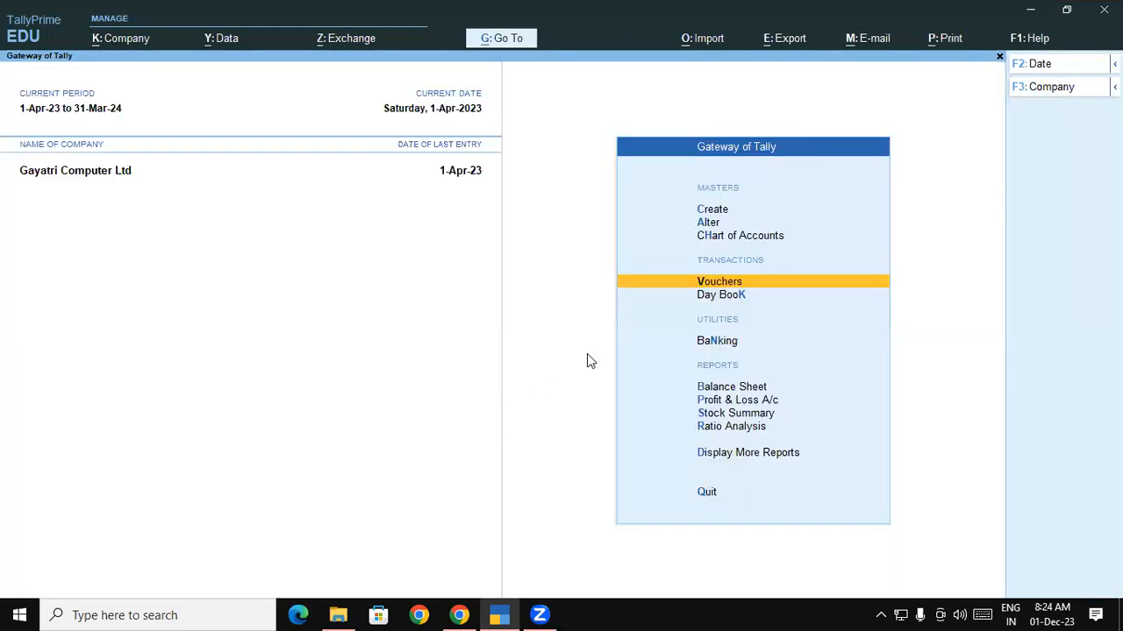
# Step: Start a new ledger master and name it Discount Allowed A/c using the copied text
pyautogui.click(705, 210)
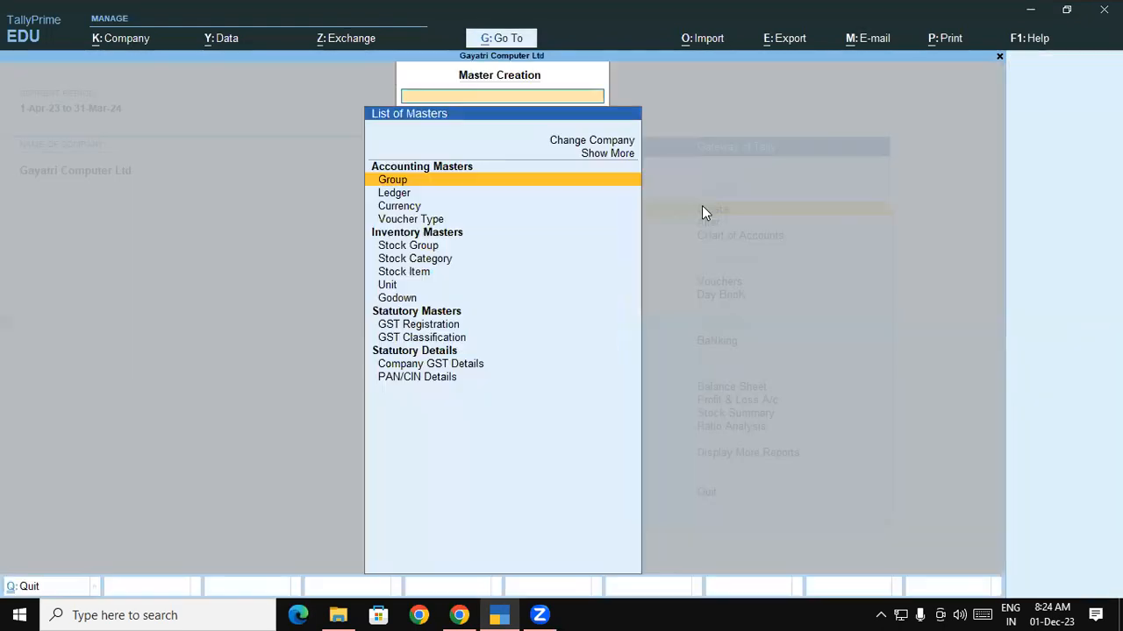
pyautogui.click(393, 193)
pyautogui.press('ctrl')
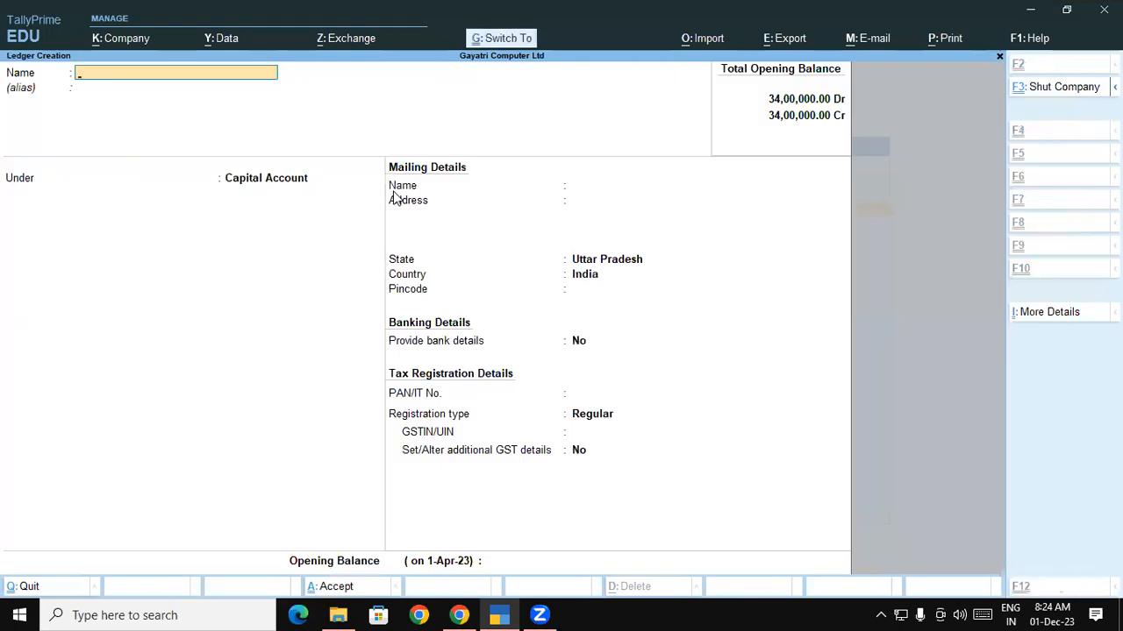
pyautogui.press('ctrl')
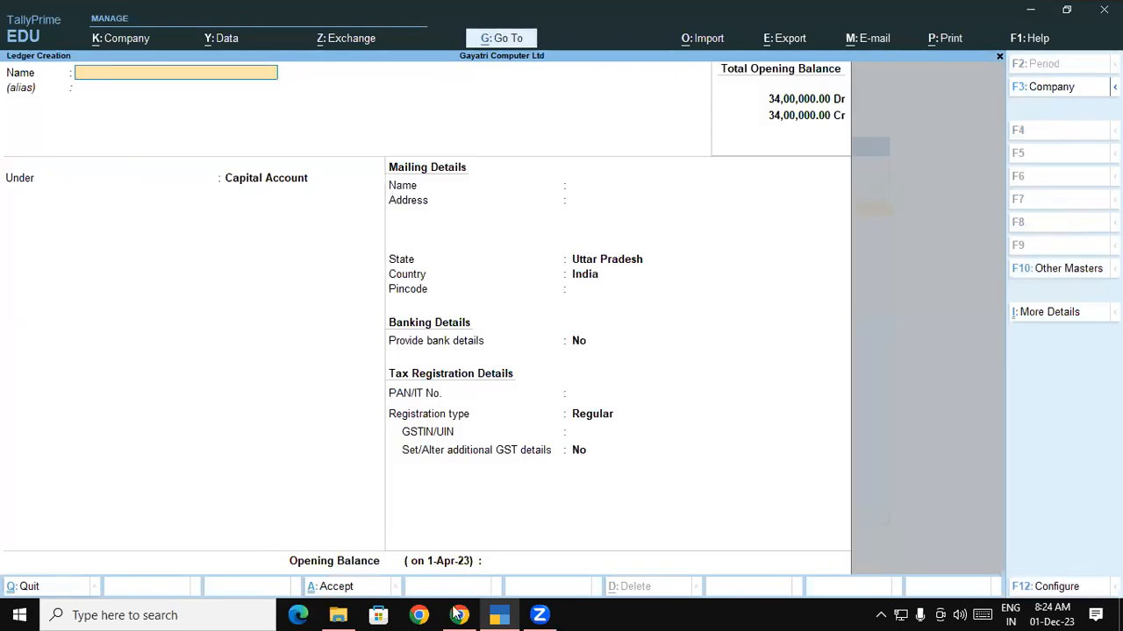
pyautogui.click(456, 613)
pyautogui.click(457, 613)
pyautogui.hotkey('ctrl', 'v')
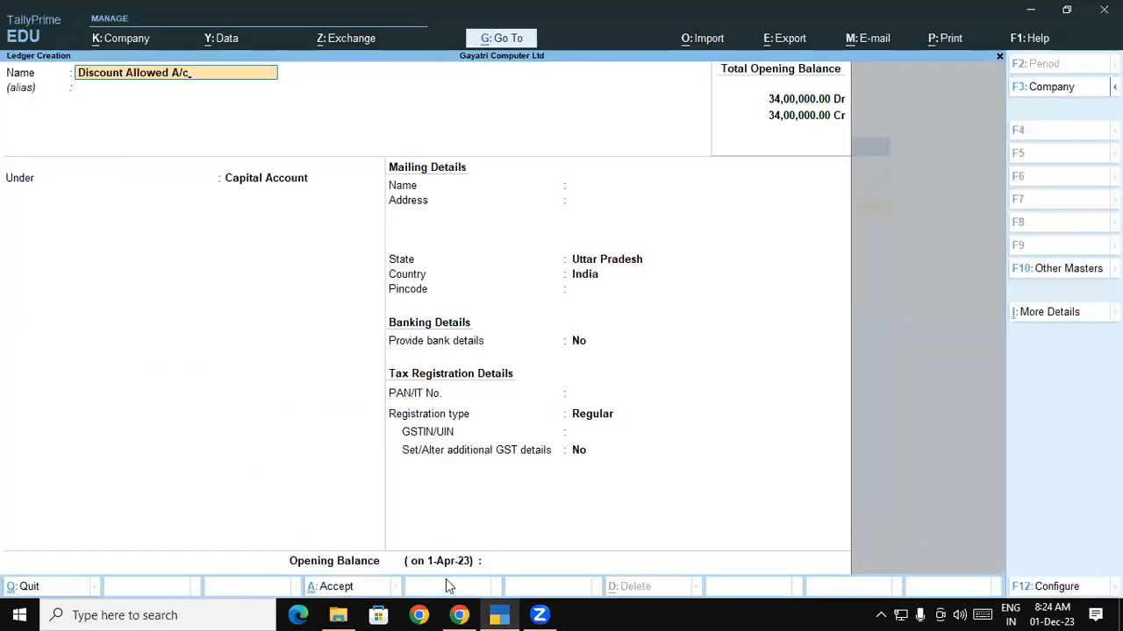
# Step: Group the Discount Allowed A/c ledger under Indirect Expenses, save it and leave ledger creation
pyautogui.press('Return')
pyautogui.press('Return')
pyautogui.write('In')
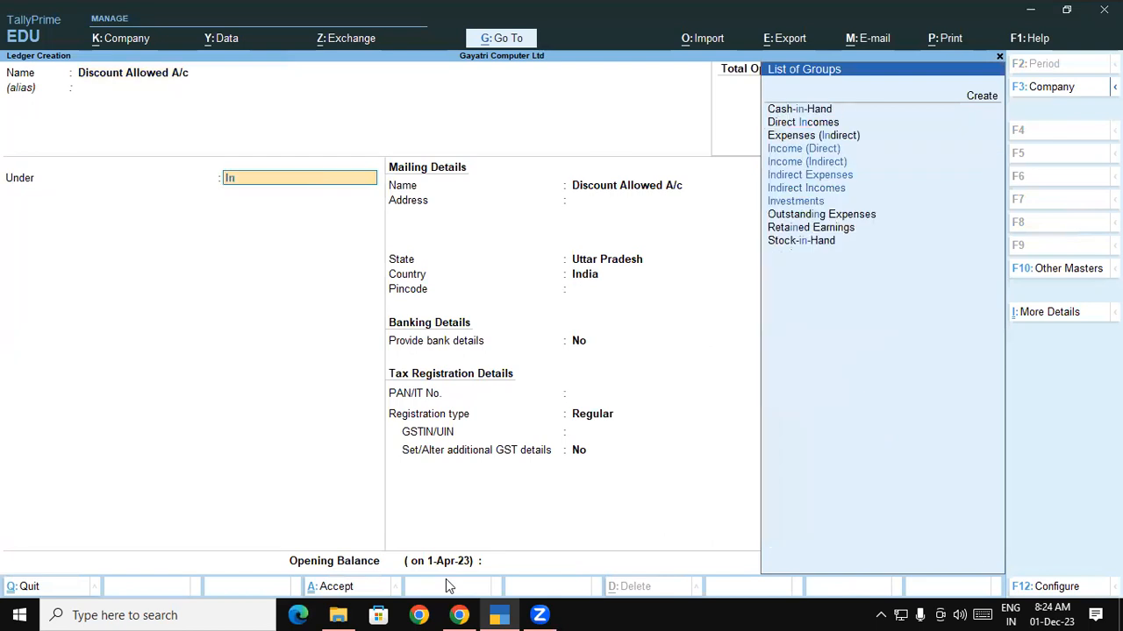
pyautogui.press('Down')
pyautogui.press('Down')
pyautogui.press('Down')
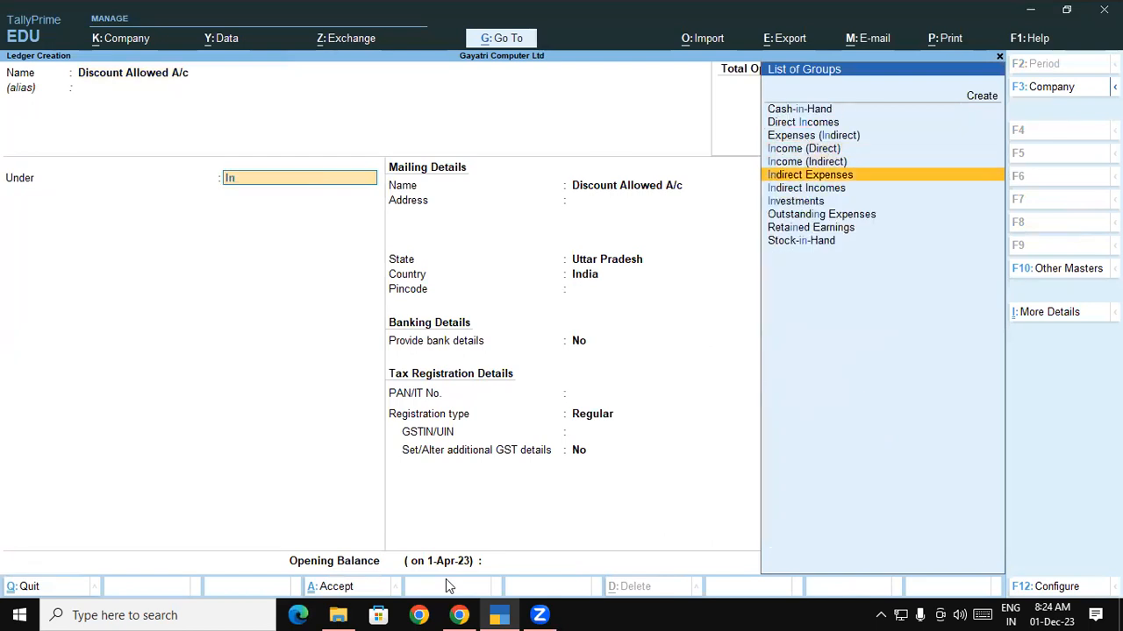
pyautogui.press('Return')
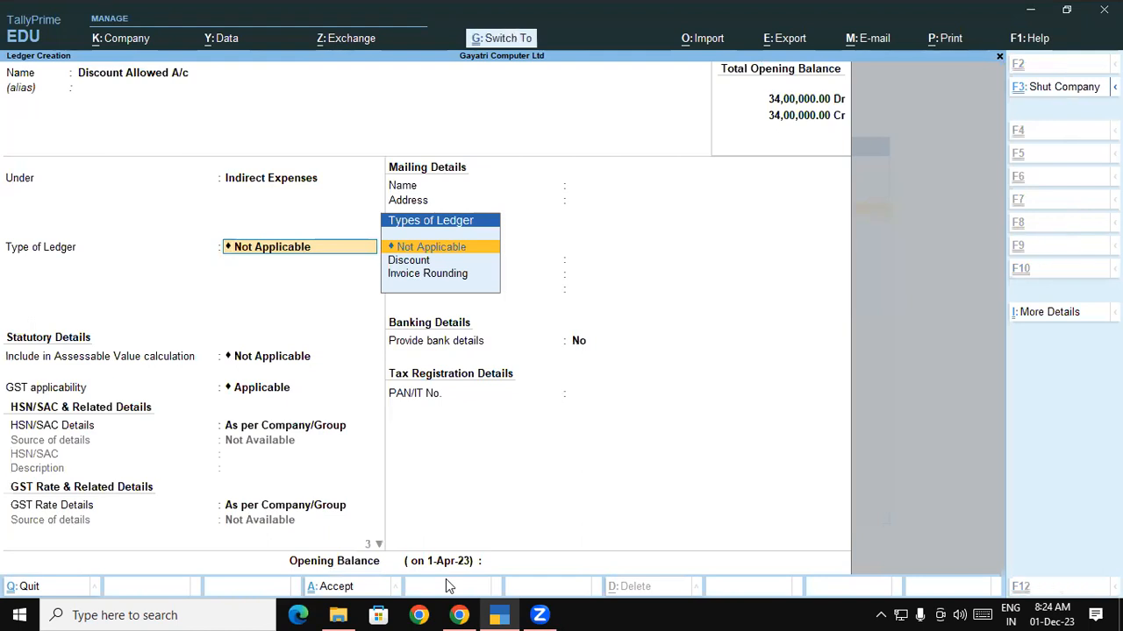
pyautogui.hotkey('ctrl', 'a')
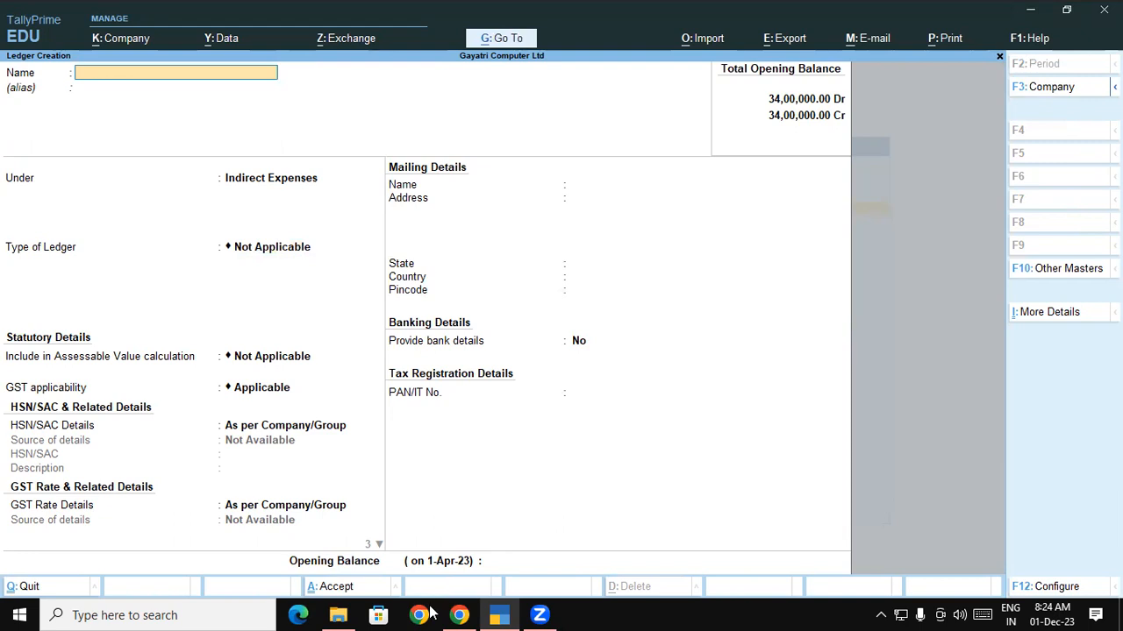
pyautogui.press('Escape')
pyautogui.press('y')
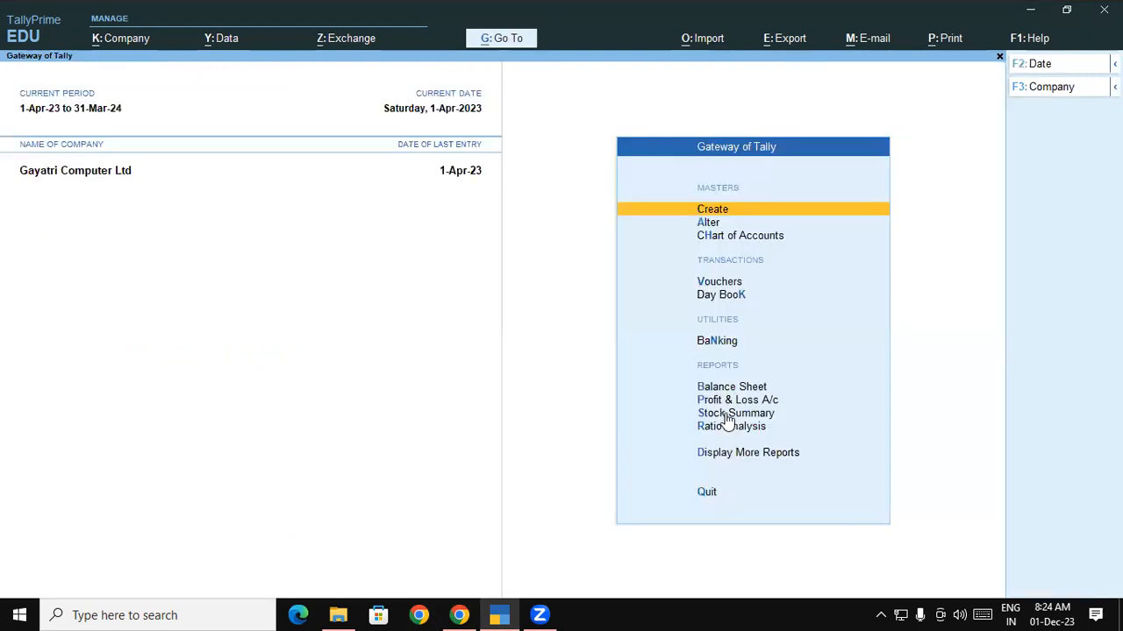
# Step: Open a new receipt voucher and set Preallocate bills for Payment/Receipt/Journal Vouchers to No in its configuration
pyautogui.click(718, 283)
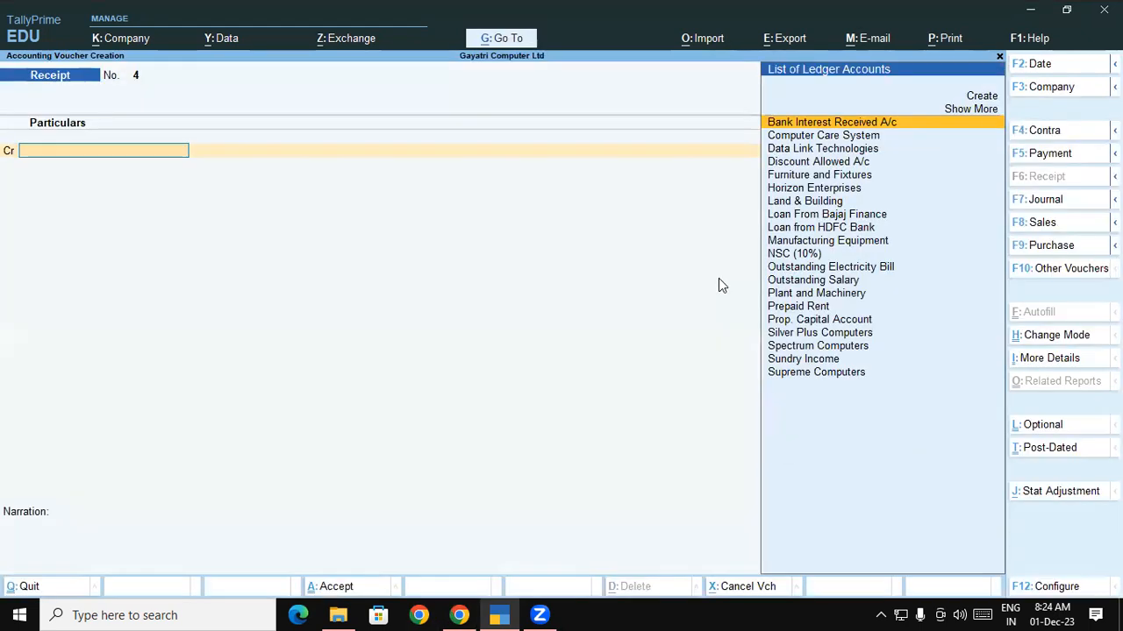
pyautogui.click(1056, 586)
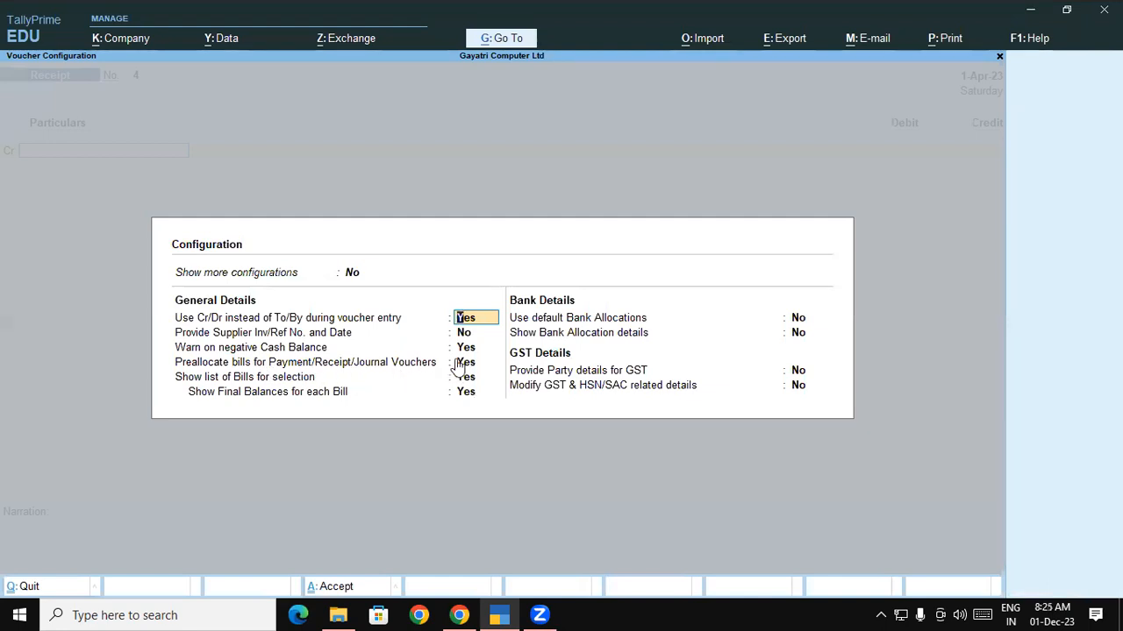
pyautogui.click(417, 368)
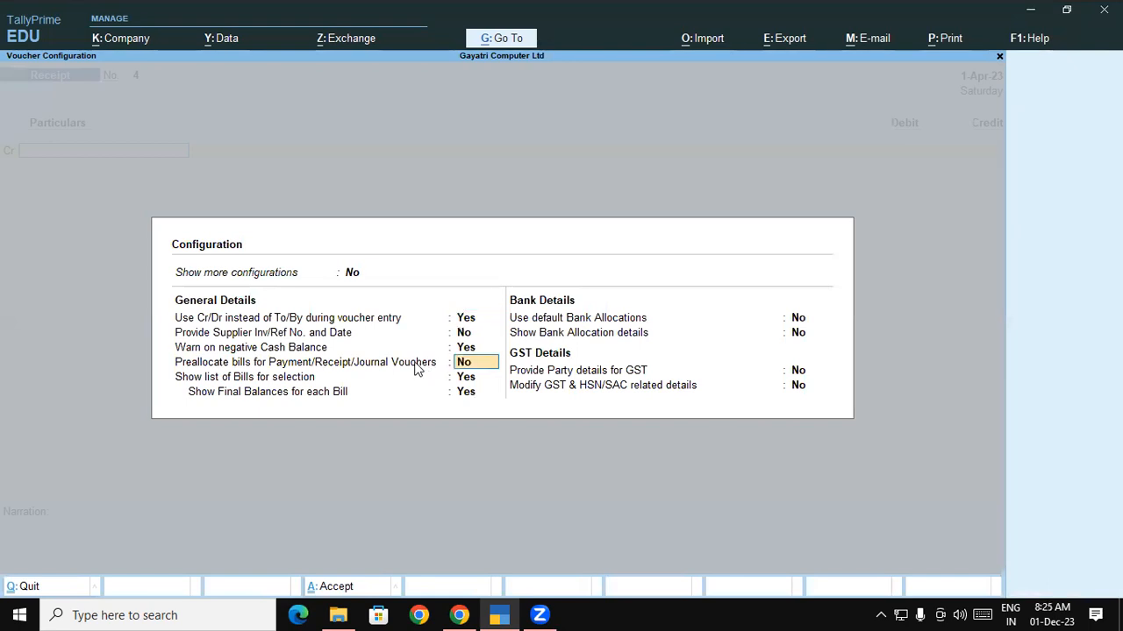
pyautogui.hotkey('ctrl', 'a')
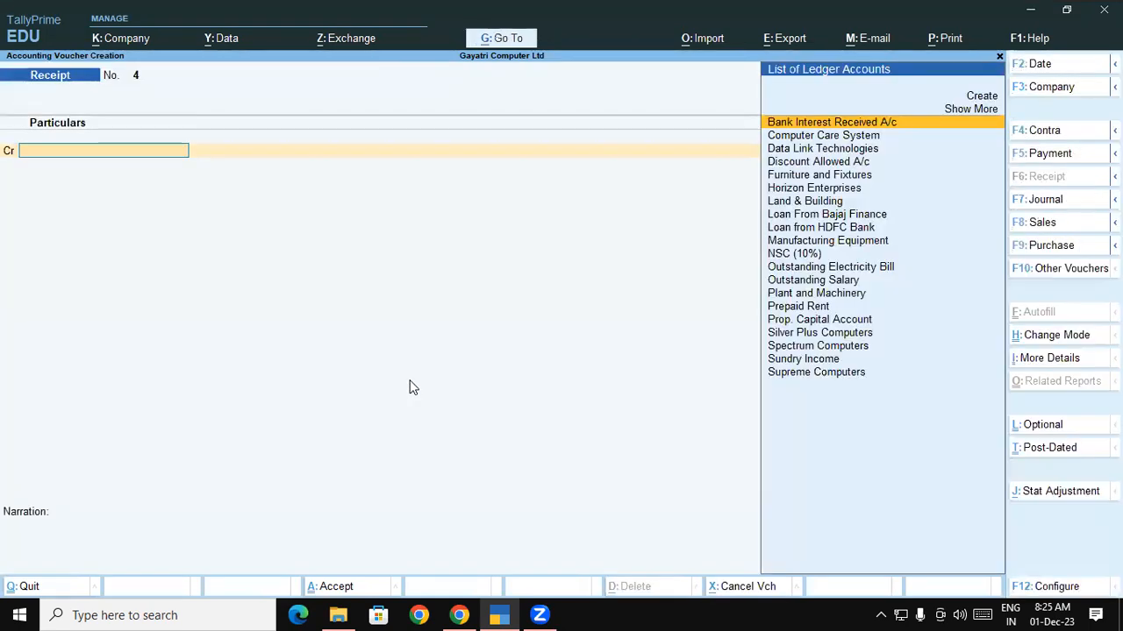
# Step: Choose Supreme Computers as the credit ledger of the receipt voucher
pyautogui.write('Su')
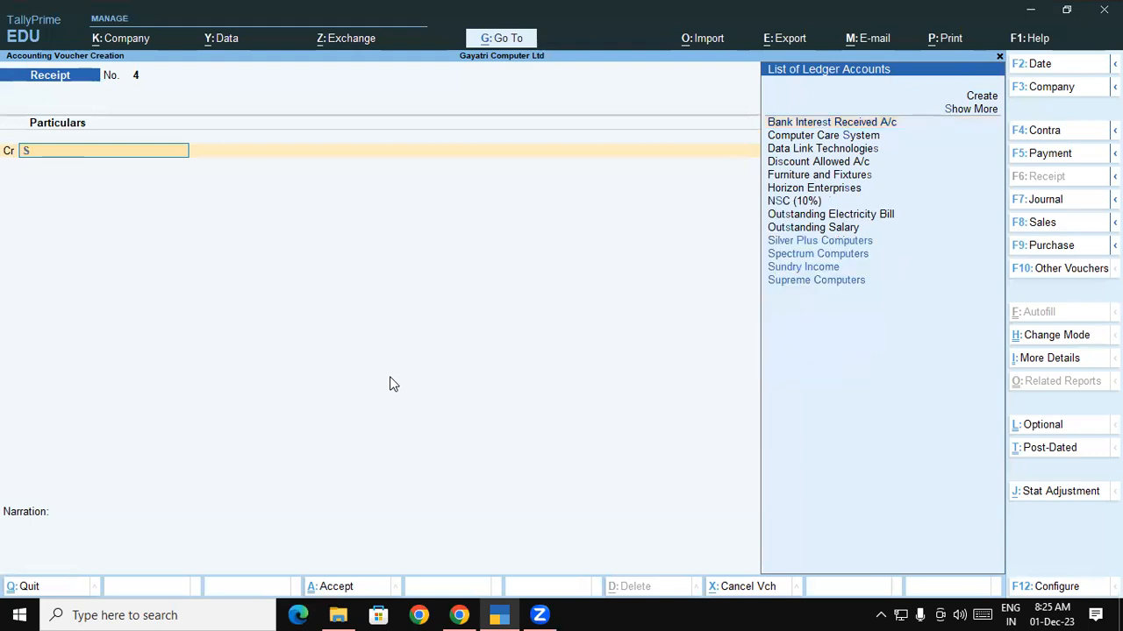
pyautogui.press('Down')
pyautogui.press('Return')
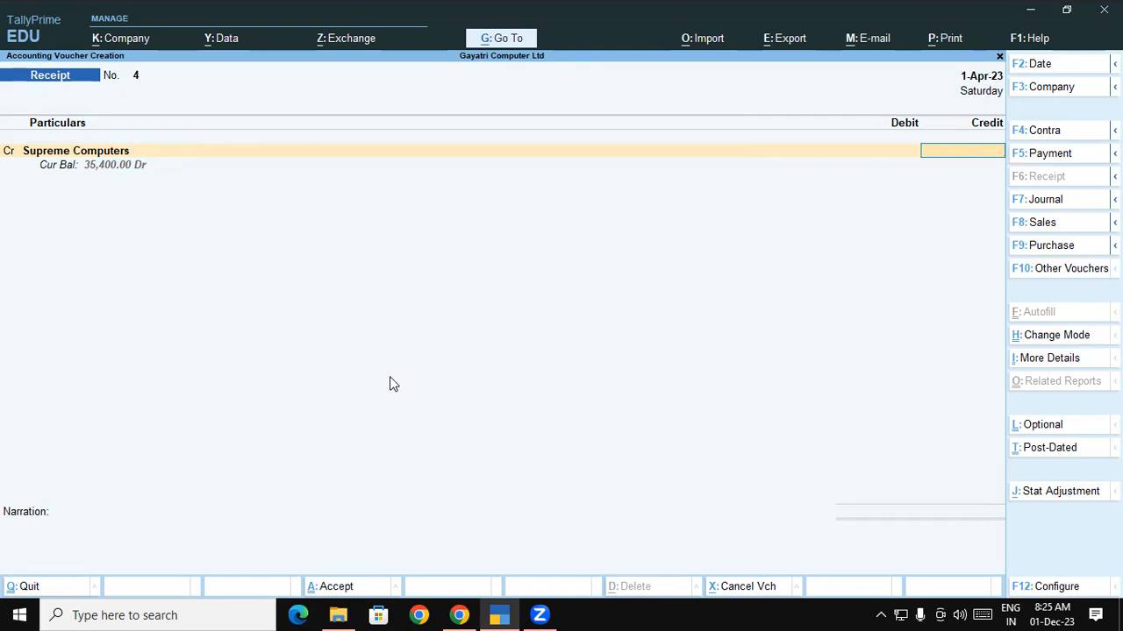
# Step: Set Preallocate bills for Payment/Receipt/Journal Vouchers to Yes in the voucher configuration and save it
pyautogui.click(1040, 591)
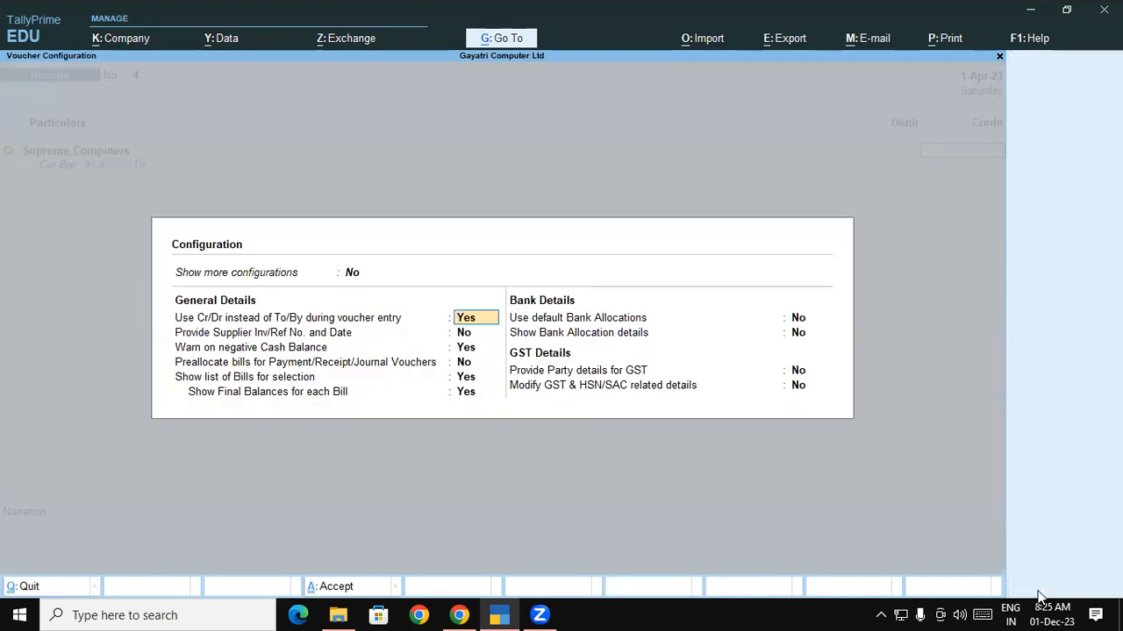
pyautogui.click(294, 362)
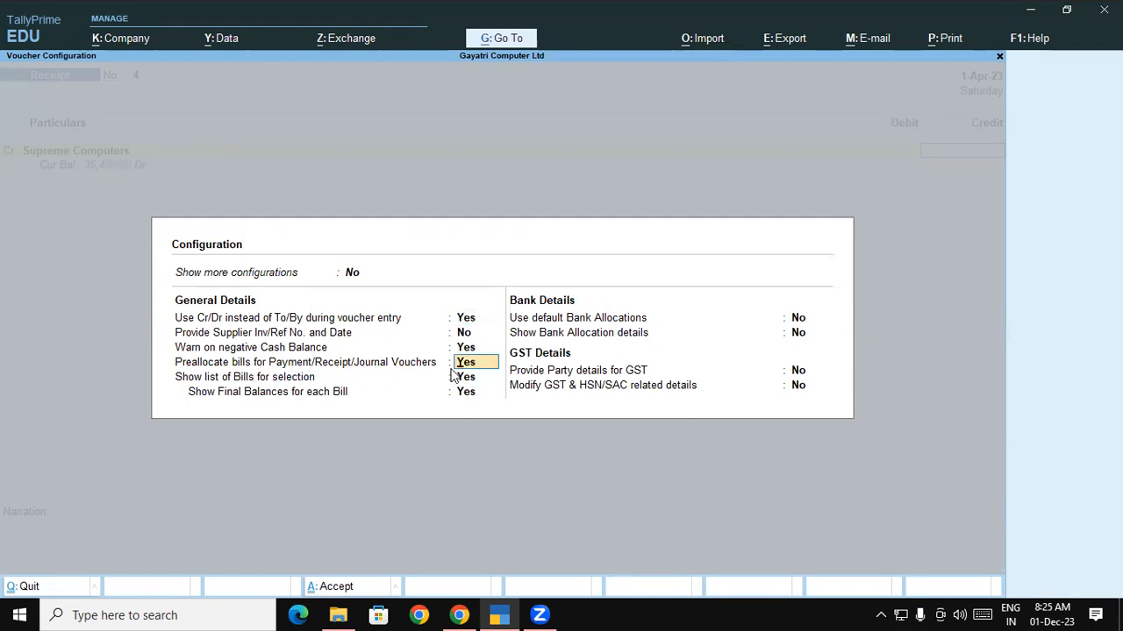
pyautogui.press('ctrl')
pyautogui.hotkey('ctrl', 'a')
# Step: Reconfirm the Supreme Computers ledger and allocate 15,400.00 as Agst Ref to pending bill SC/001/50, ending the bill-wise list
pyautogui.click(58, 154)
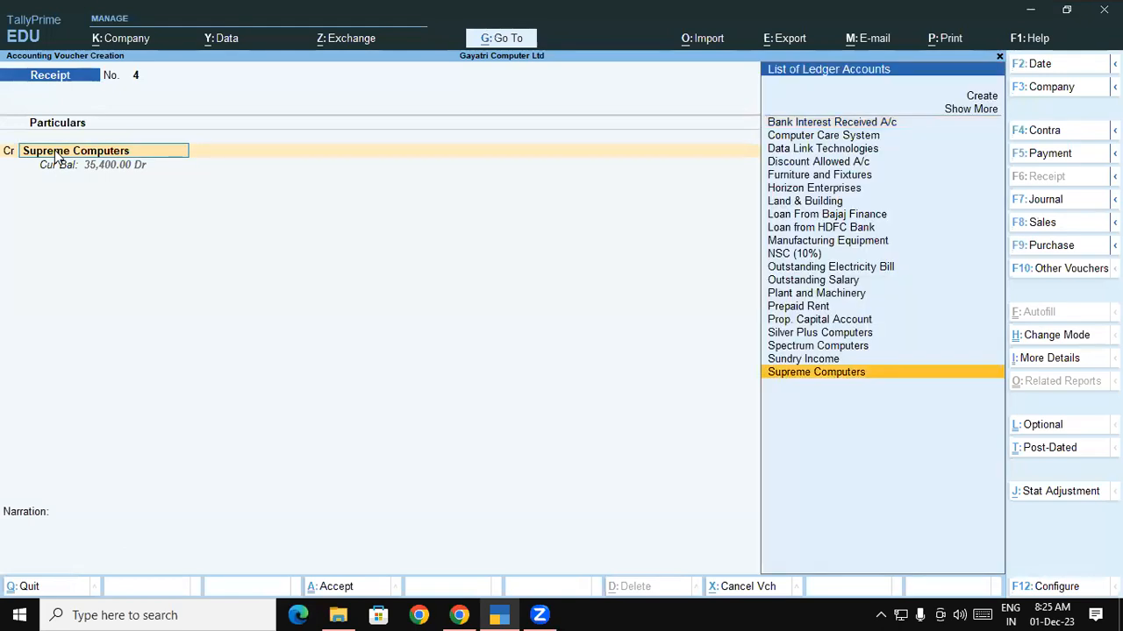
pyautogui.press('Return')
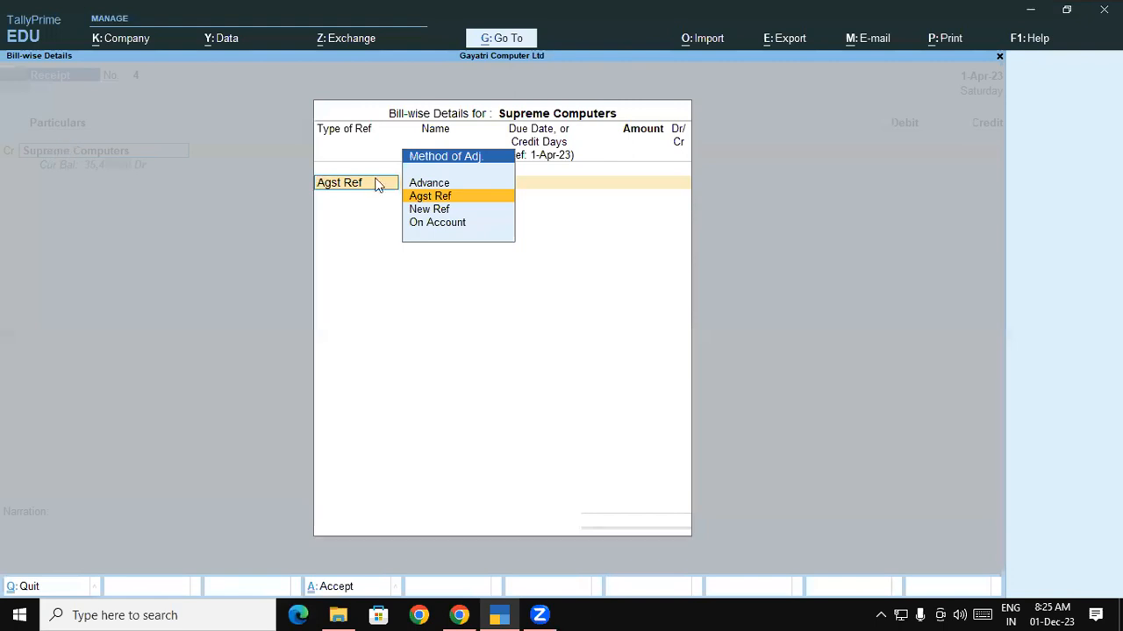
pyautogui.press('super+plus')
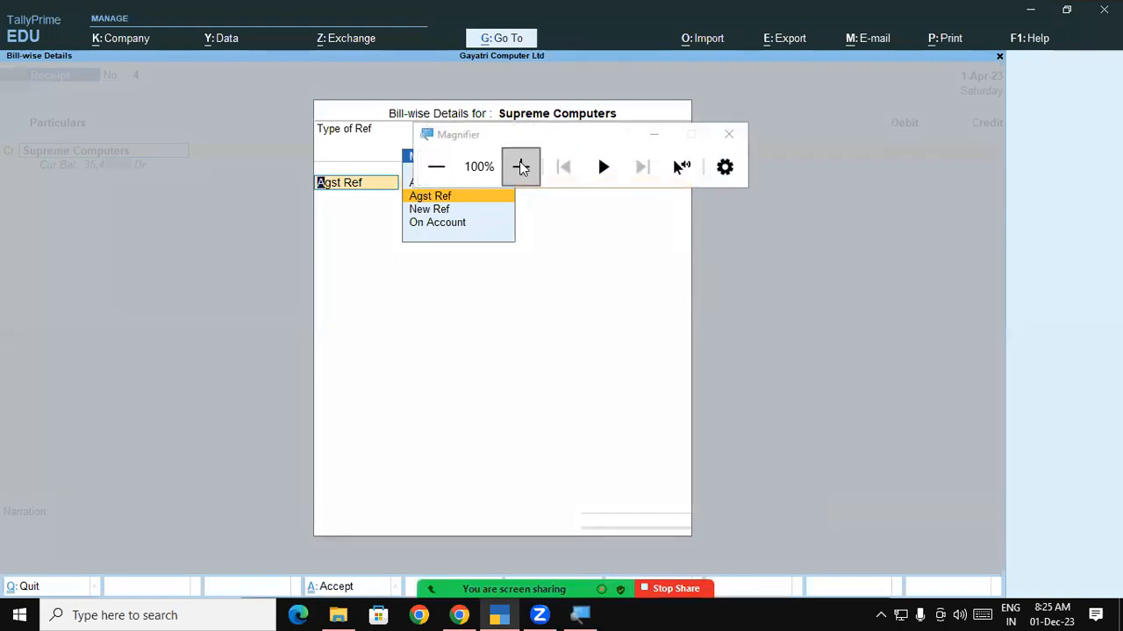
pyautogui.click(521, 167)
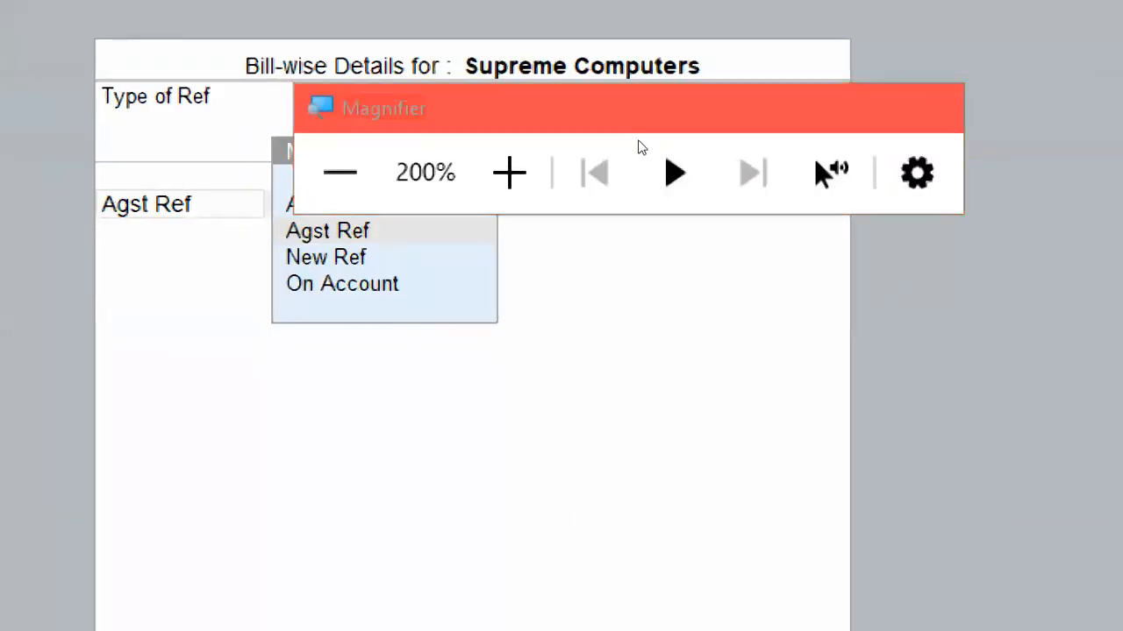
pyautogui.press('Return')
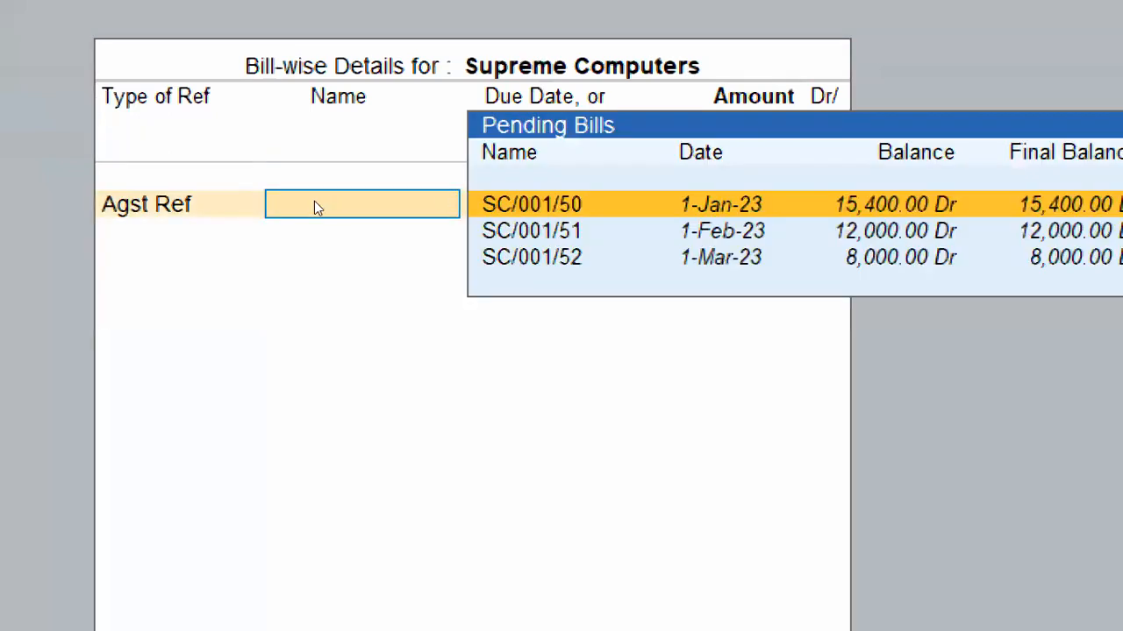
pyautogui.press('BackSpace')
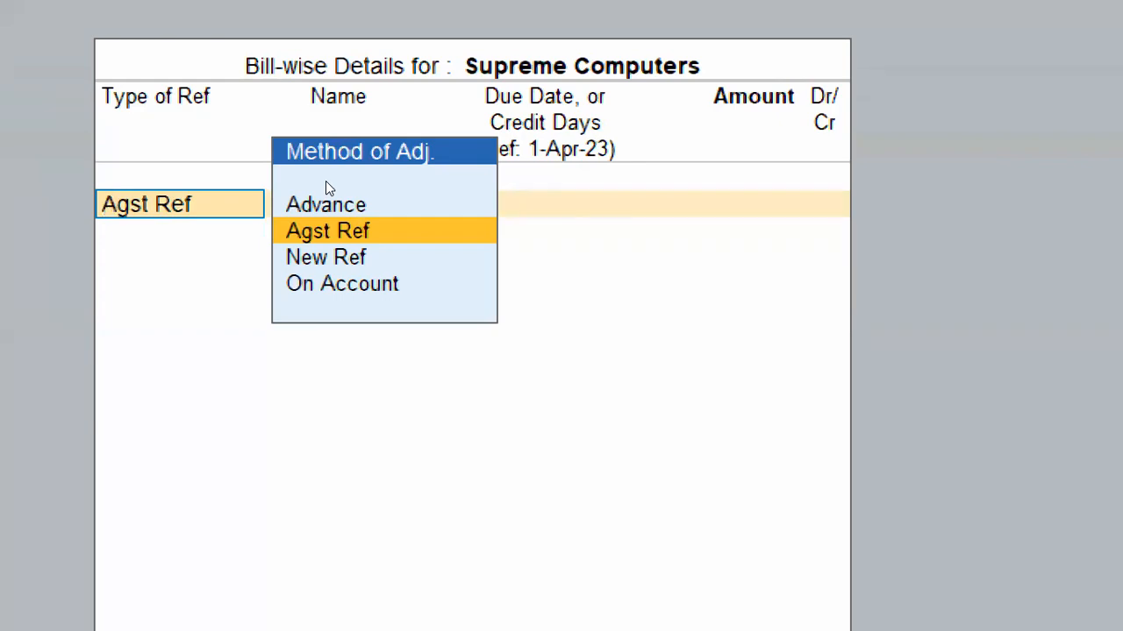
pyautogui.press('Return')
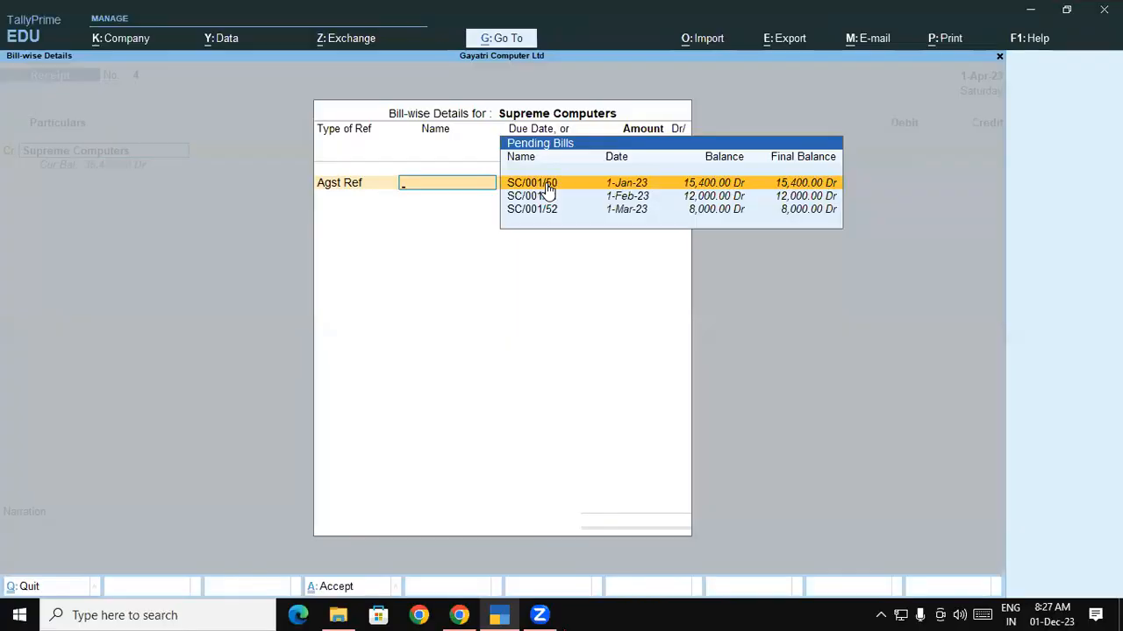
pyautogui.click(548, 189)
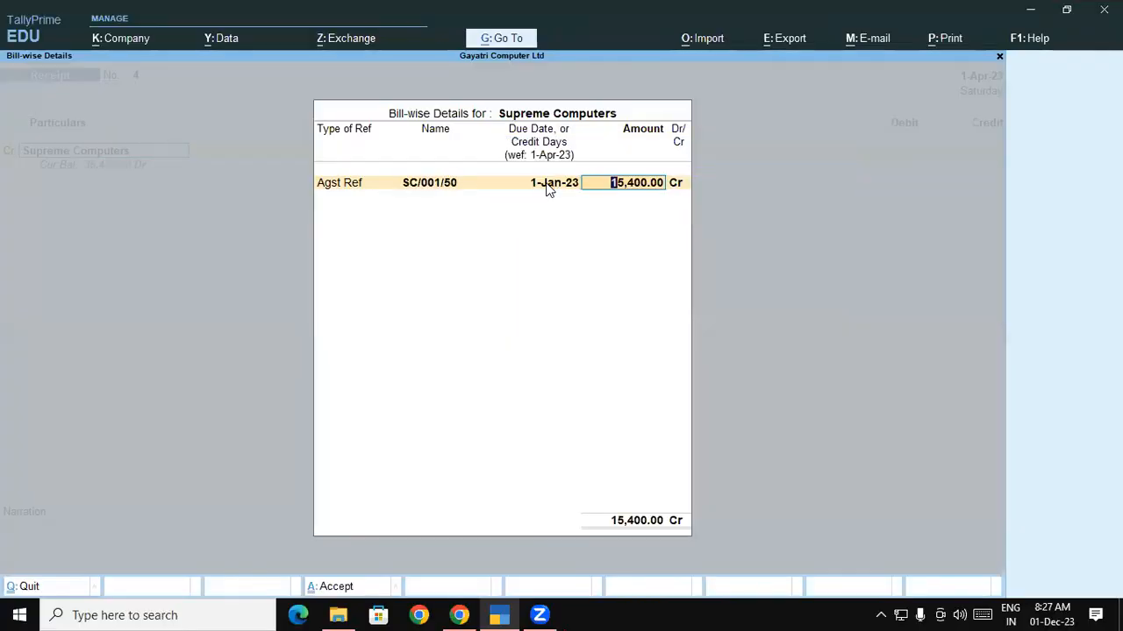
pyautogui.press('Return')
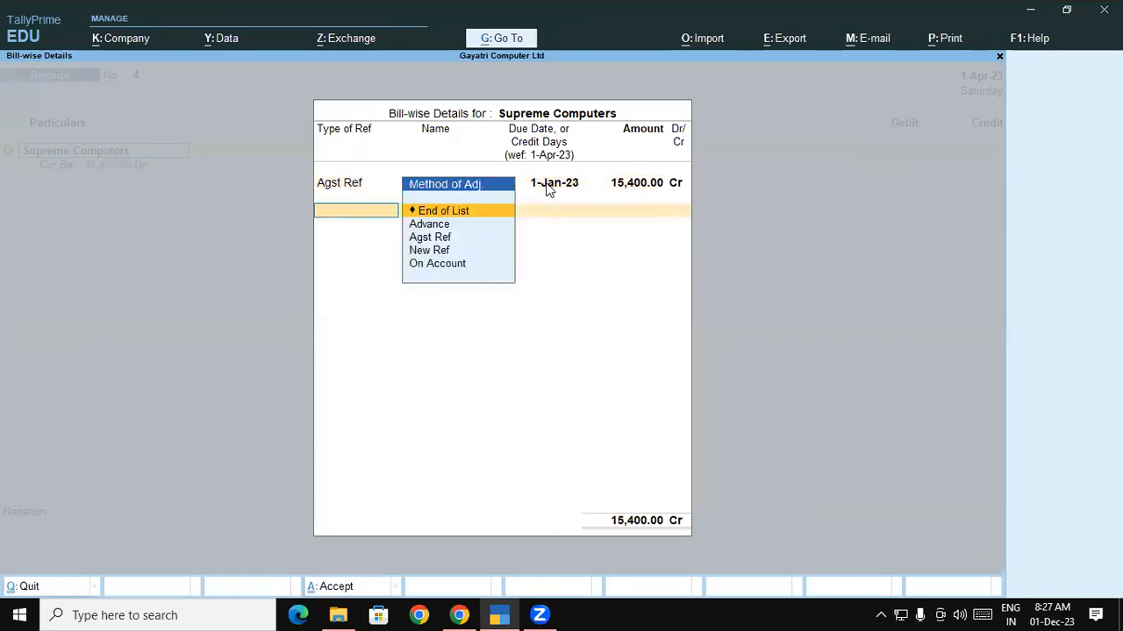
pyautogui.press('Return')
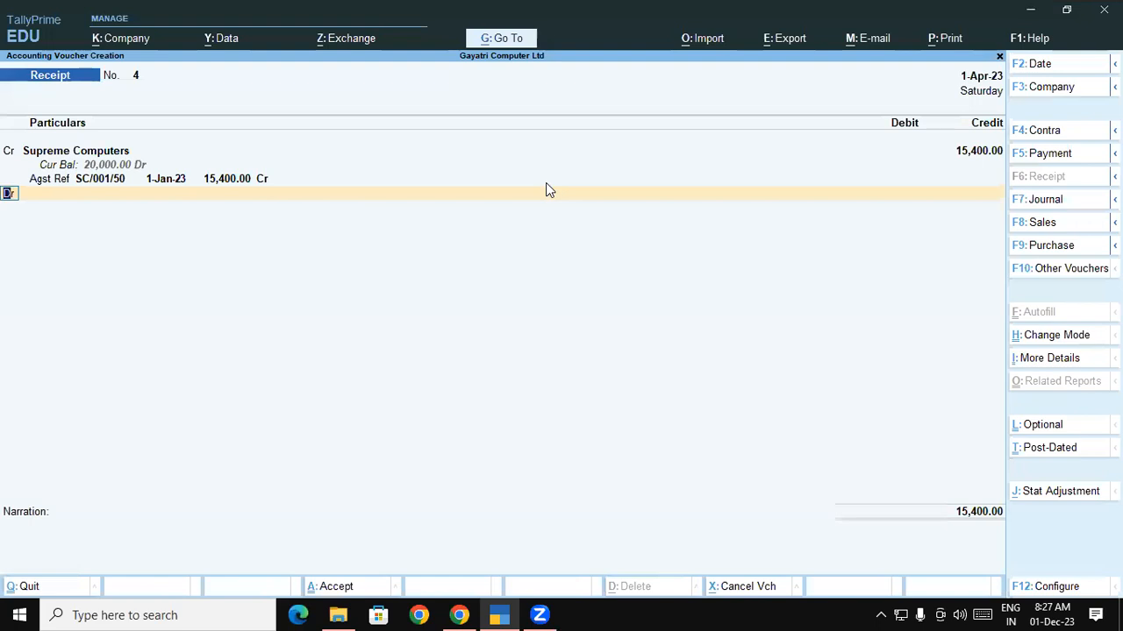
# Step: Check the amount received in transaction 4 of the PDF and debit Cash with 15,000 in the TallyPrime voucher
pyautogui.click(460, 615)
pyautogui.scroll(3, 1081, 202)
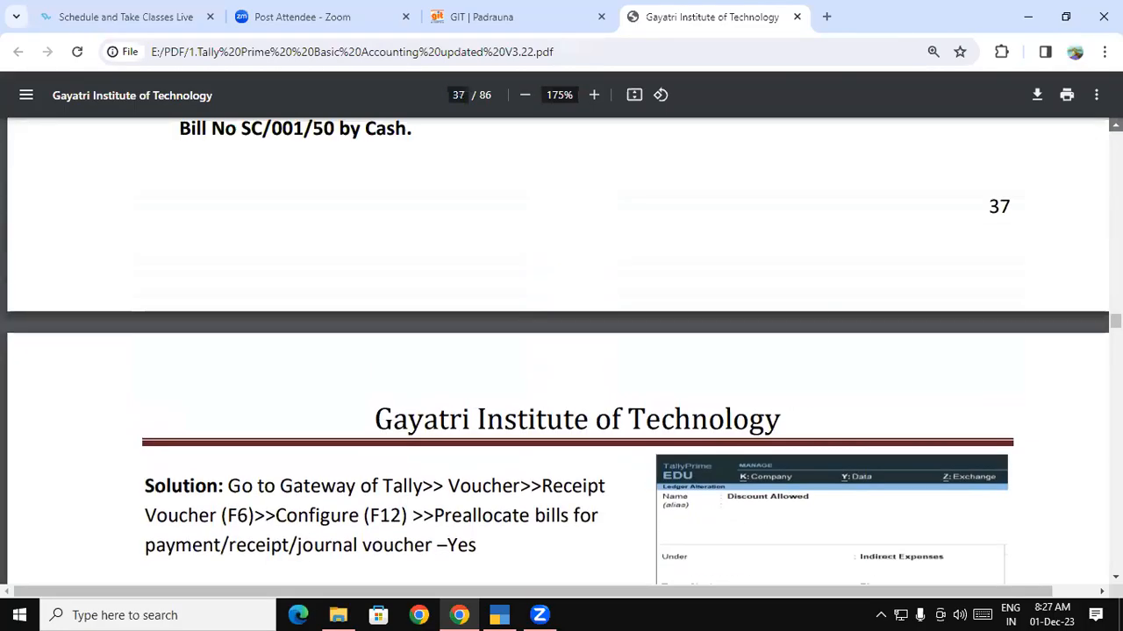
pyautogui.scroll(2, 579, 263)
pyautogui.moveTo(487, 321); pyautogui.dragTo(531, 321)
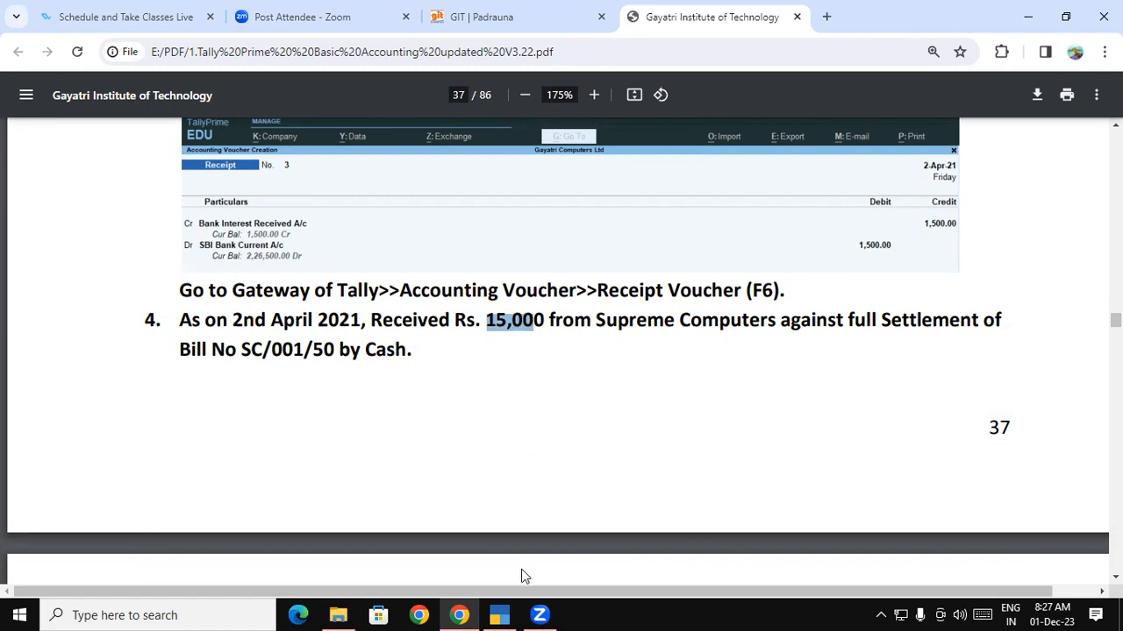
pyautogui.hotkey('alt', 'Tab')
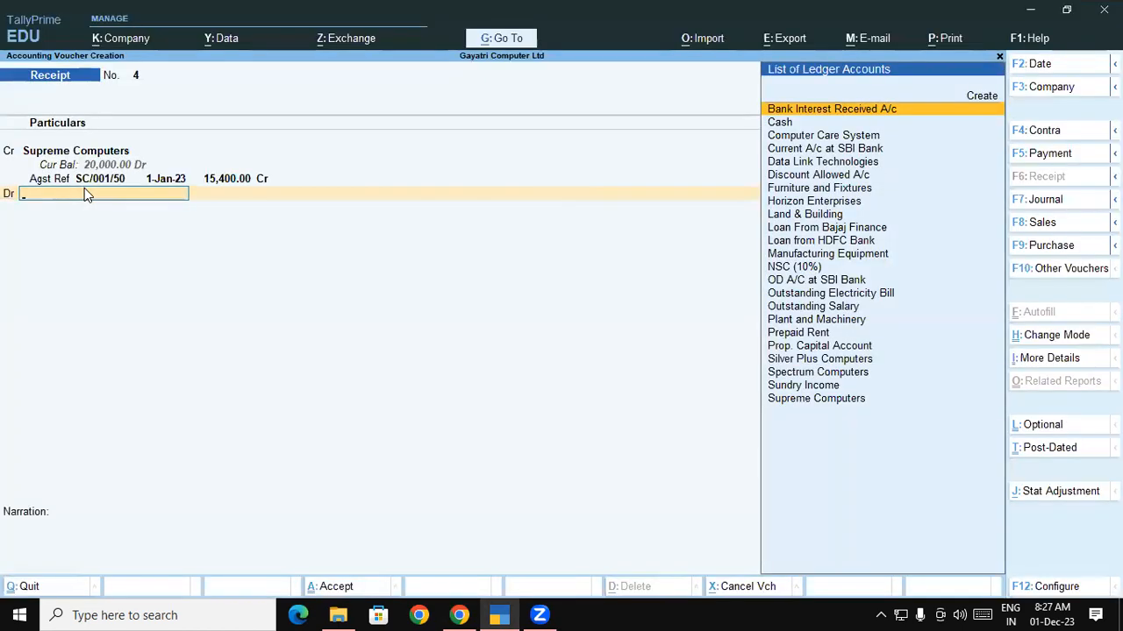
pyautogui.write('ca')
pyautogui.press('Return')
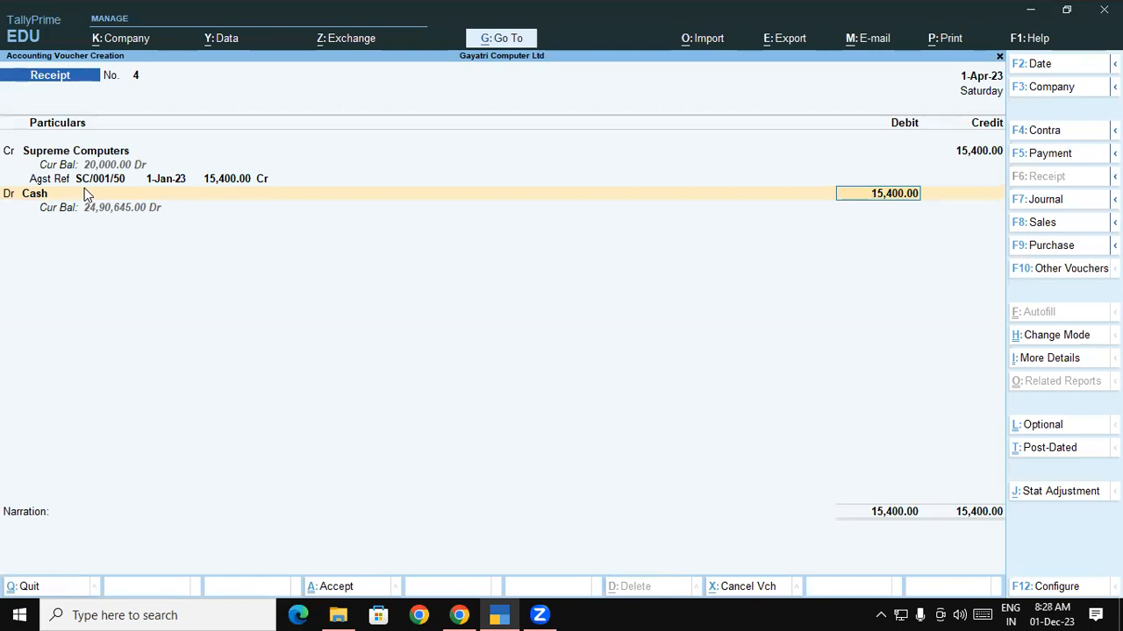
pyautogui.press('BackSpace')
pyautogui.write('15000')
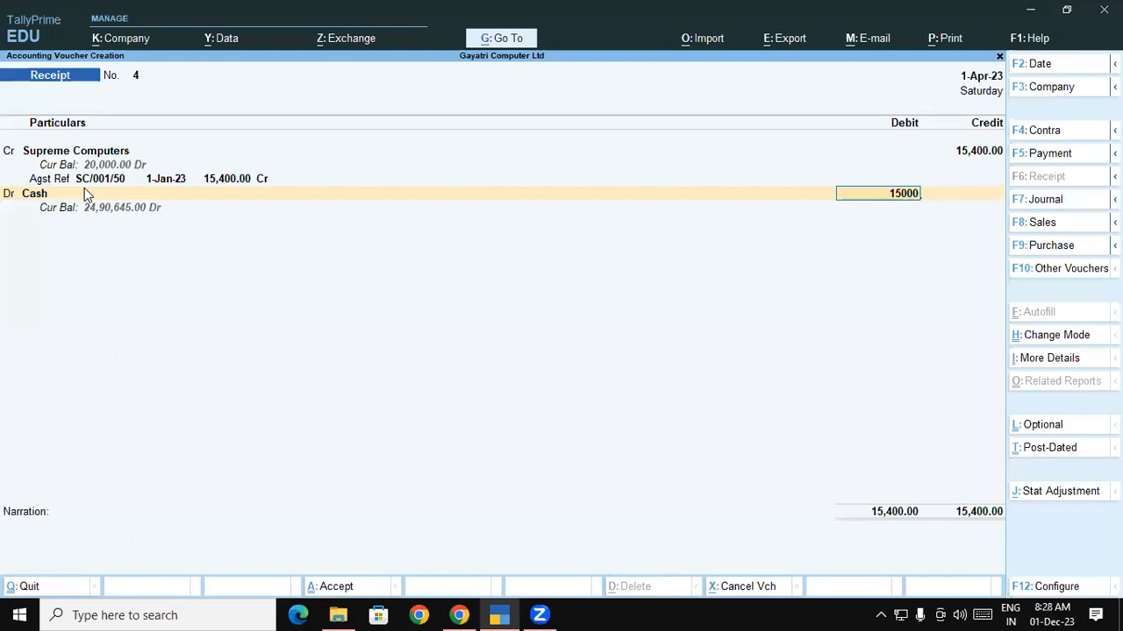
pyautogui.press('Return')
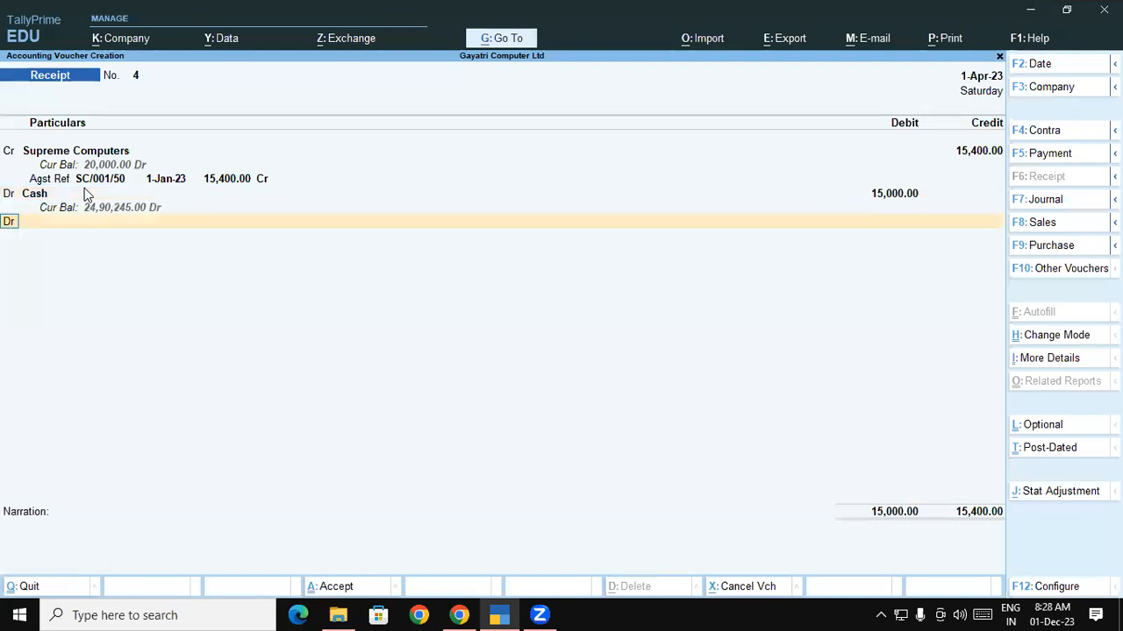
# Step: Add Discount Allowed A/c as the second debit ledger of the receipt voucher
pyautogui.press('Return')
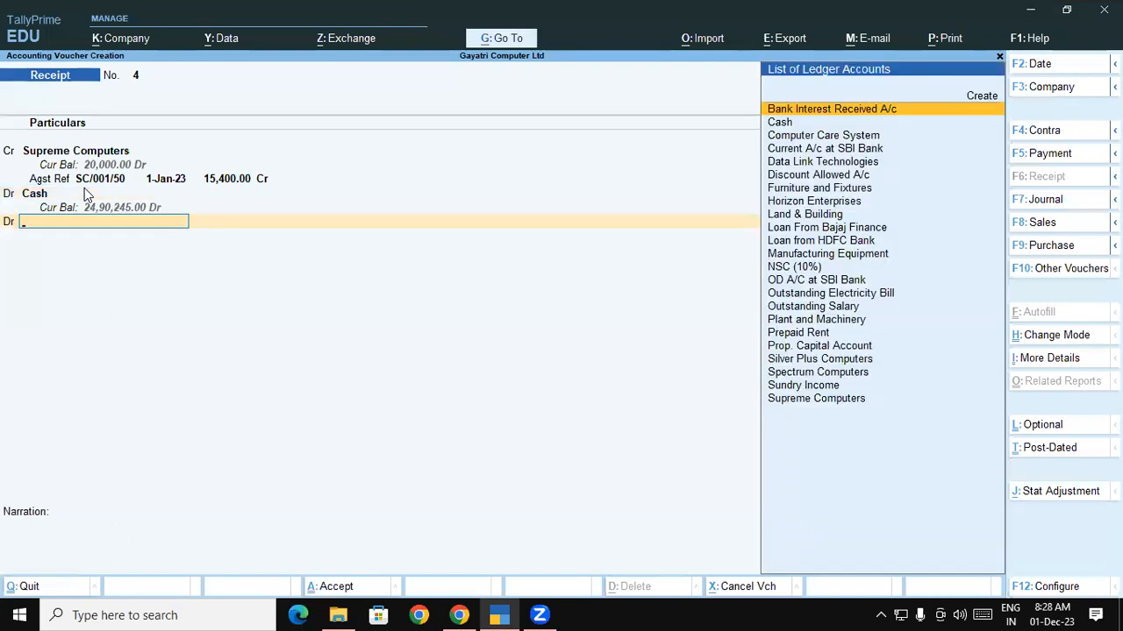
pyautogui.write('Di')
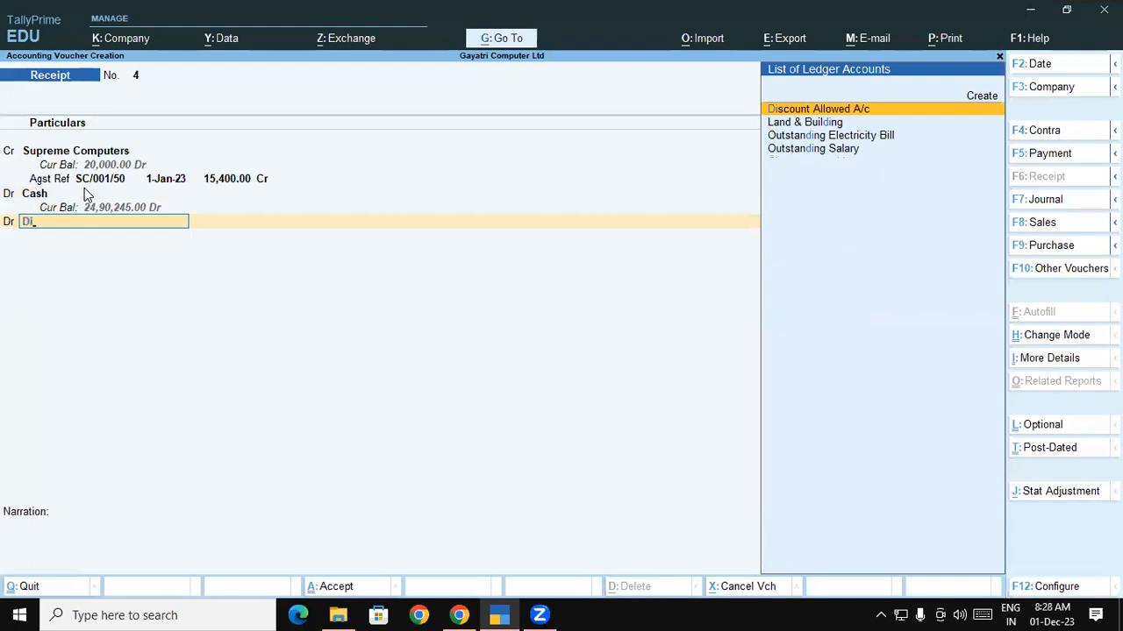
pyautogui.press('Return')
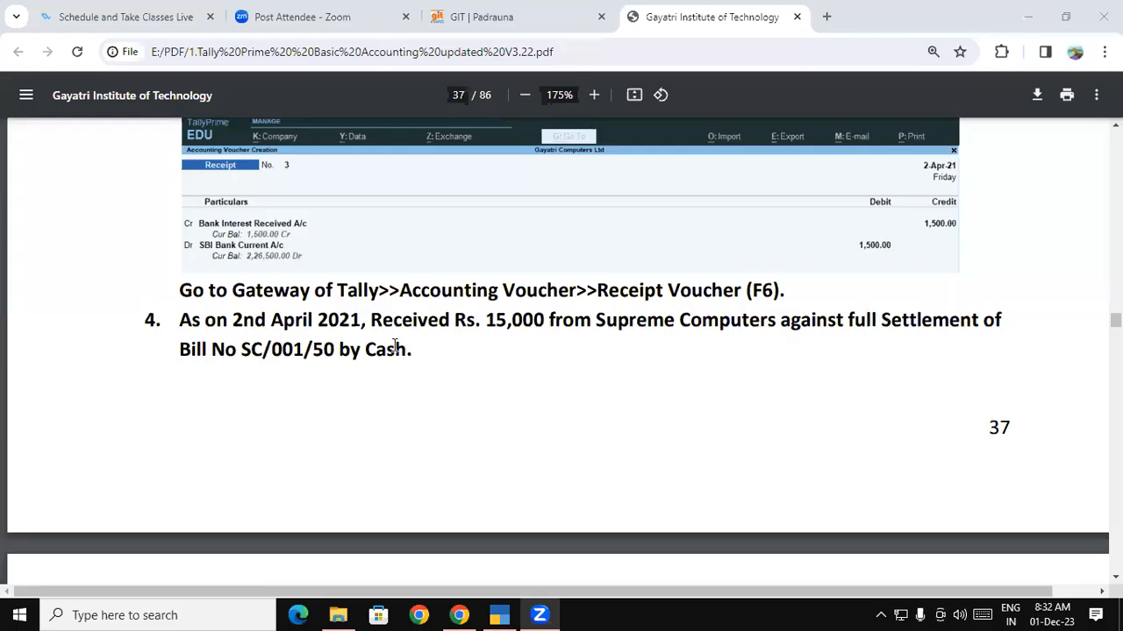
# Step: Review the date, amount, party and payment mode of transaction 4 in the PDF and return to TallyPrime
pyautogui.moveTo(234, 321); pyautogui.dragTo(365, 323)
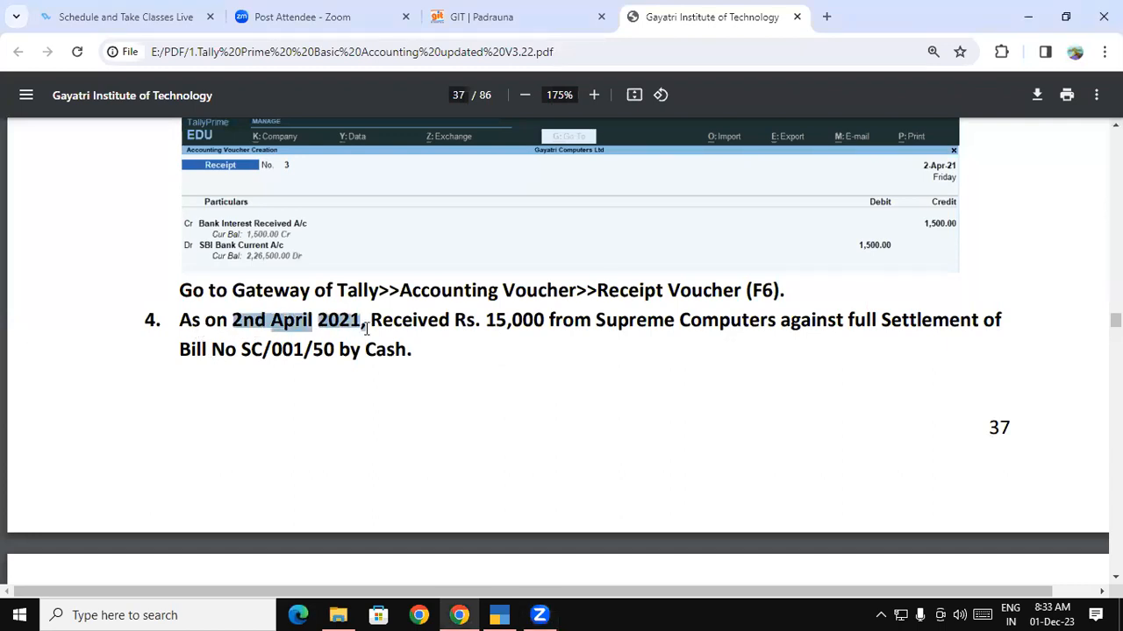
pyautogui.click(462, 322)
pyautogui.moveTo(486, 321); pyautogui.dragTo(764, 319)
pyautogui.click(642, 321)
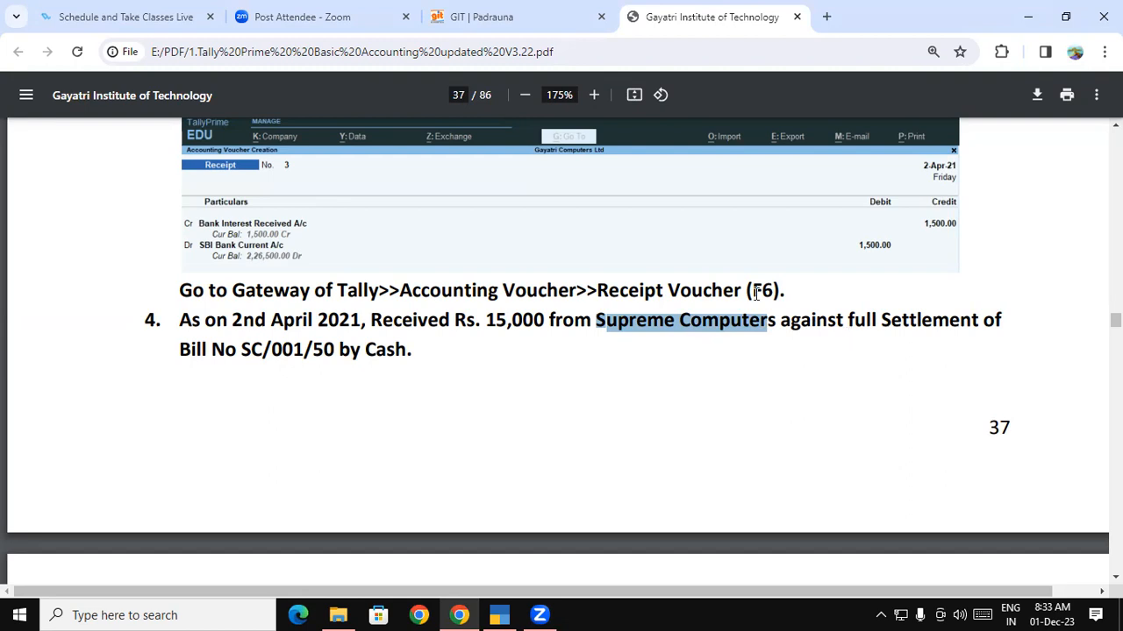
pyautogui.click(656, 316)
pyautogui.moveTo(600, 321); pyautogui.dragTo(719, 330)
pyautogui.moveTo(363, 350); pyautogui.dragTo(414, 349)
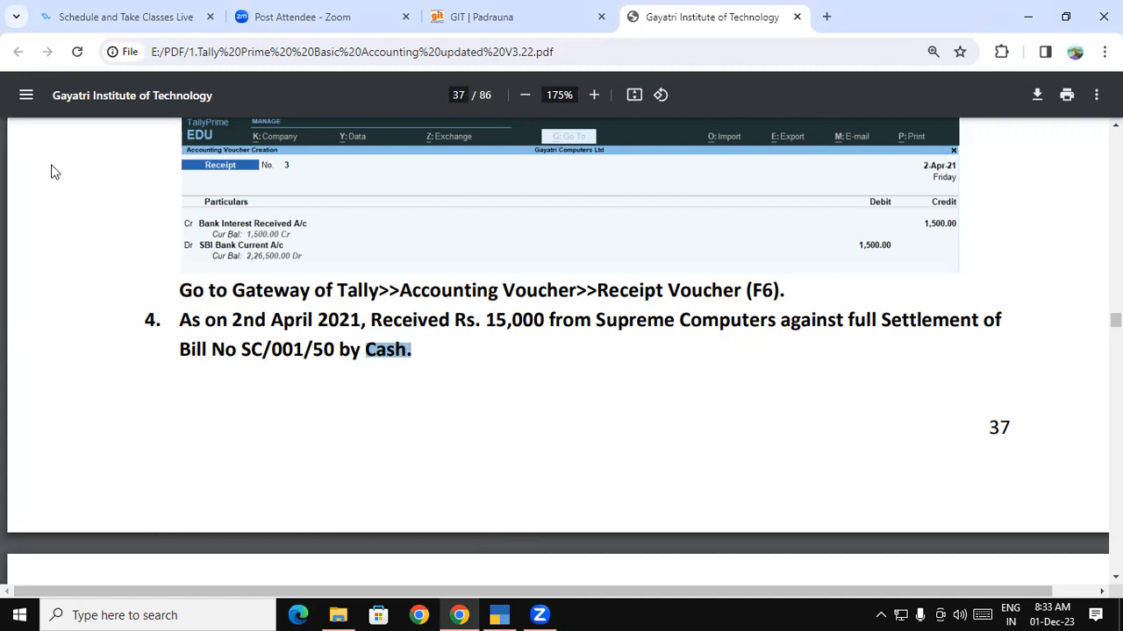
pyautogui.hotkey('alt', 'Tab')
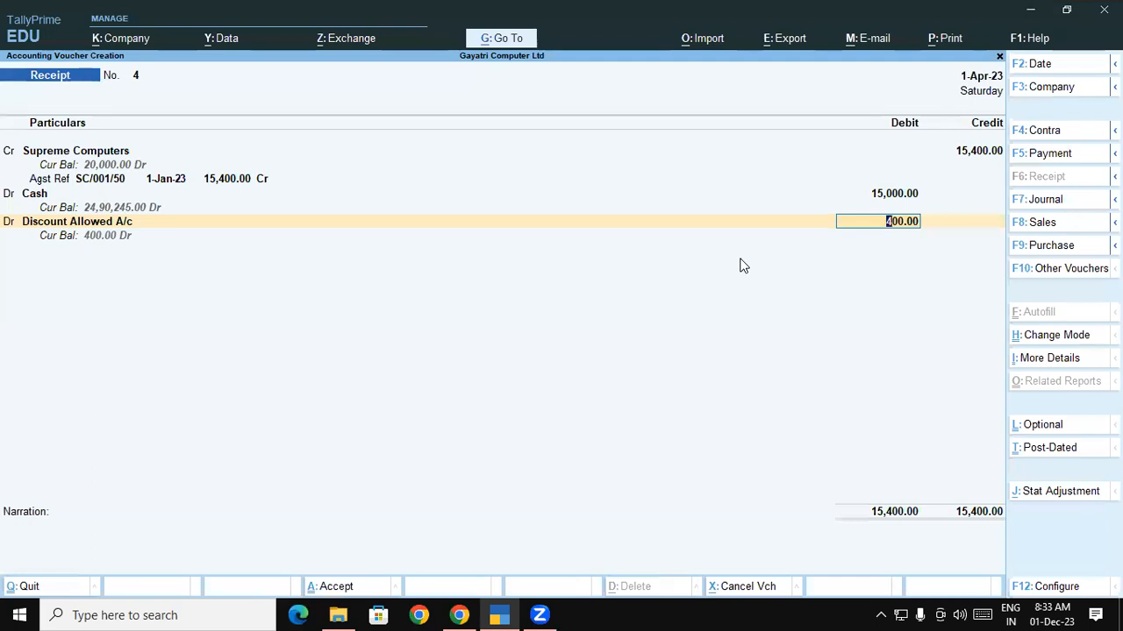
# Step: Accept 400.00 as the Discount Allowed A/c debit and save the receipt voucher without a narration
pyautogui.press('Return')
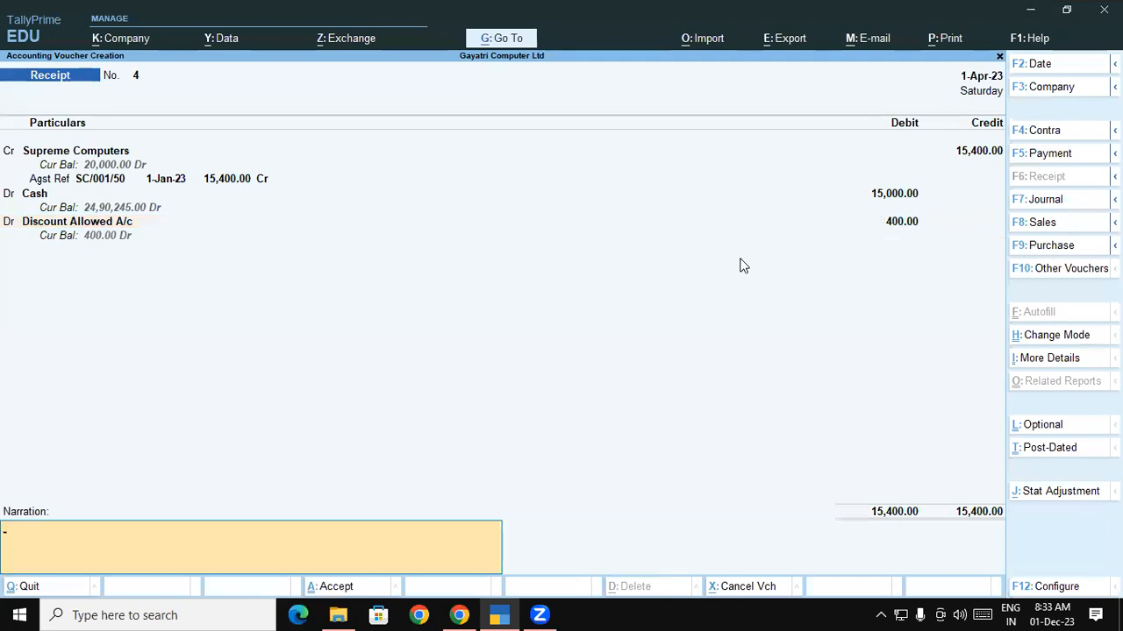
pyautogui.press('ctrl')
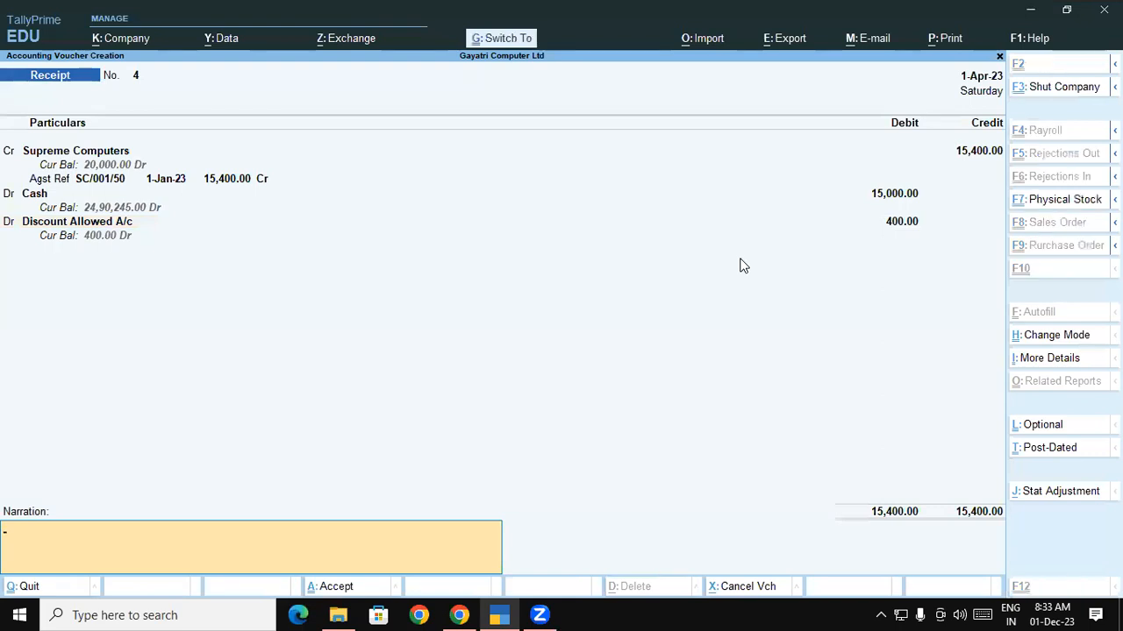
pyautogui.hotkey('ctrl', 'a')
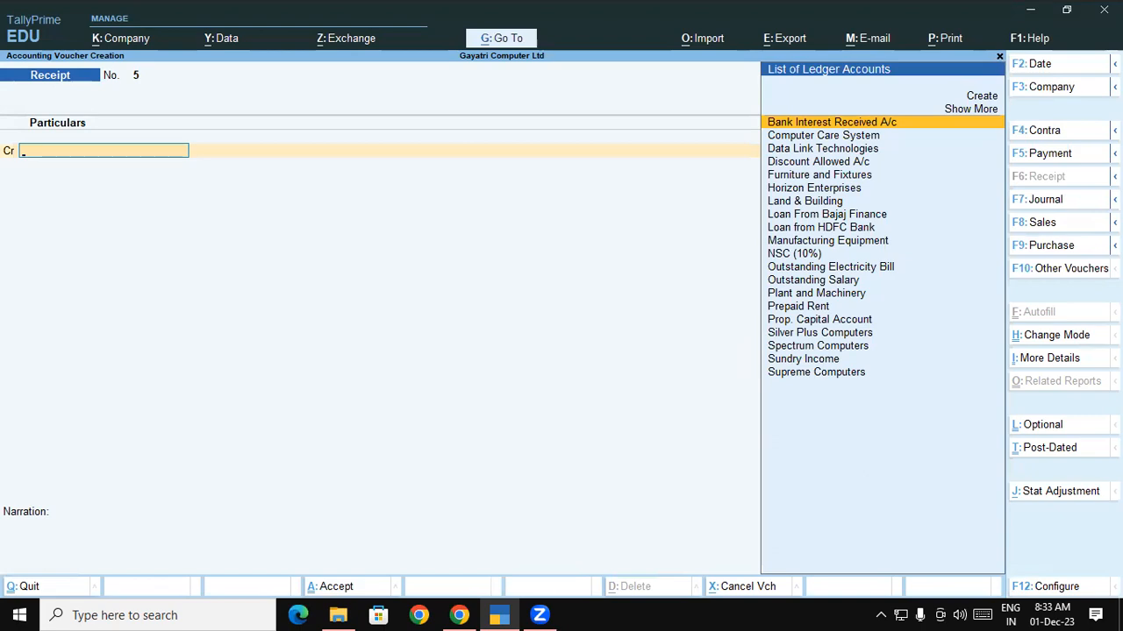
# Step: Switch to the PDF and review transaction 5 for its date, amount, party, bill number, cheque details and deposit account
pyautogui.hotkey('alt', 'Tab')
pyautogui.scroll(-5, 561, 351)
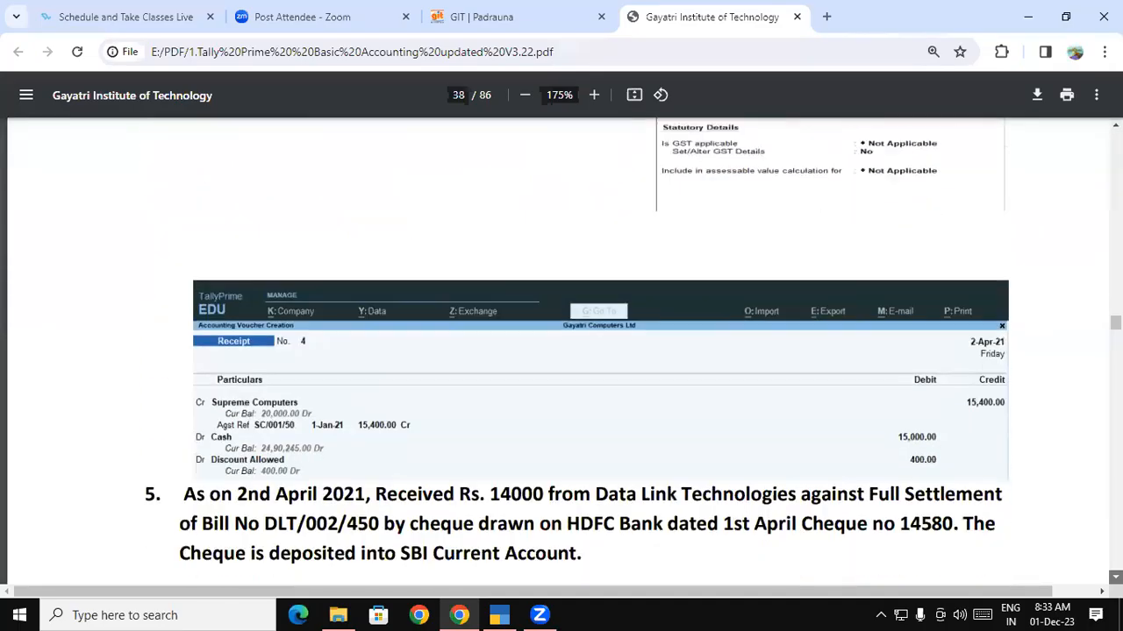
pyautogui.scroll(-1, 1069, 552)
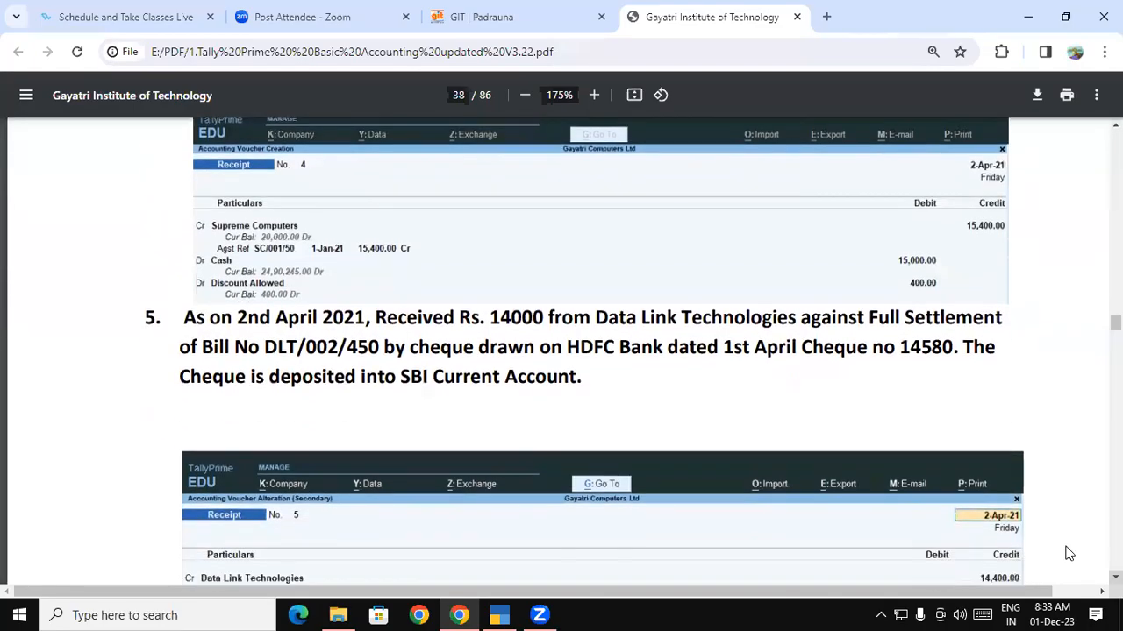
pyautogui.moveTo(183, 321); pyautogui.dragTo(856, 319)
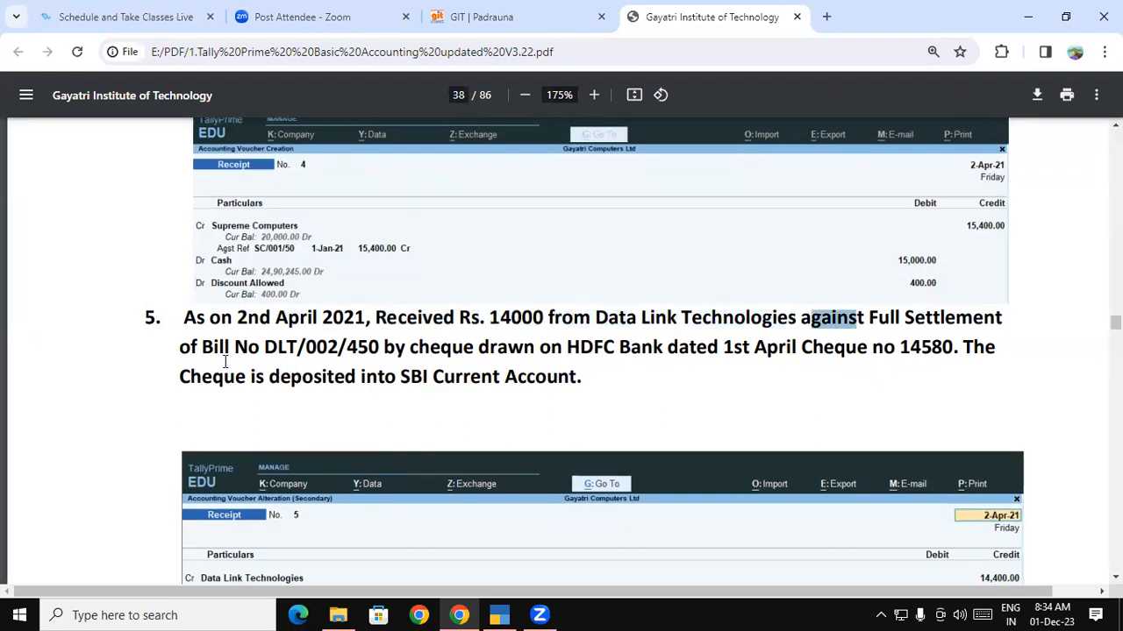
pyautogui.moveTo(200, 349); pyautogui.dragTo(299, 349)
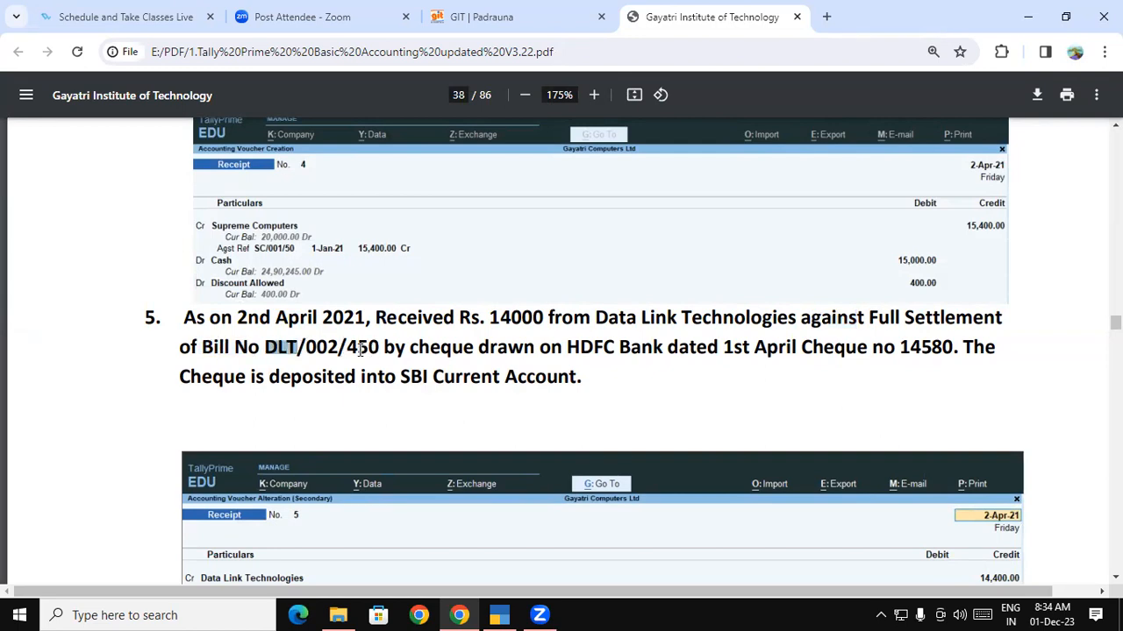
pyautogui.moveTo(380, 347); pyautogui.dragTo(727, 348)
pyautogui.click(727, 348)
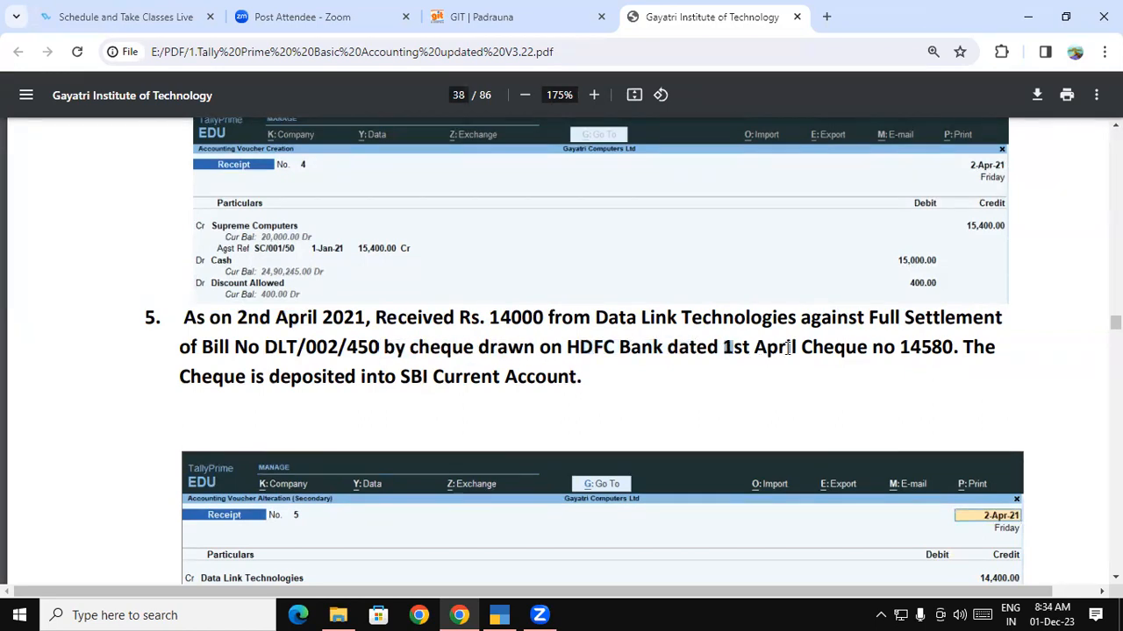
pyautogui.moveTo(800, 348); pyautogui.dragTo(900, 348)
pyautogui.click(901, 347)
pyautogui.moveTo(581, 377); pyautogui.dragTo(487, 378)
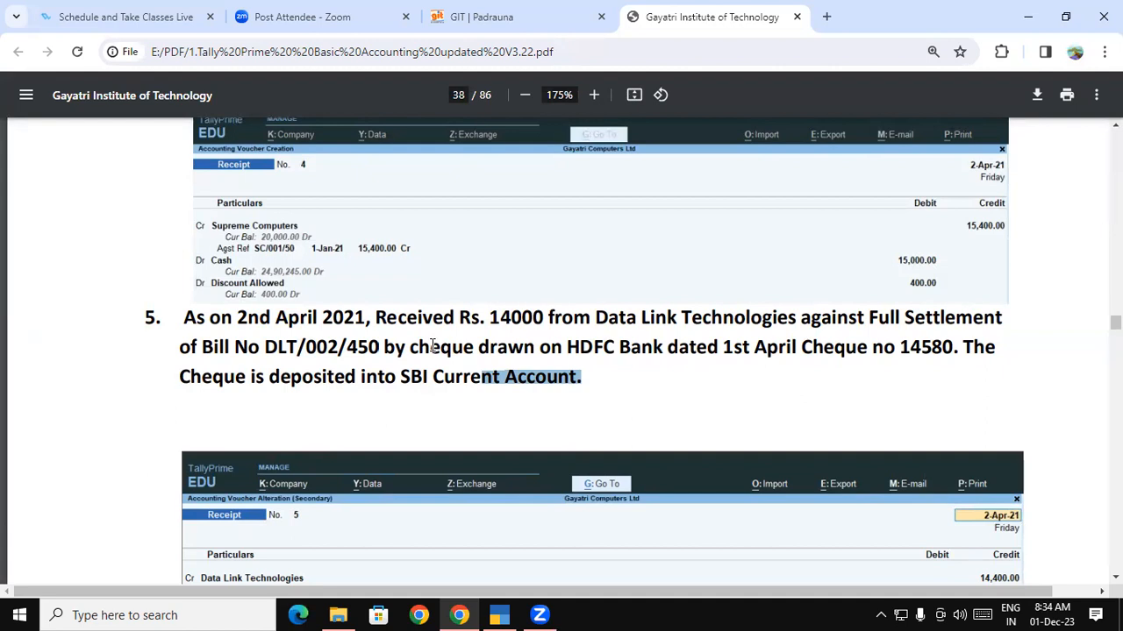
# Step: Recheck which bank the transaction 5 cheque is drawn on and which account it is deposited into
pyautogui.click(528, 327)
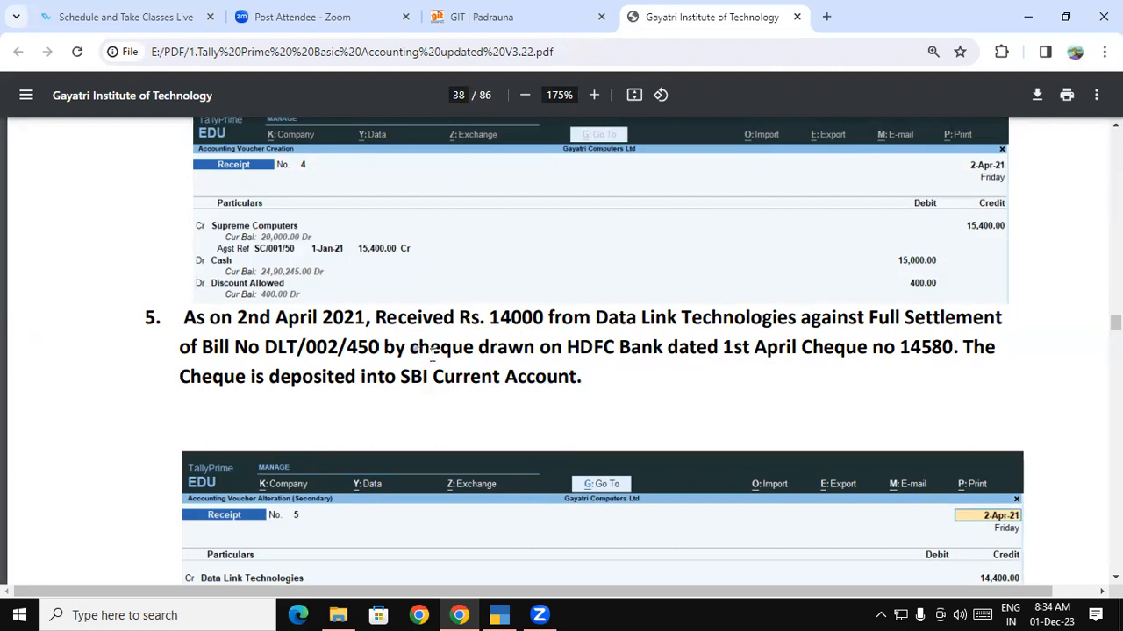
pyautogui.moveTo(411, 351); pyautogui.dragTo(474, 351)
pyautogui.moveTo(556, 347); pyautogui.dragTo(672, 348)
pyautogui.click(667, 348)
pyautogui.moveTo(568, 347); pyautogui.dragTo(718, 349)
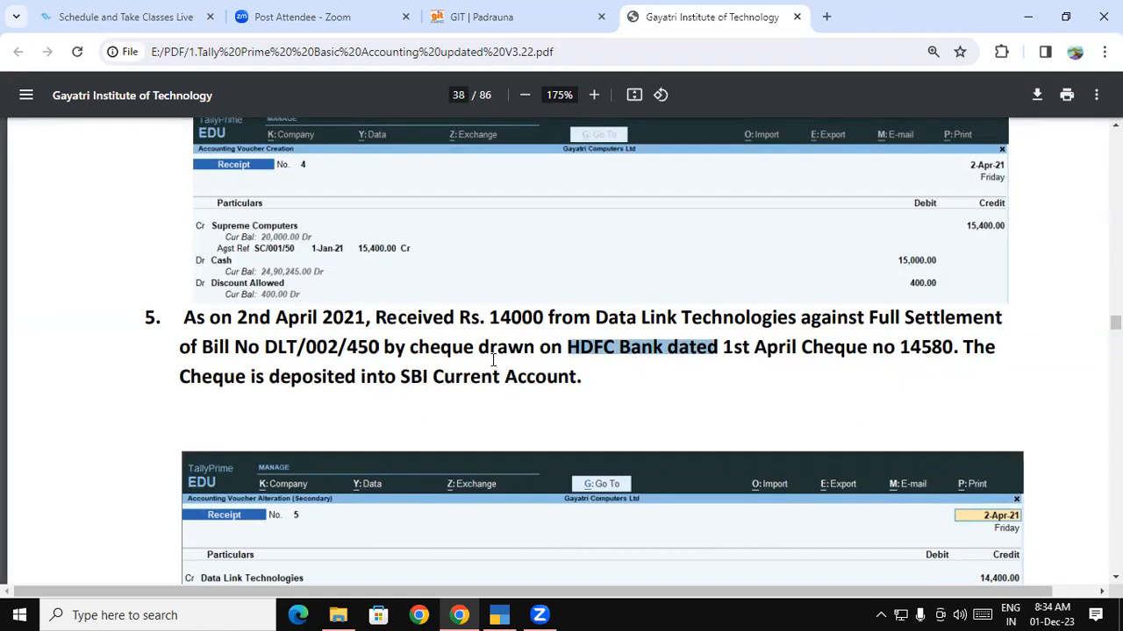
pyautogui.moveTo(402, 377); pyautogui.dragTo(579, 376)
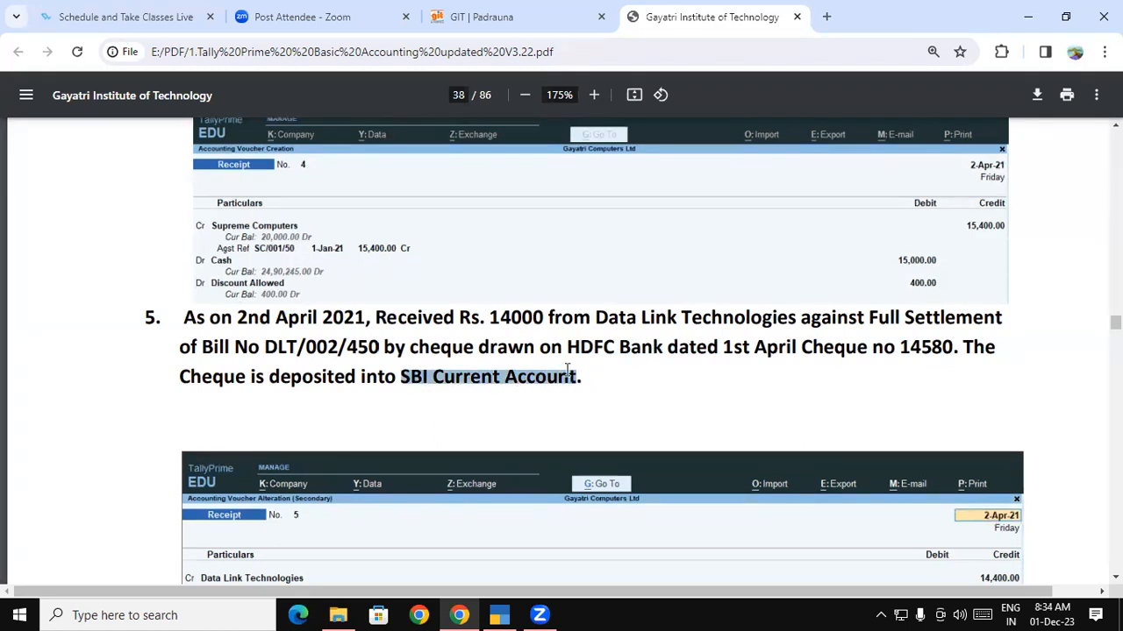
# Step: Underline the SBI Current Account wording in transaction 5 with the annotation pen and clear the markings
pyautogui.click(630, 571)
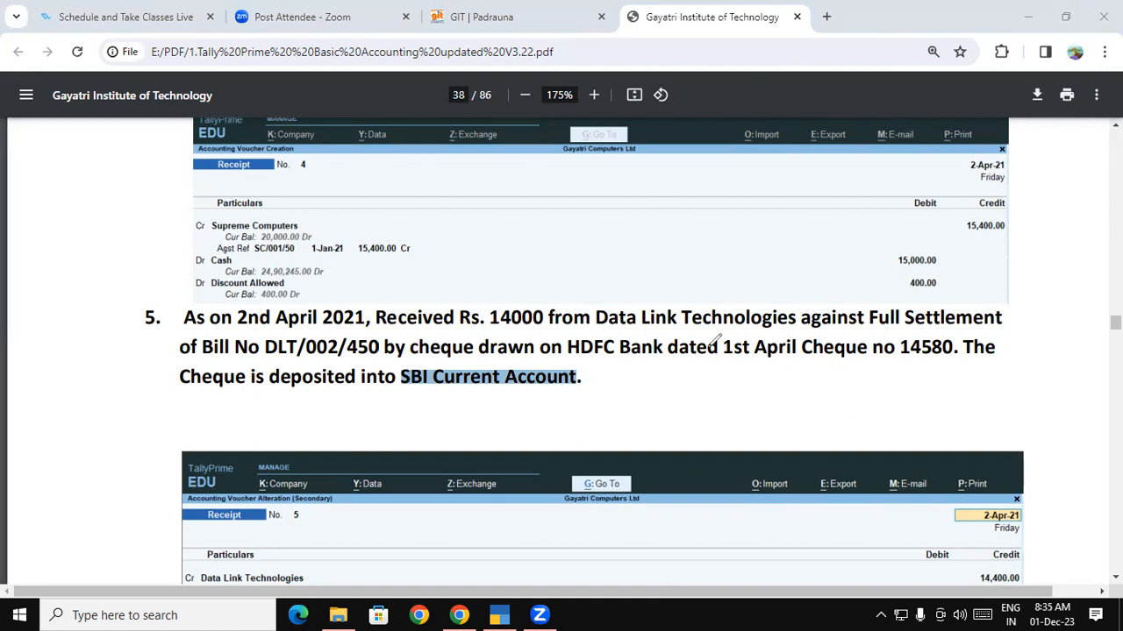
pyautogui.moveTo(676, 303)
pyautogui.mouseDown()
pyautogui.moveTo(660, 304)
pyautogui.moveTo(674, 296)
pyautogui.mouseUp()
pyautogui.moveTo(420, 393); pyautogui.dragTo(549, 392)
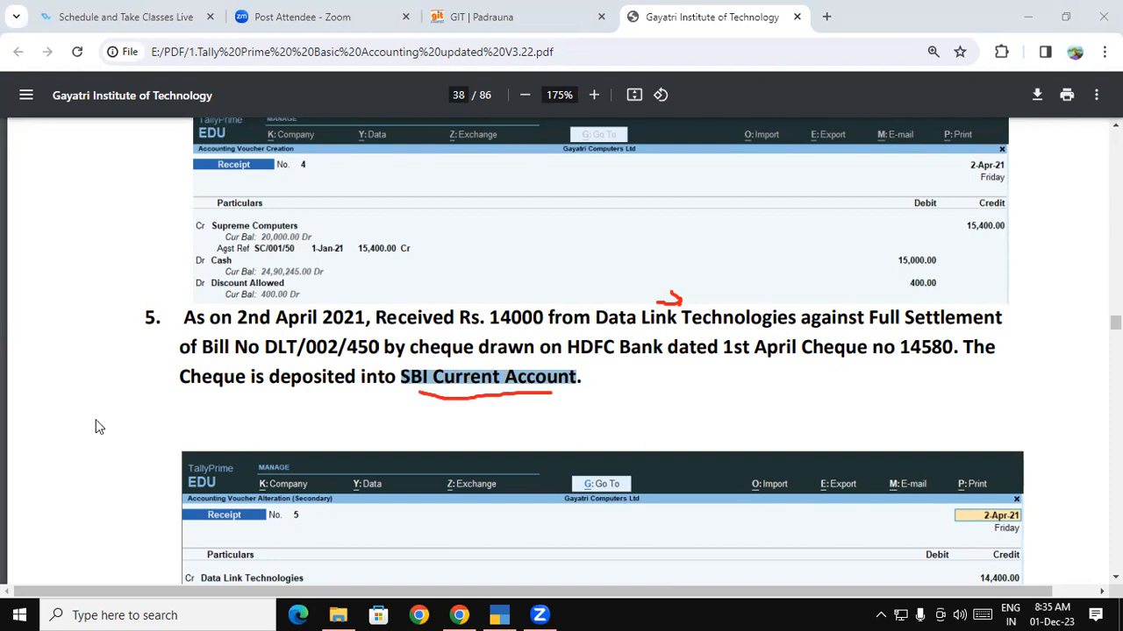
pyautogui.moveTo(273, 318); pyautogui.dragTo(631, 372)
pyautogui.click(631, 372)
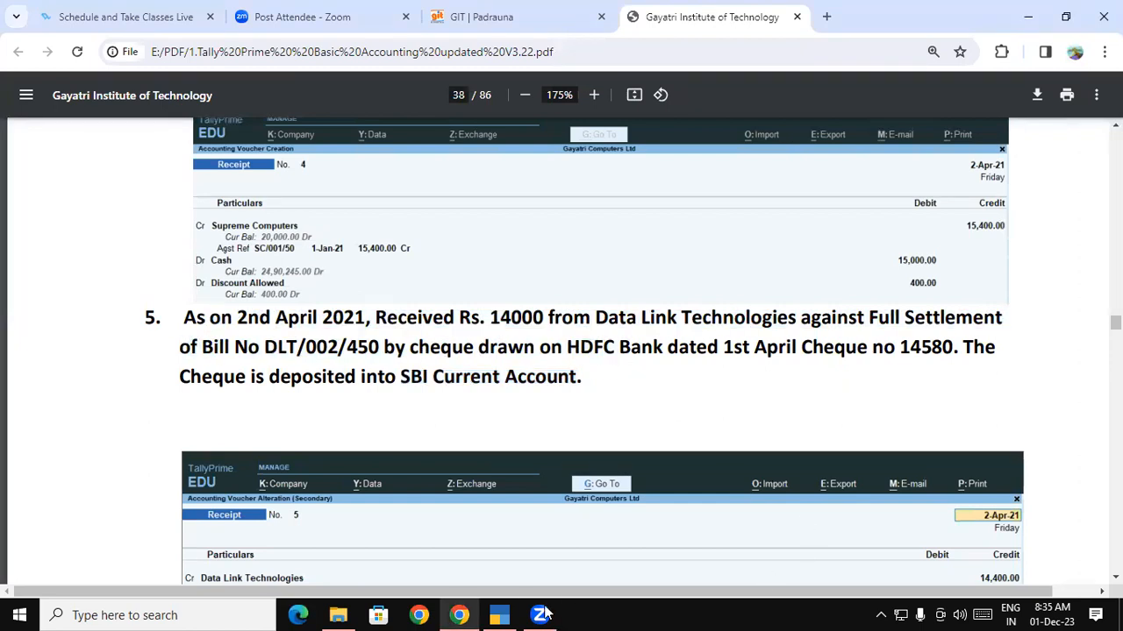
# Step: Switch to TallyPrime and credit Data Link Technologies with 14,400.00 as Agst Ref to pending bill DLT/002/450
pyautogui.click(502, 615)
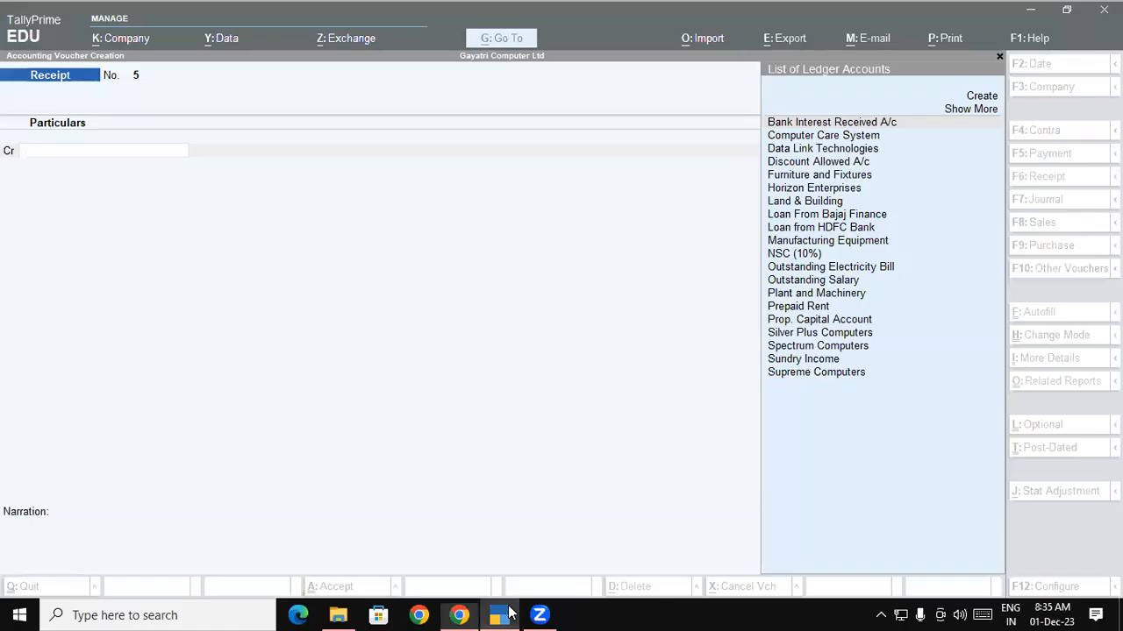
pyautogui.click(119, 156)
pyautogui.write('Data Link Technologies')
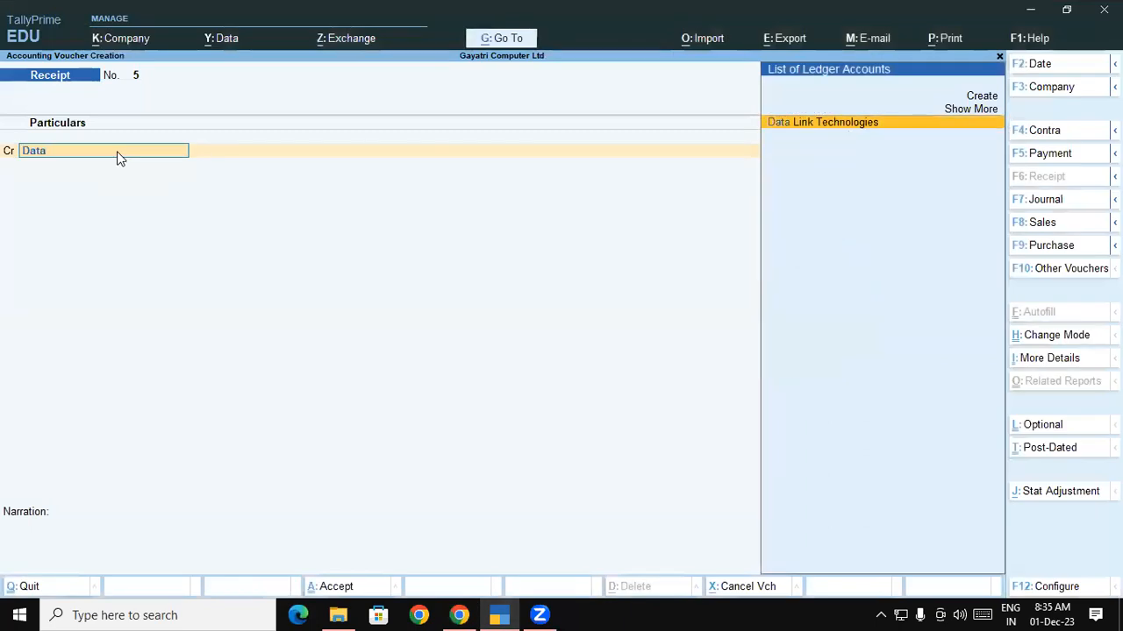
pyautogui.press('Return')
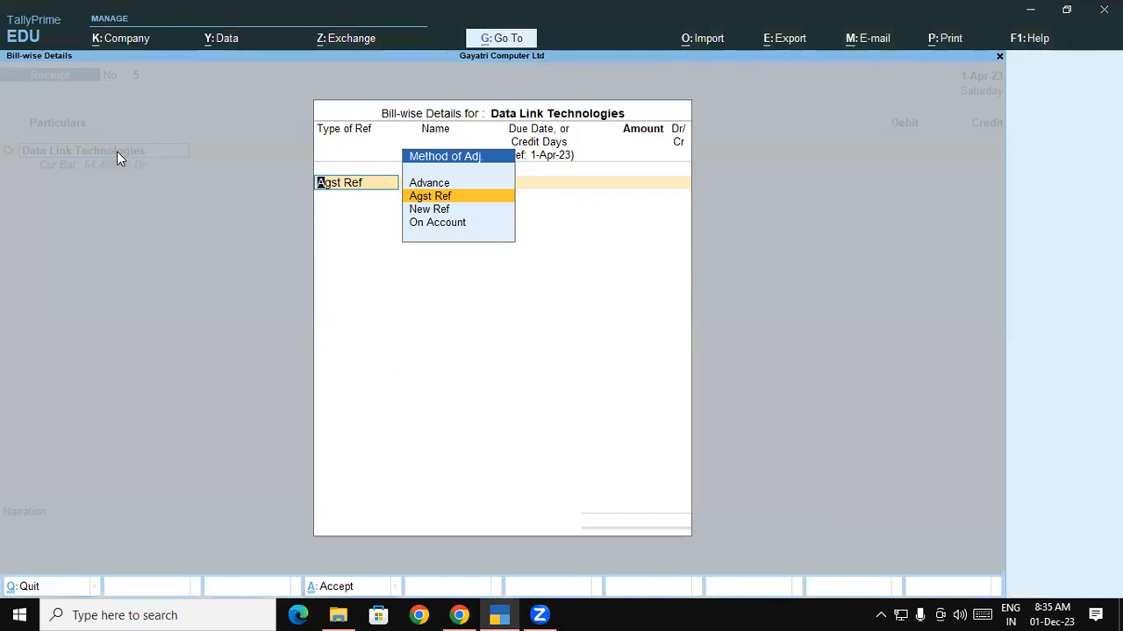
pyautogui.press('Return')
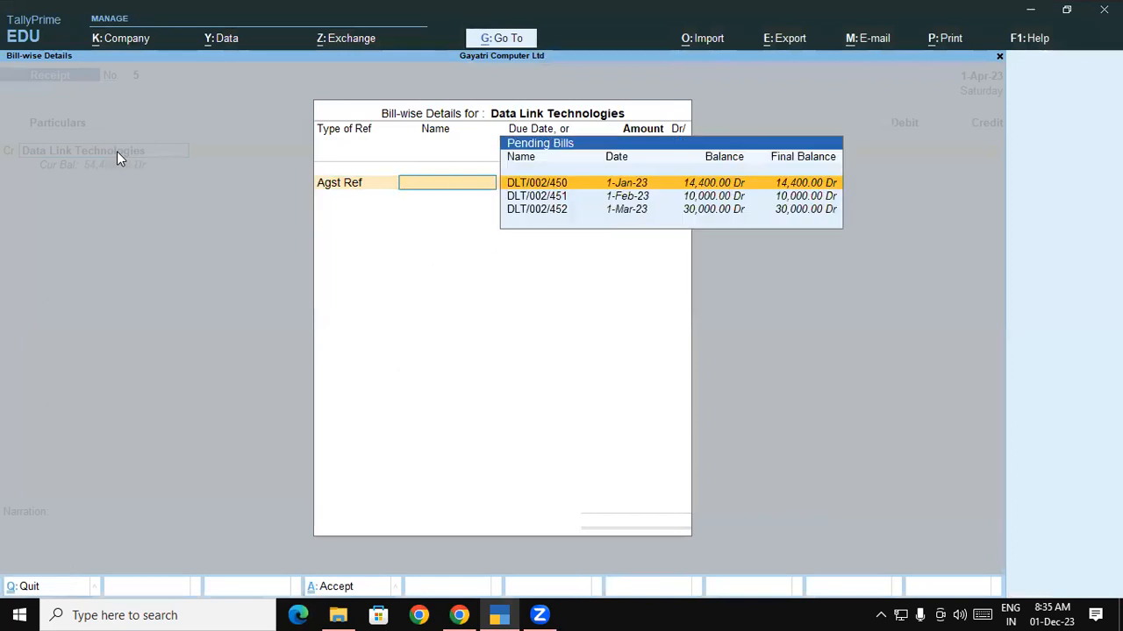
pyautogui.press('Return')
pyautogui.press('Return')
pyautogui.press('Return')
pyautogui.press('Return')
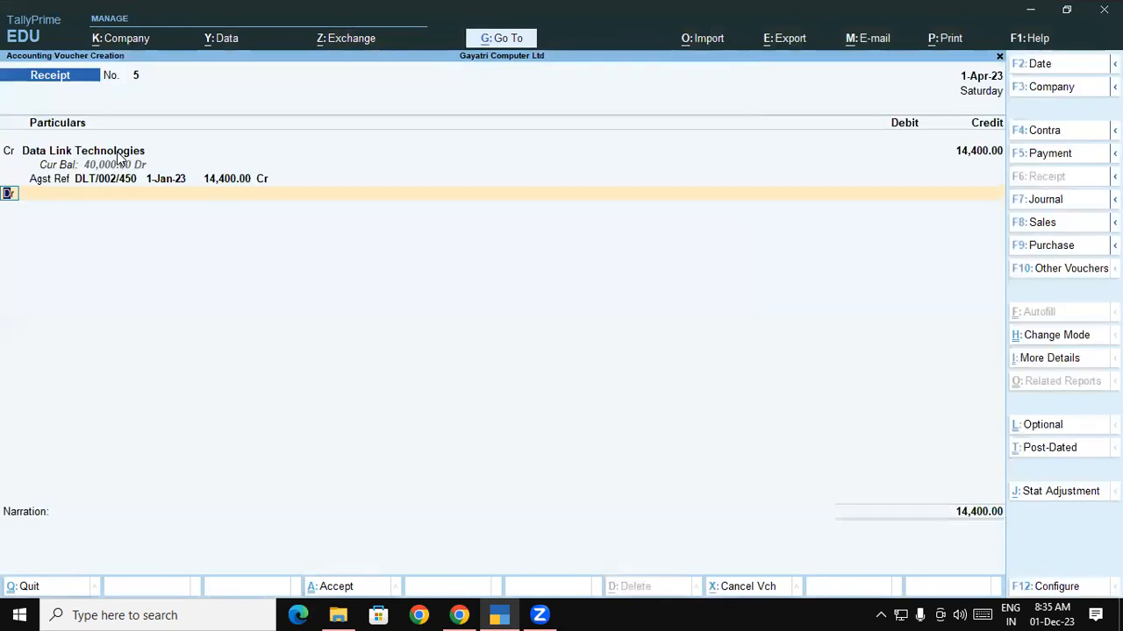
# Step: Debit Current A/c at SBI Bank with 14,000 in the receipt voucher
pyautogui.press('Return')
pyautogui.write('Sb')
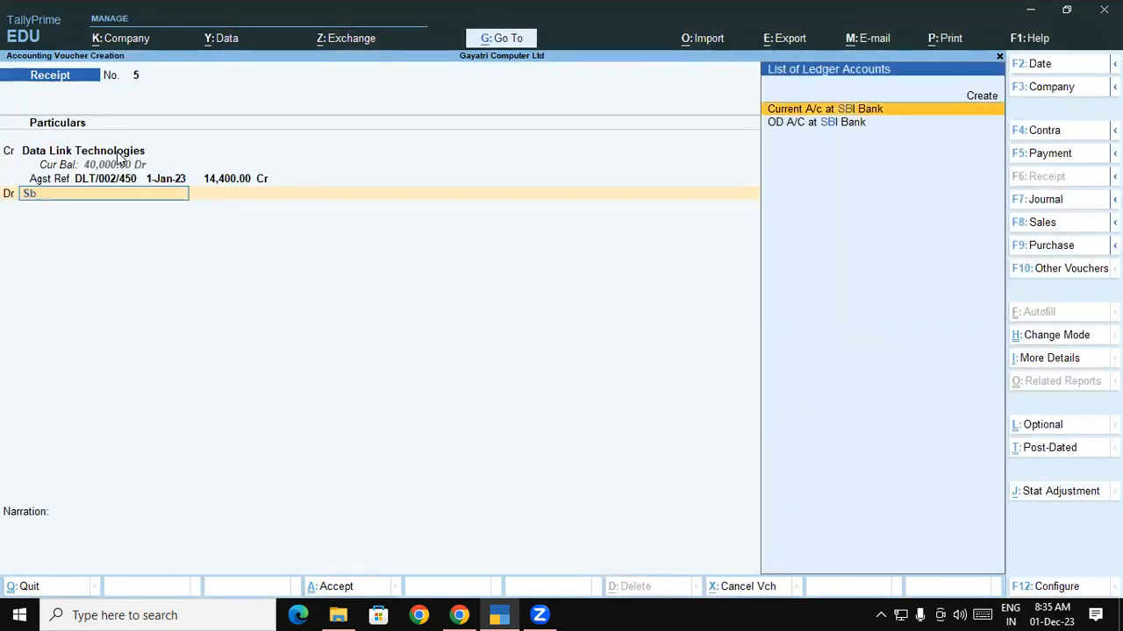
pyautogui.press('Return')
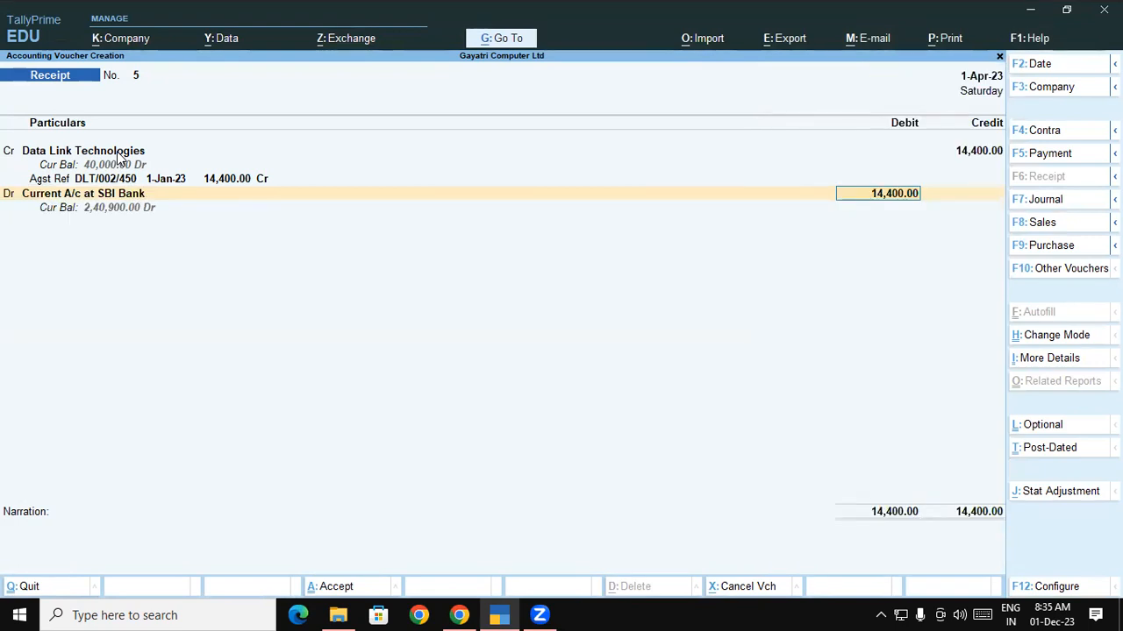
pyautogui.write('14,000')
pyautogui.press('Return')
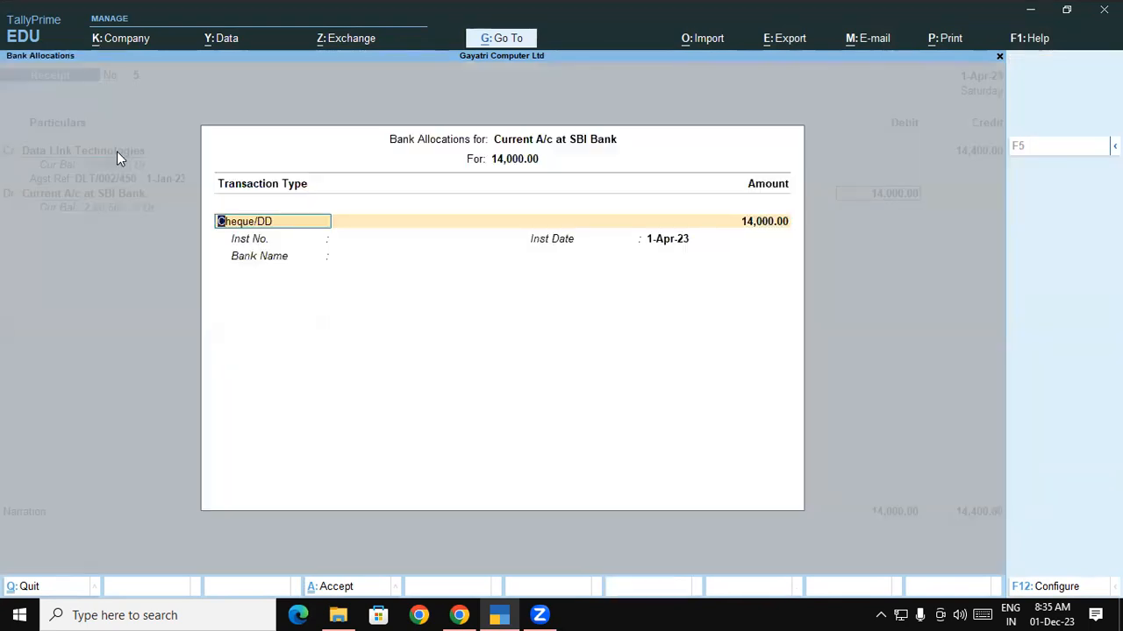
# Step: Enter the bank allocation as Cheque/DD with instrument number 14580 and instrument date 1-Apr-23
pyautogui.press('Return')
pyautogui.press('Return')
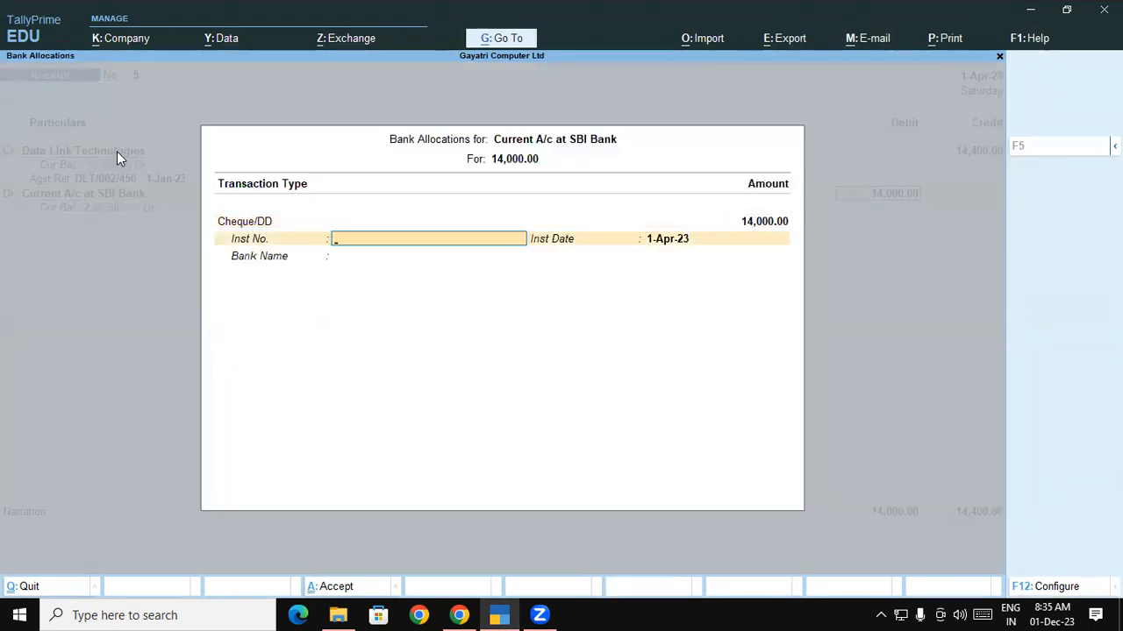
pyautogui.write('1')
pyautogui.write('5480')
pyautogui.press('BackSpace')
pyautogui.press('BackSpace')
pyautogui.press('BackSpace')
pyautogui.press('BackSpace')
pyautogui.write('4580')
pyautogui.press('Return')
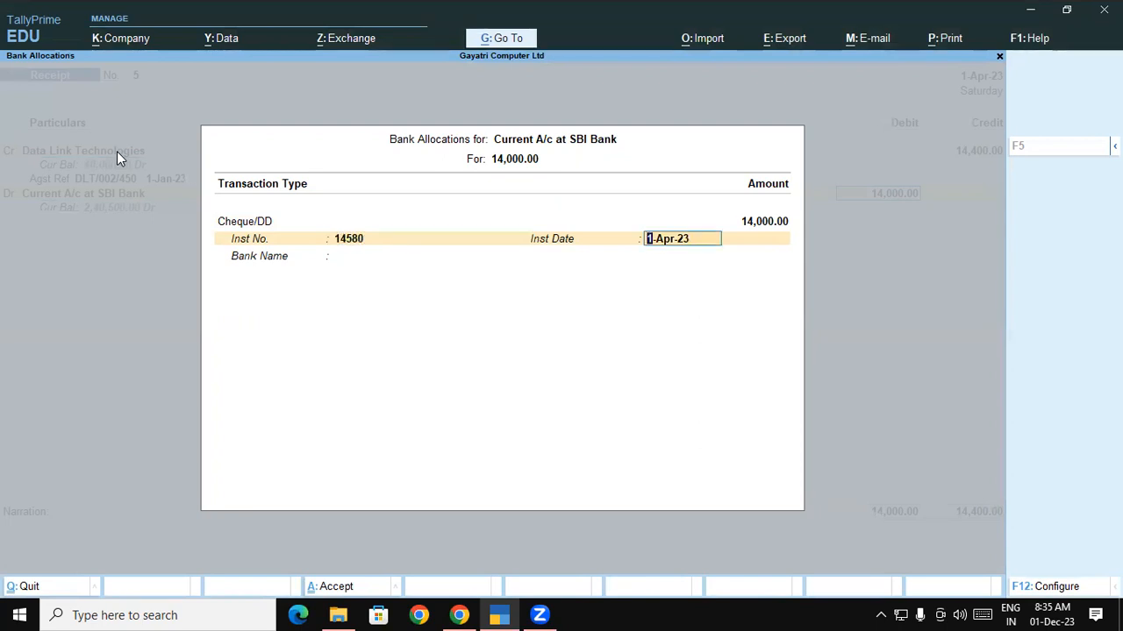
pyautogui.press('Return')
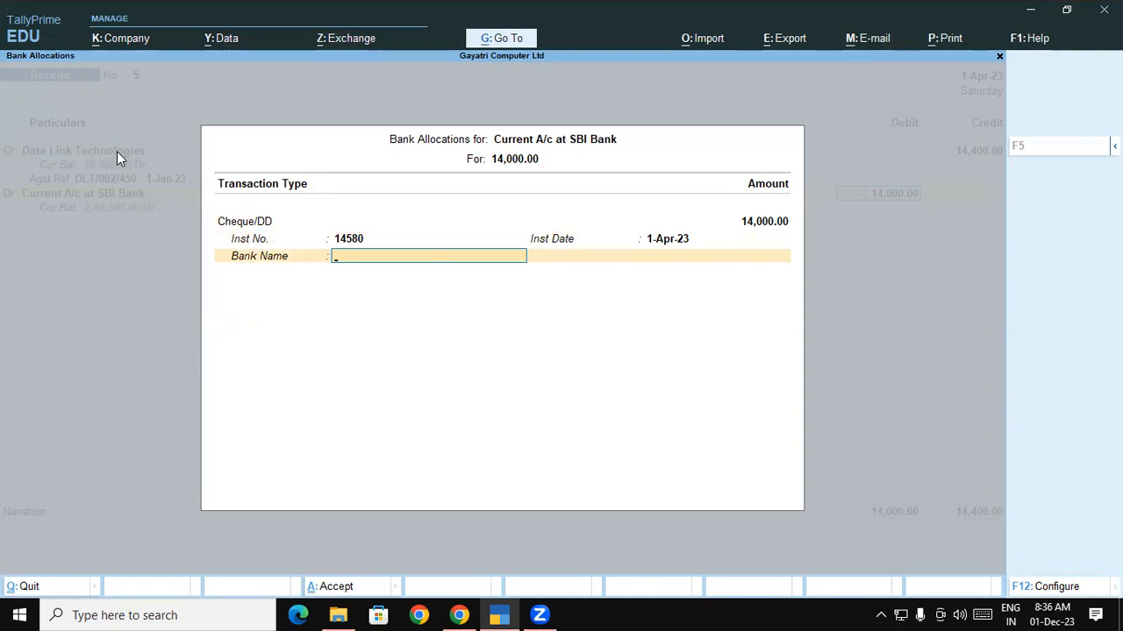
# Step: Specify HDFC Bank as the cheque's bank name and accept the bank allocation
pyautogui.press('space')
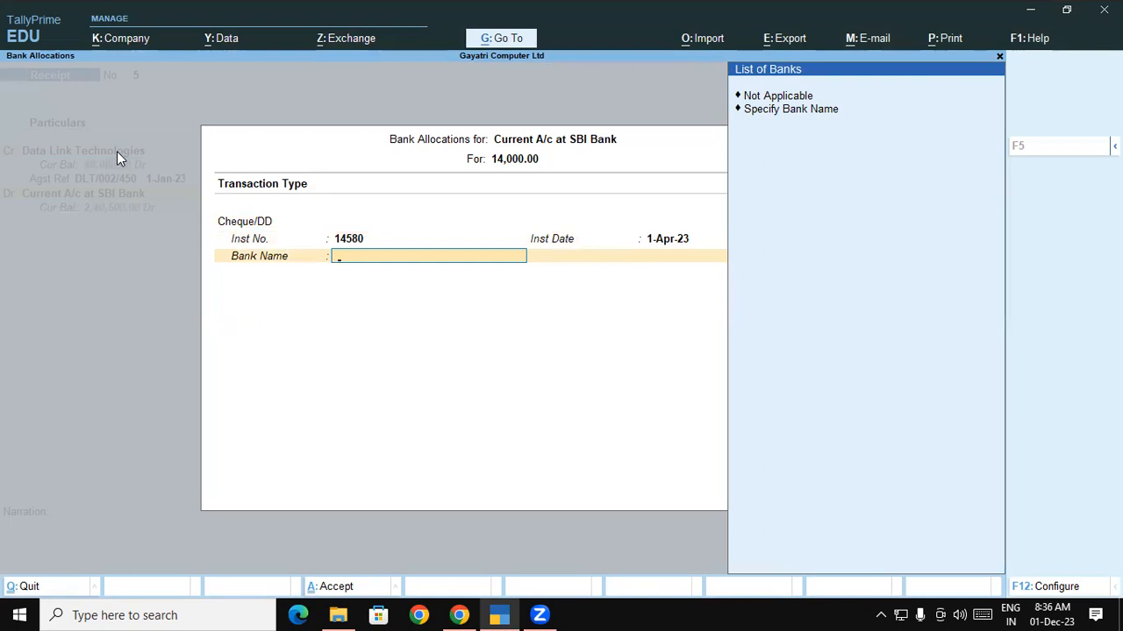
pyautogui.press('Down')
pyautogui.press('Down')
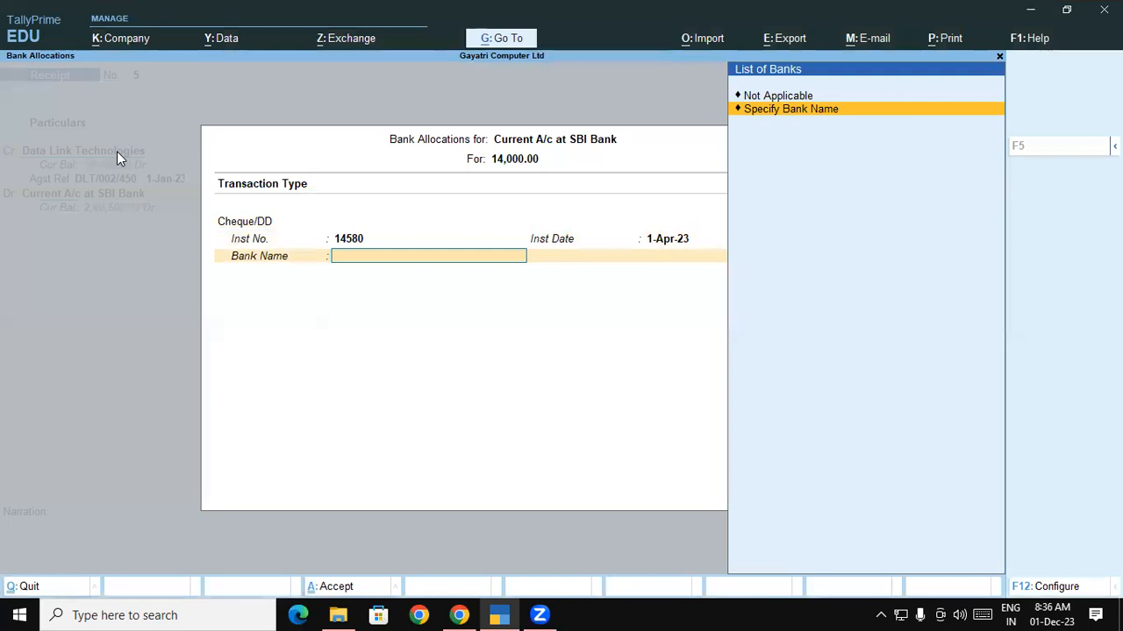
pyautogui.press('Return')
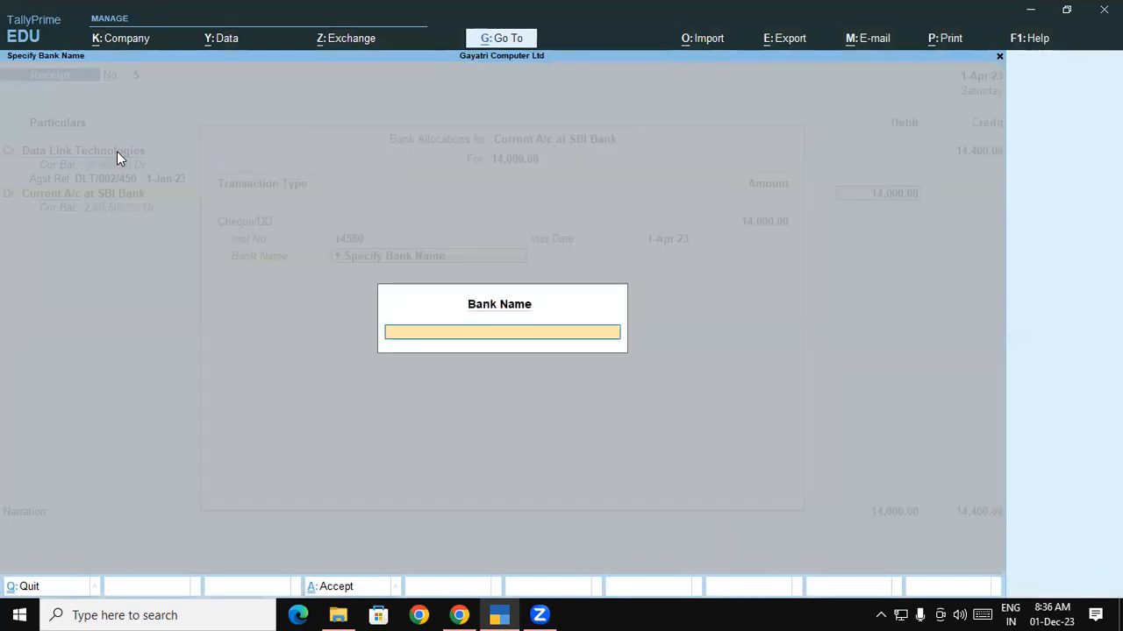
pyautogui.write('HDF')
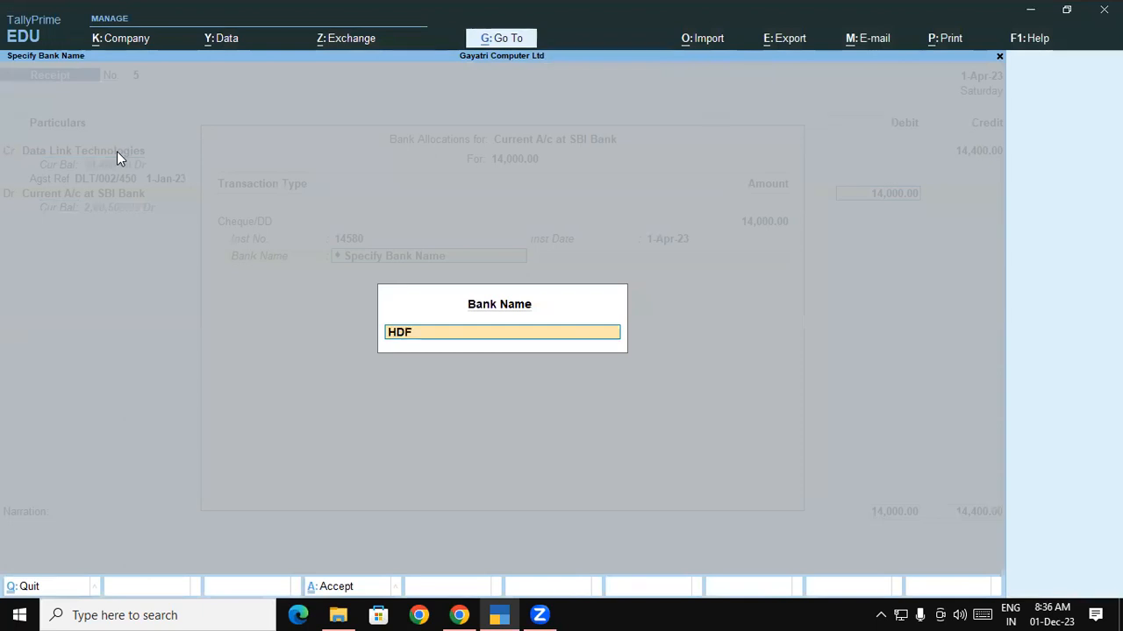
pyautogui.write('C Bank')
pyautogui.press('Return')
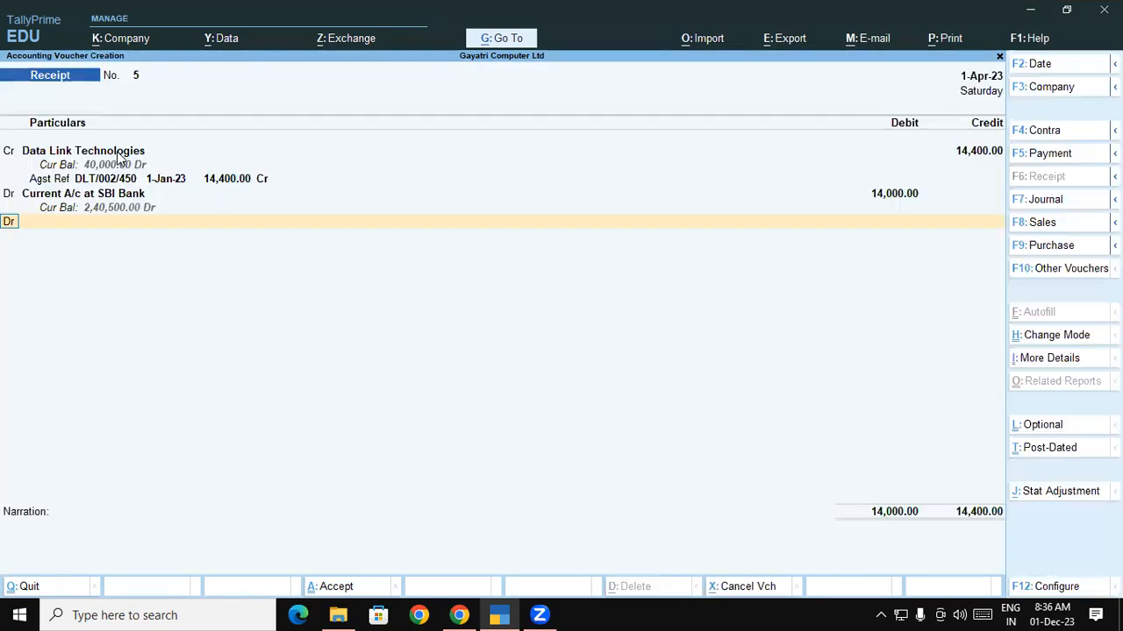
# Step: Debit Discount Allowed A/c with 400.00 and save the Data Link Technologies receipt voucher
pyautogui.press('Return')
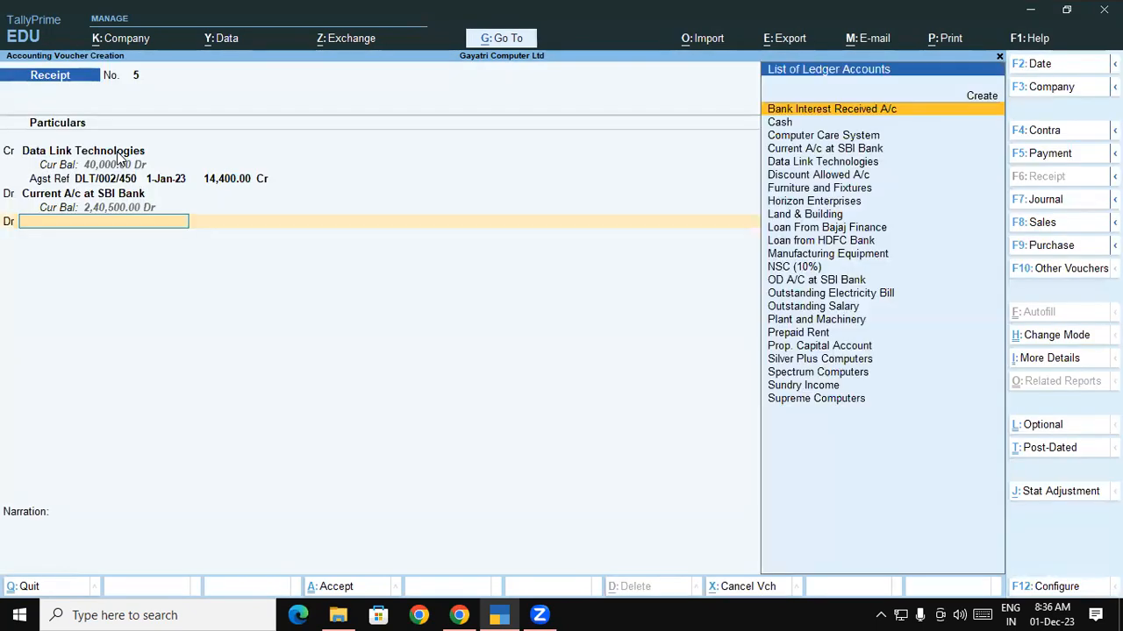
pyautogui.write('Di')
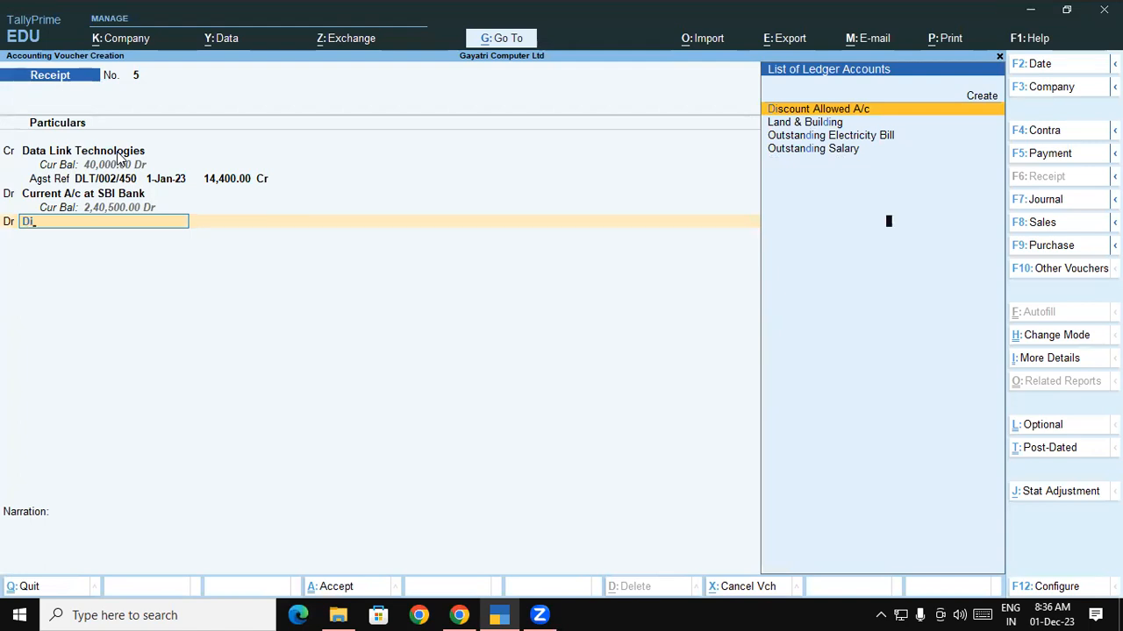
pyautogui.press('Return')
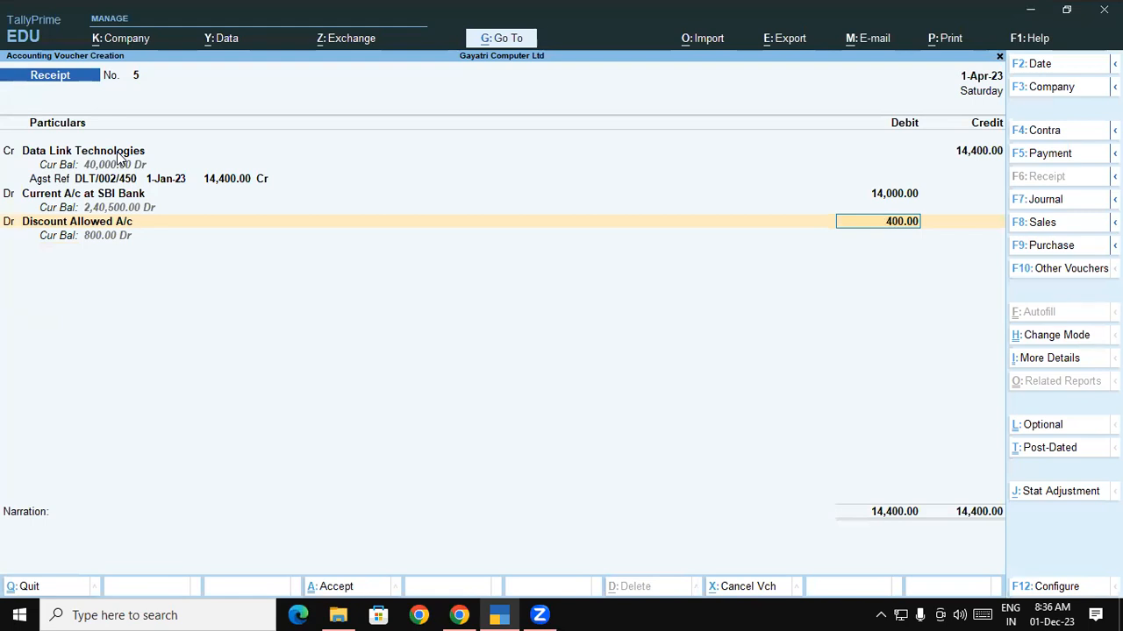
pyautogui.hotkey('ctrl', 'a')
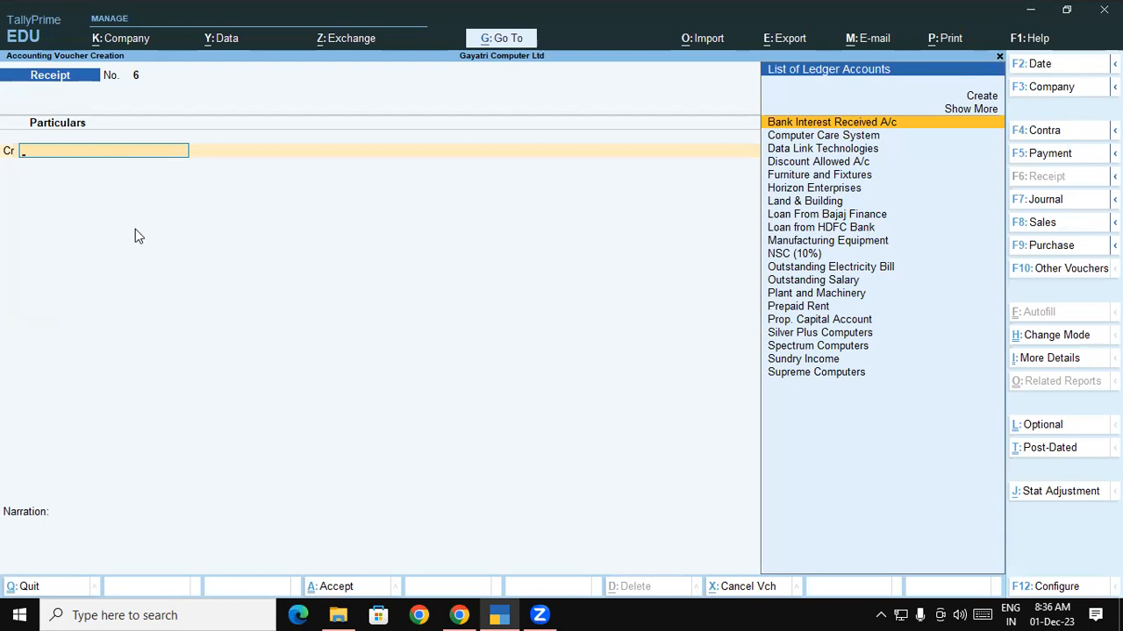
# Step: Switch to the PDF and review transaction 6 for its date, amount, party, bill number, cheque details and deposit account
pyautogui.click(459, 614)
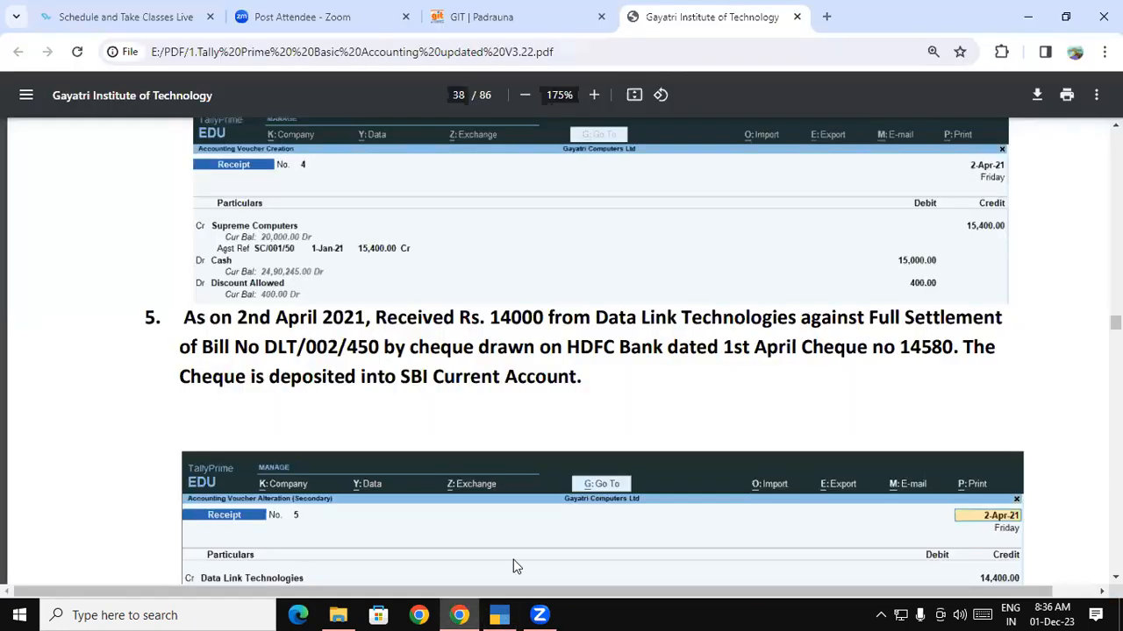
pyautogui.scroll(-6, 211, 237)
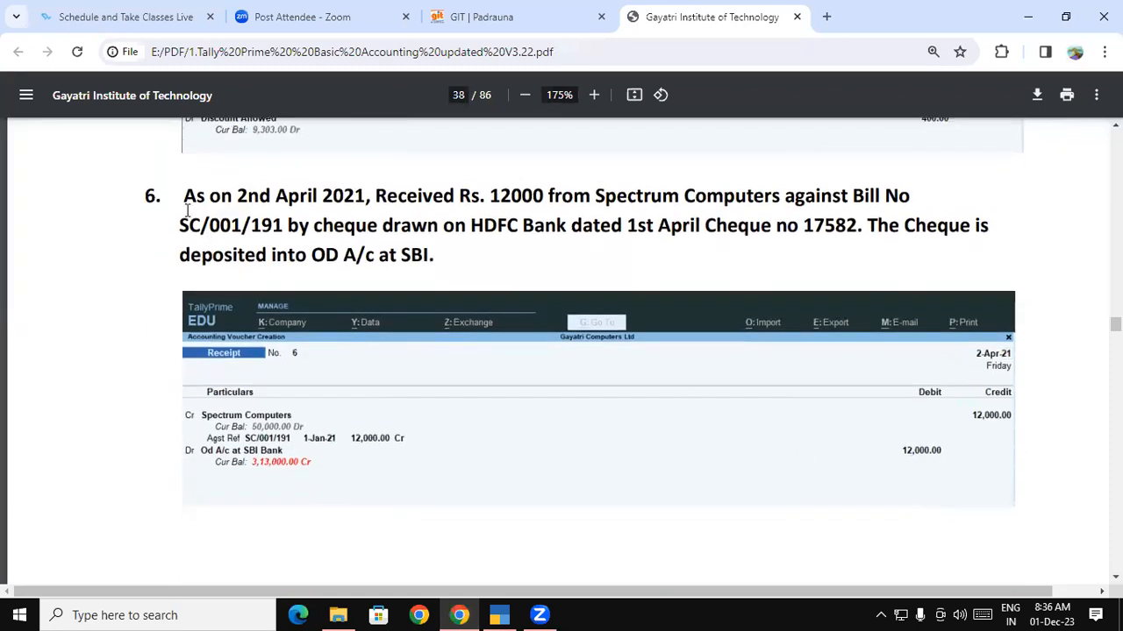
pyautogui.moveTo(185, 194); pyautogui.dragTo(765, 195)
pyautogui.click(798, 198)
pyautogui.moveTo(278, 226); pyautogui.dragTo(620, 231)
pyautogui.click(649, 228)
pyautogui.moveTo(900, 234); pyautogui.dragTo(948, 232)
pyautogui.moveTo(181, 255); pyautogui.dragTo(443, 259)
pyautogui.click(419, 256)
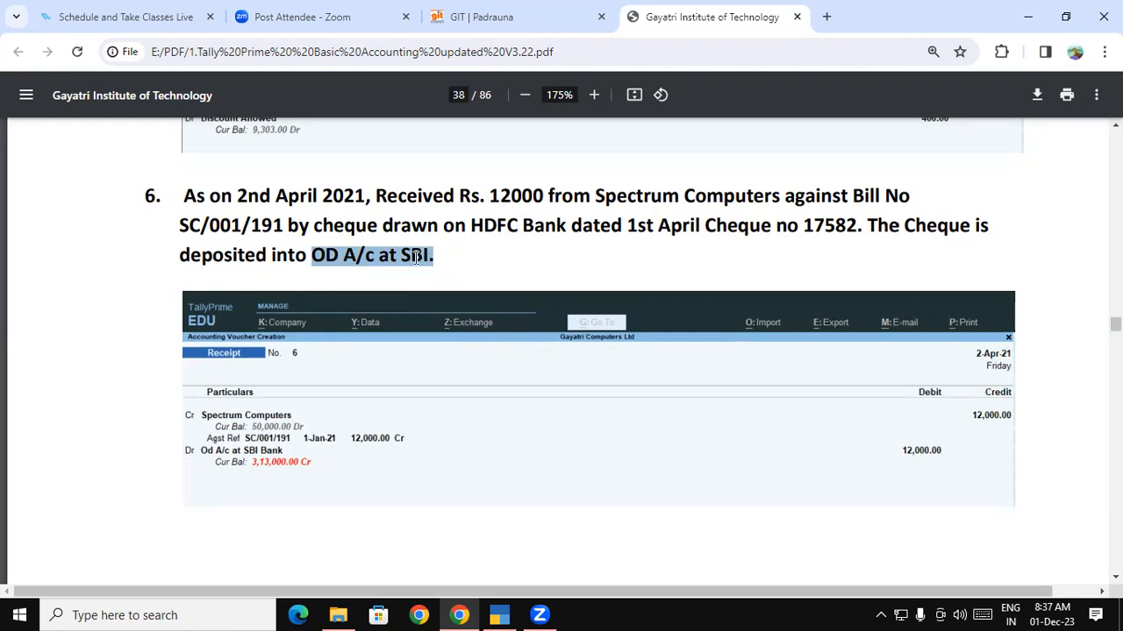
# Step: Switch back to TallyPrime and credit Spectrum Computers with 12,000.00 against the pending bill SC/001/191
pyautogui.click(416, 256)
pyautogui.moveTo(400, 255); pyautogui.dragTo(367, 256)
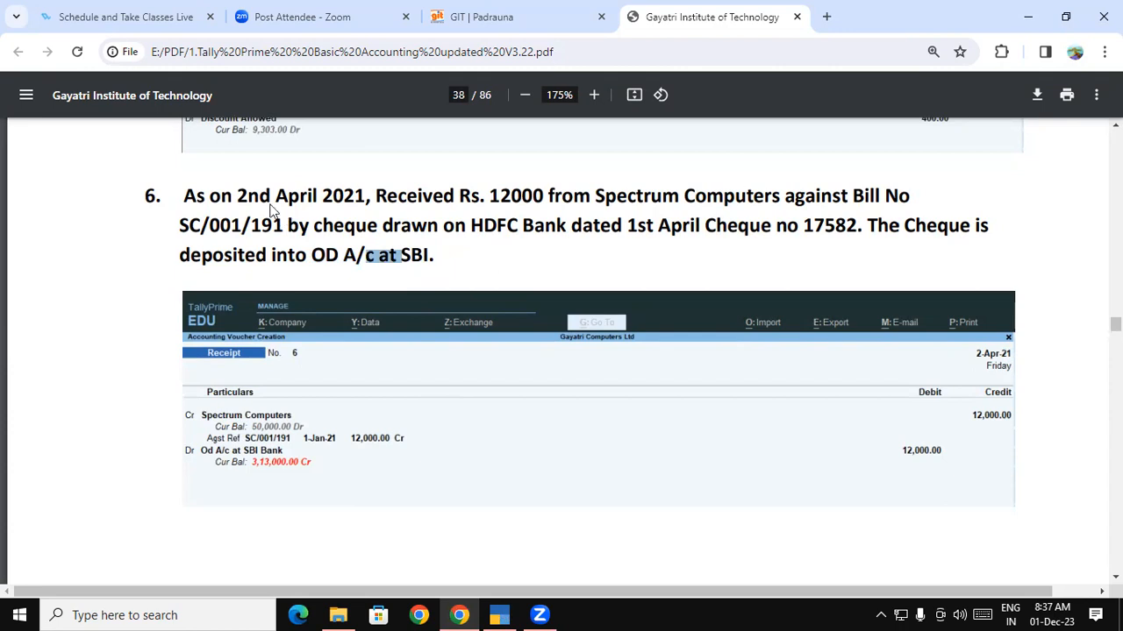
pyautogui.hotkey('alt', 'Tab')
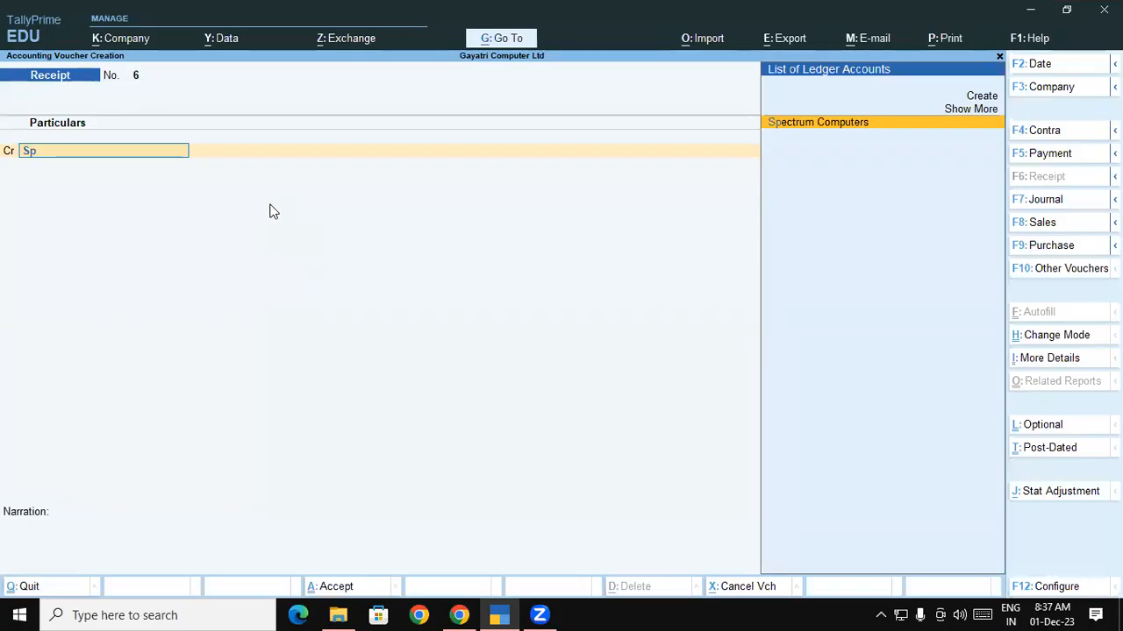
pyautogui.press('Return')
pyautogui.press('Return')
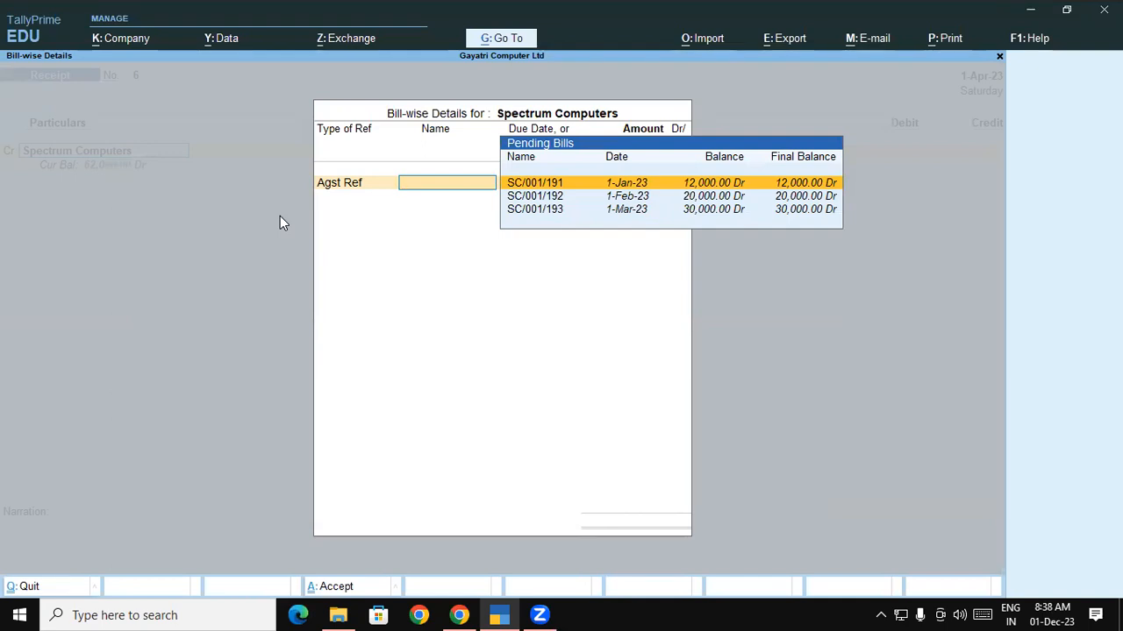
pyautogui.press('Return')
pyautogui.press('Return')
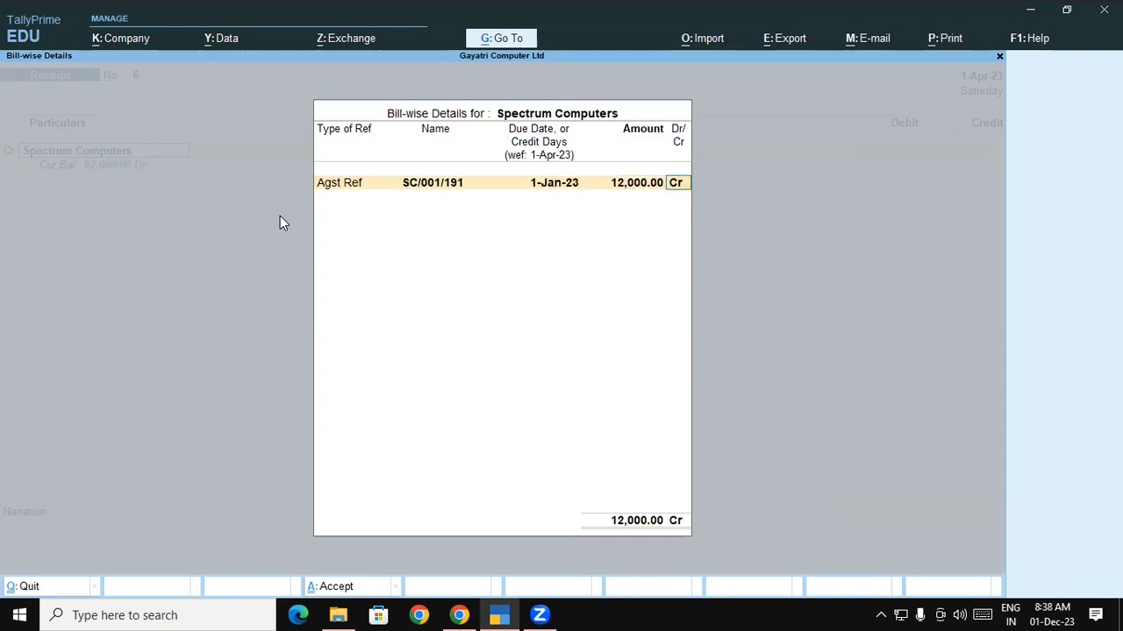
pyautogui.press('Return')
pyautogui.press('Return')
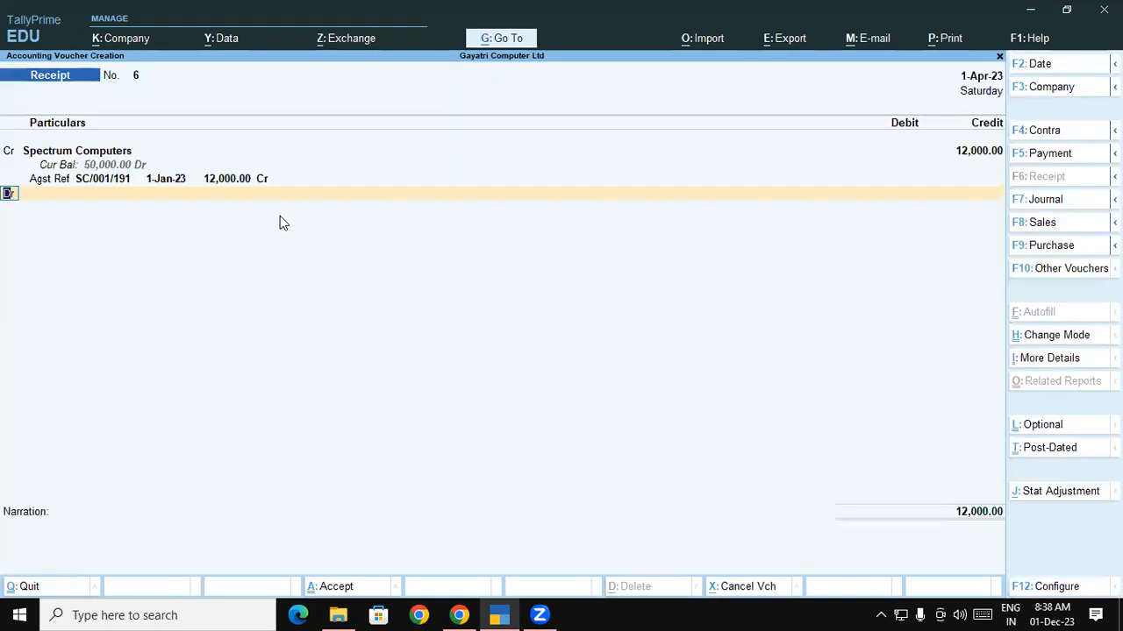
# Step: Debit OD A/C at SBI Bank with 12,000.00 in the Spectrum Computers receipt voucher
pyautogui.press('Return')
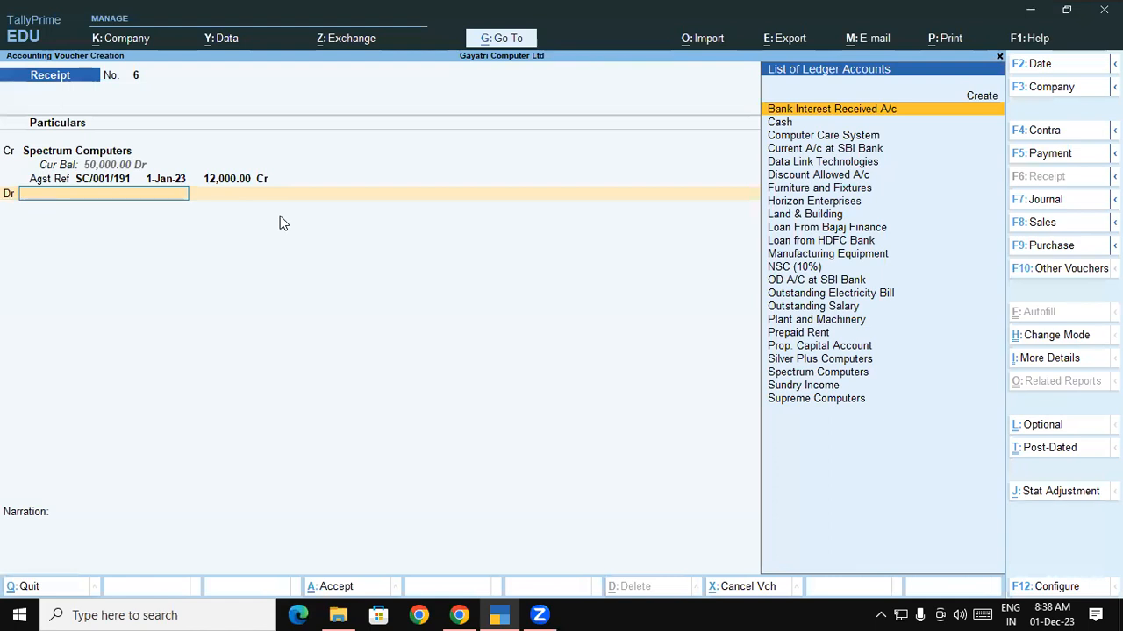
pyautogui.write('Od')
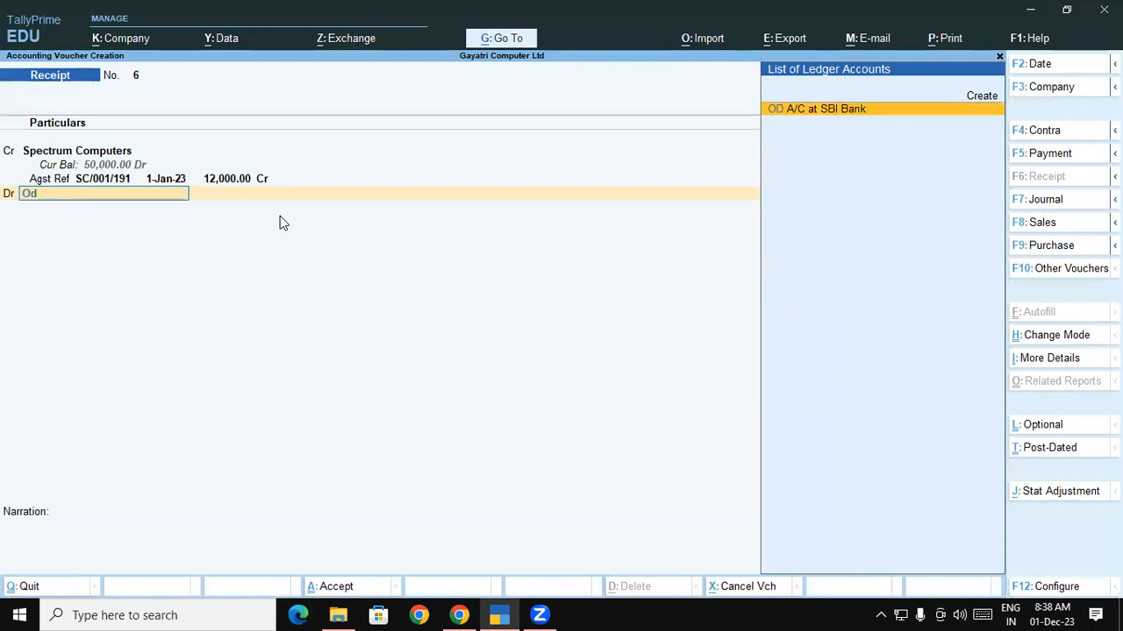
pyautogui.press('Return')
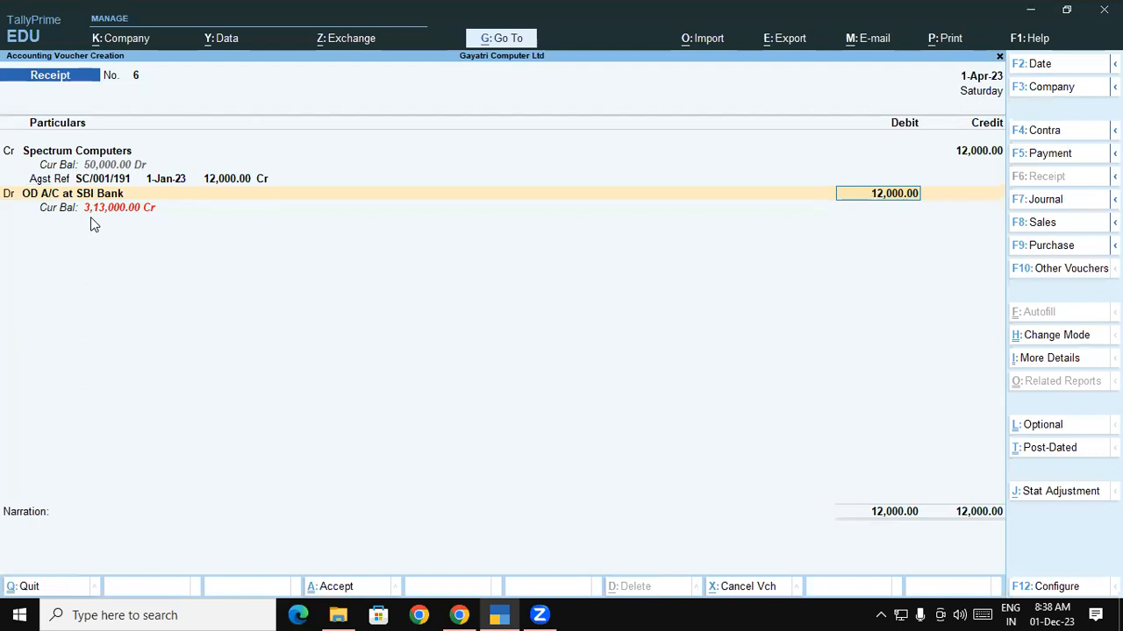
# Step: Open the OD A/C at SBI Bank ledger from the voucher, check its opening balance and return to the receipt
pyautogui.press('BackSpace')
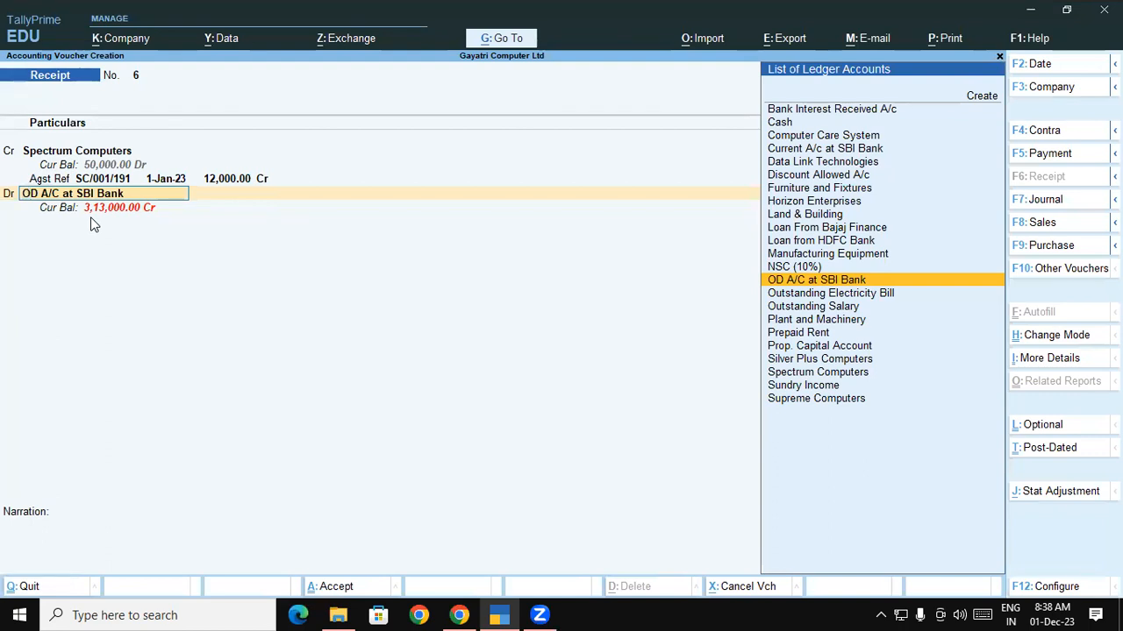
pyautogui.press('ctrl')
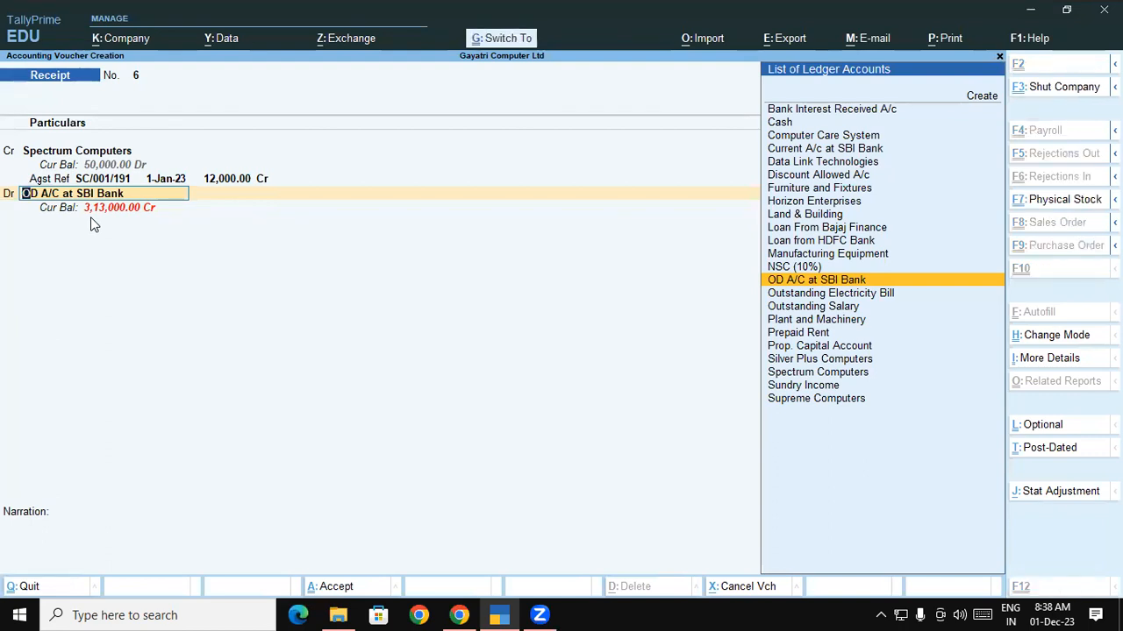
pyautogui.hotkey('ctrl', 'Return')
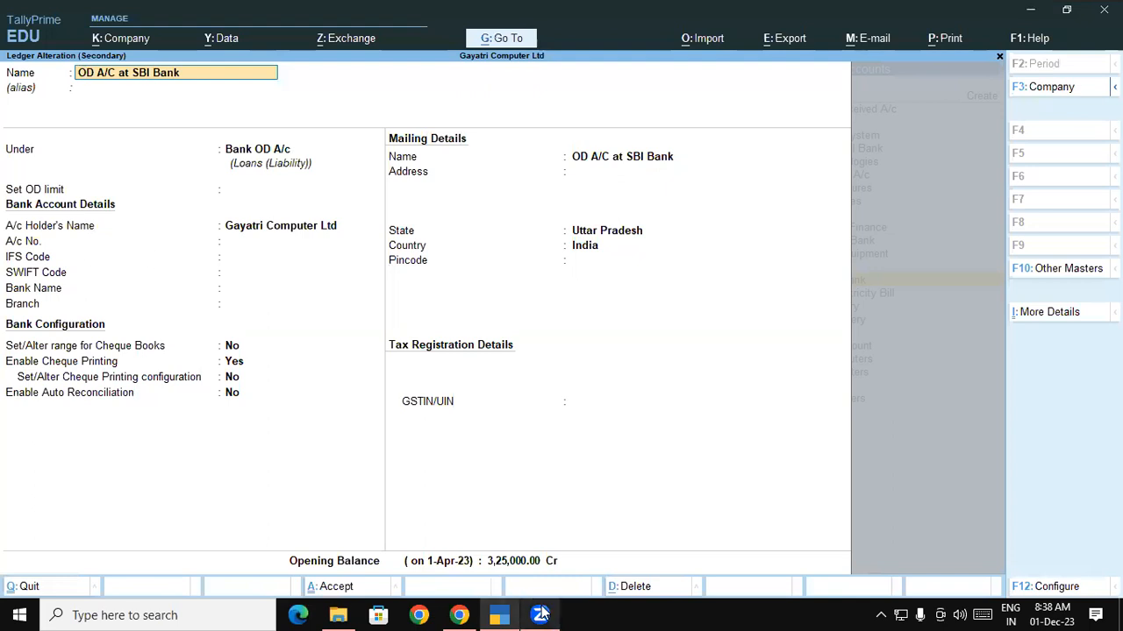
pyautogui.click(513, 566)
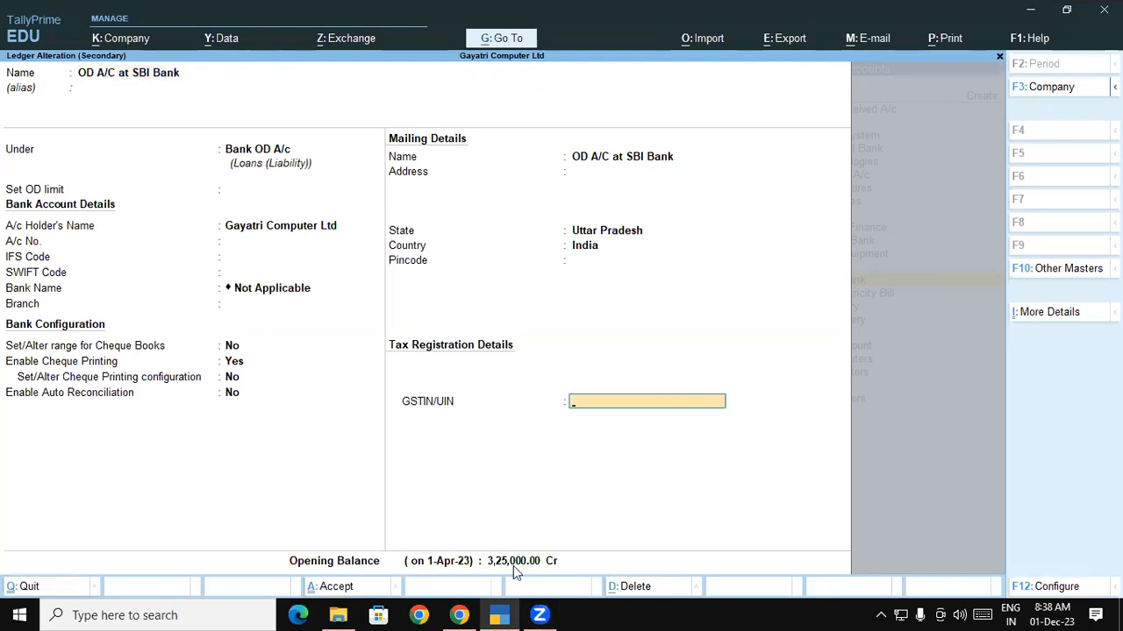
pyautogui.hotkey('ctrl', 'a')
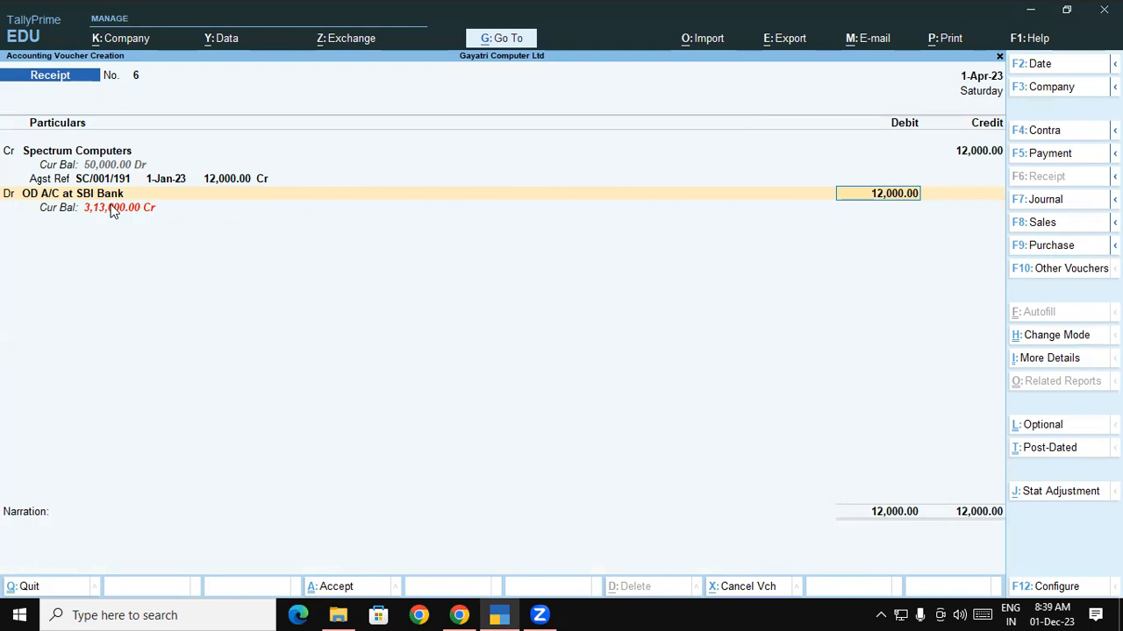
# Step: Enter the bank allocation as Cheque/DD for 12,000.00 with instrument number 17582 and instrument date 1-Apr-23, checking the cheque number in the PDF
pyautogui.press('Return')
pyautogui.press('Return')
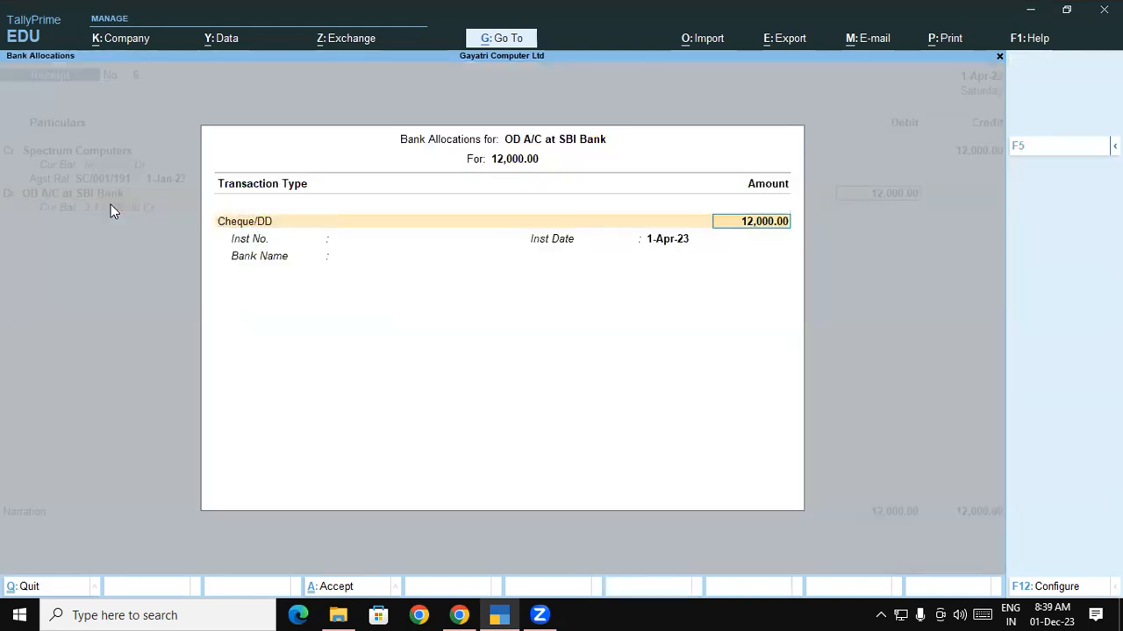
pyautogui.press('Return')
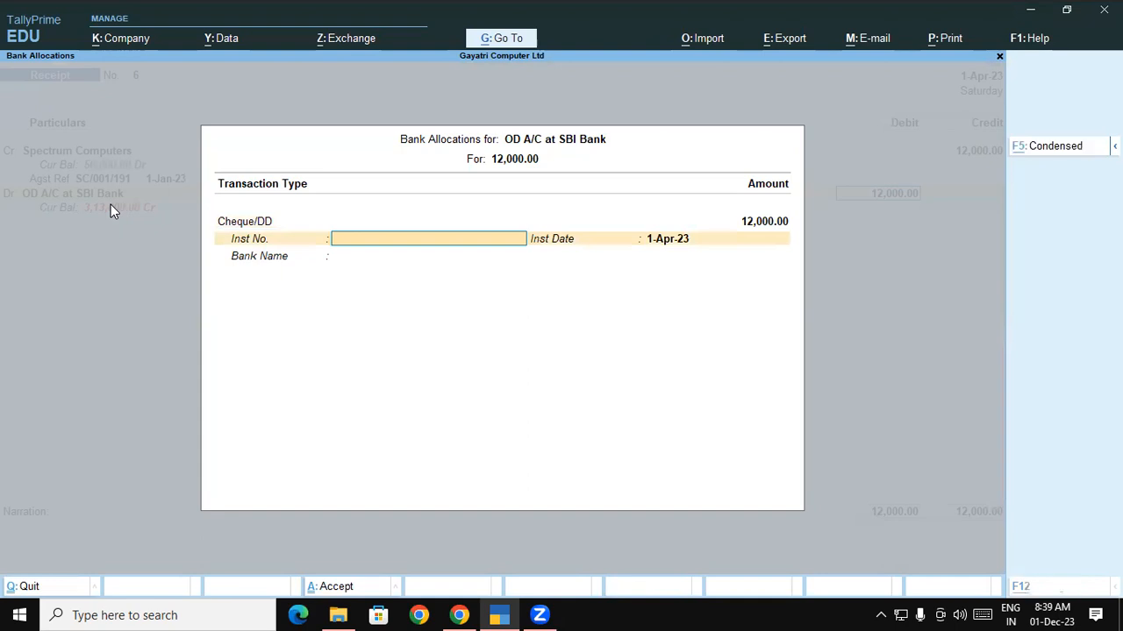
pyautogui.hotkey('alt', 'Tab')
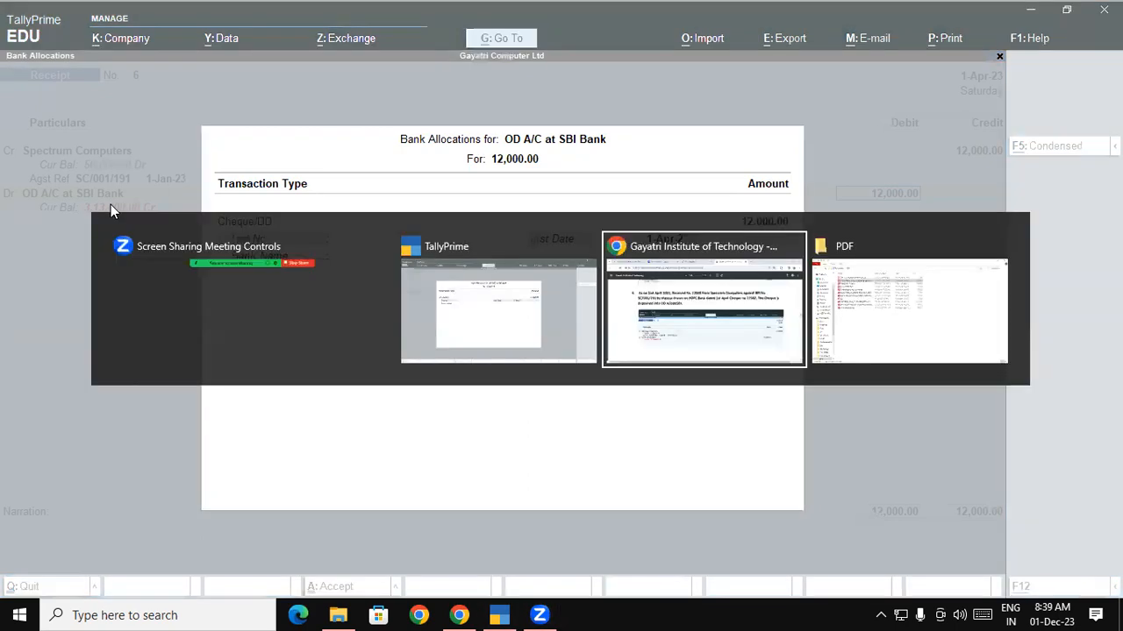
pyautogui.hotkey('alt', 'Tab')
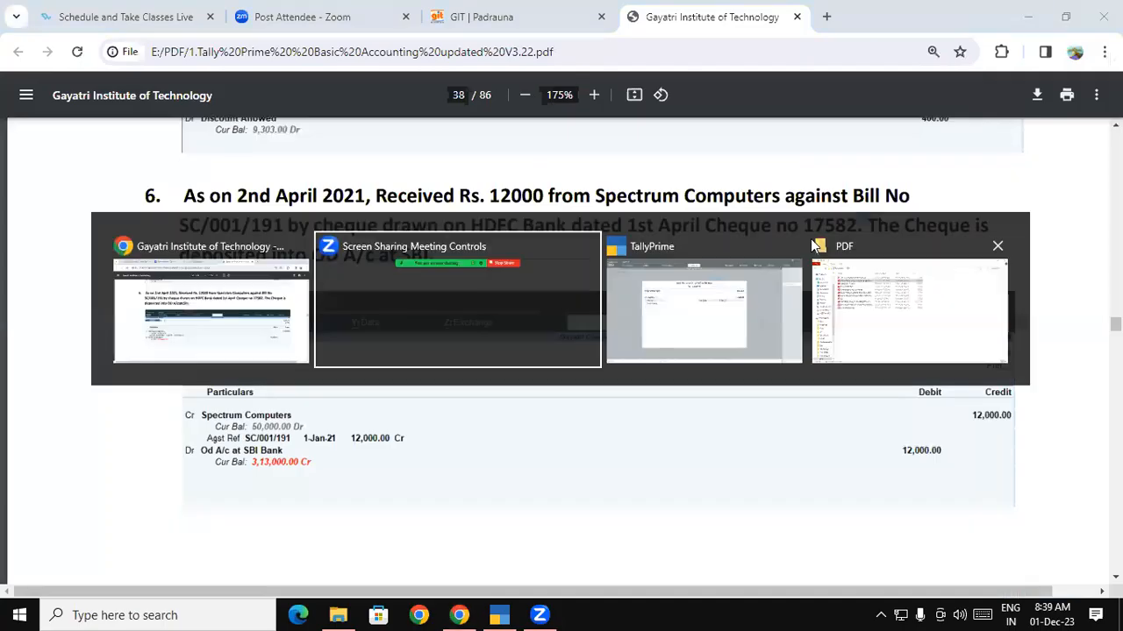
pyautogui.write('1')
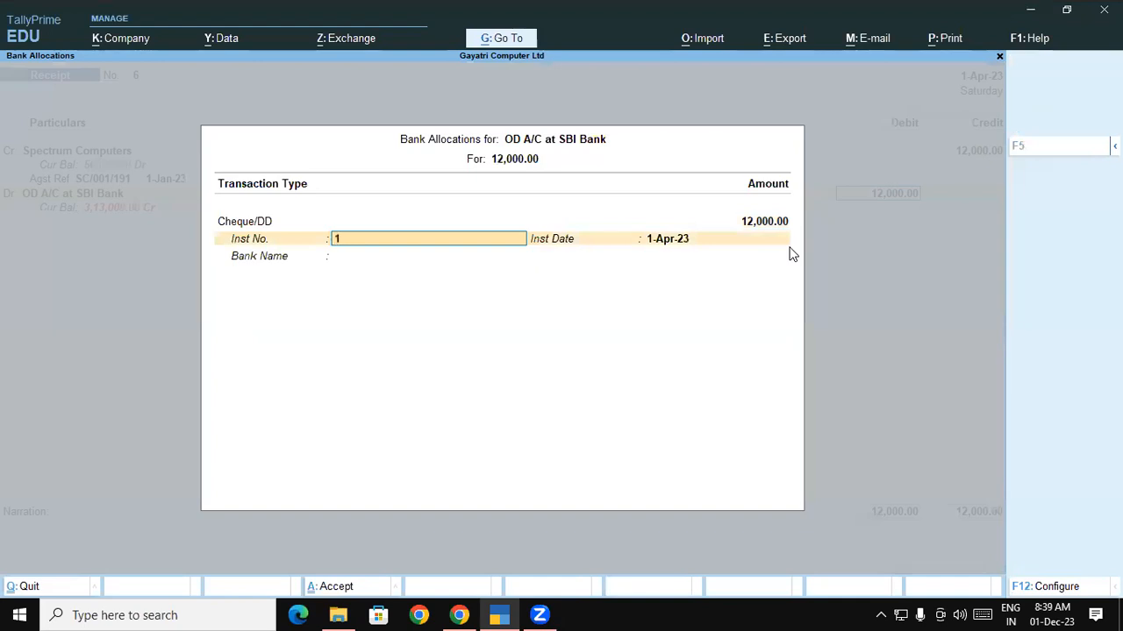
pyautogui.press('Return')
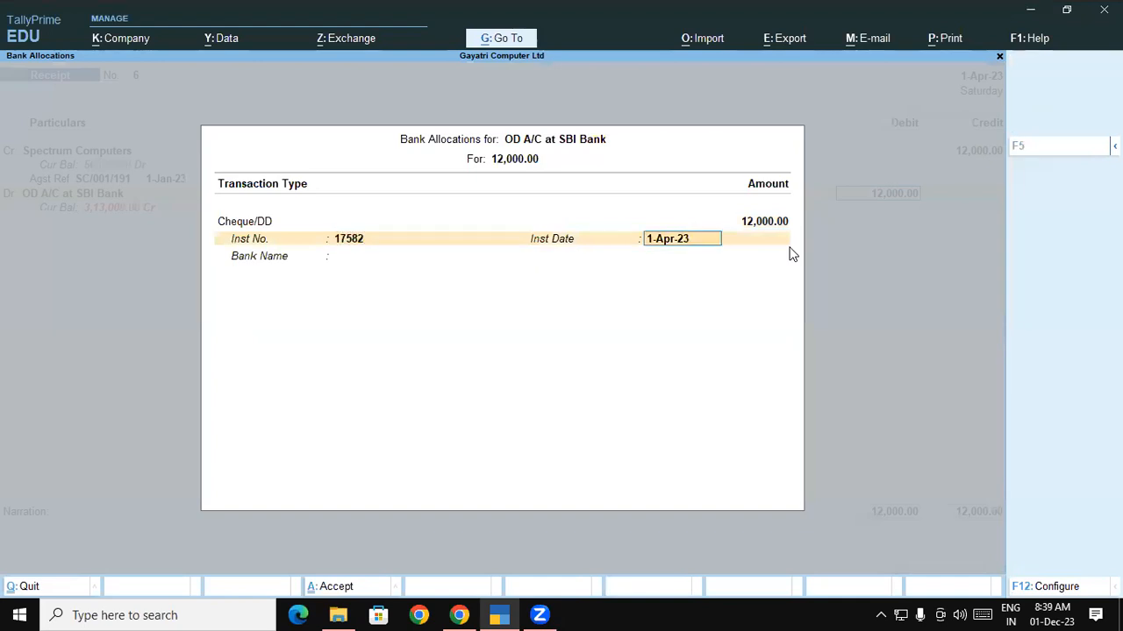
pyautogui.press('Return')
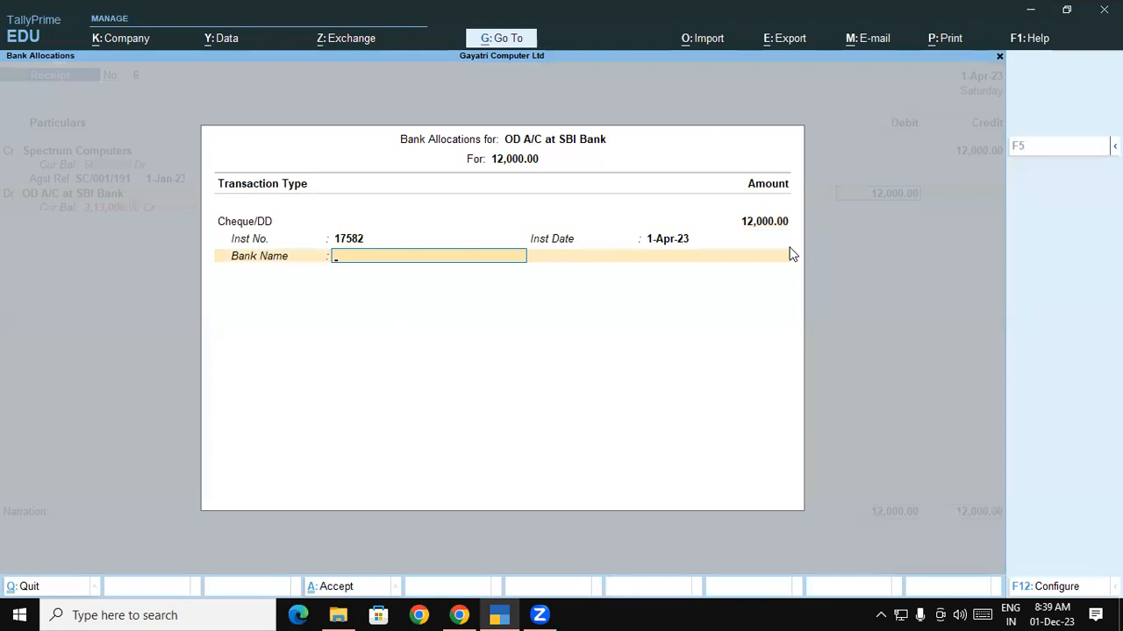
# Step: Specify HDFC Bank as the cheque's bank name and save the Spectrum Computers receipt voucher
pyautogui.press('Down')
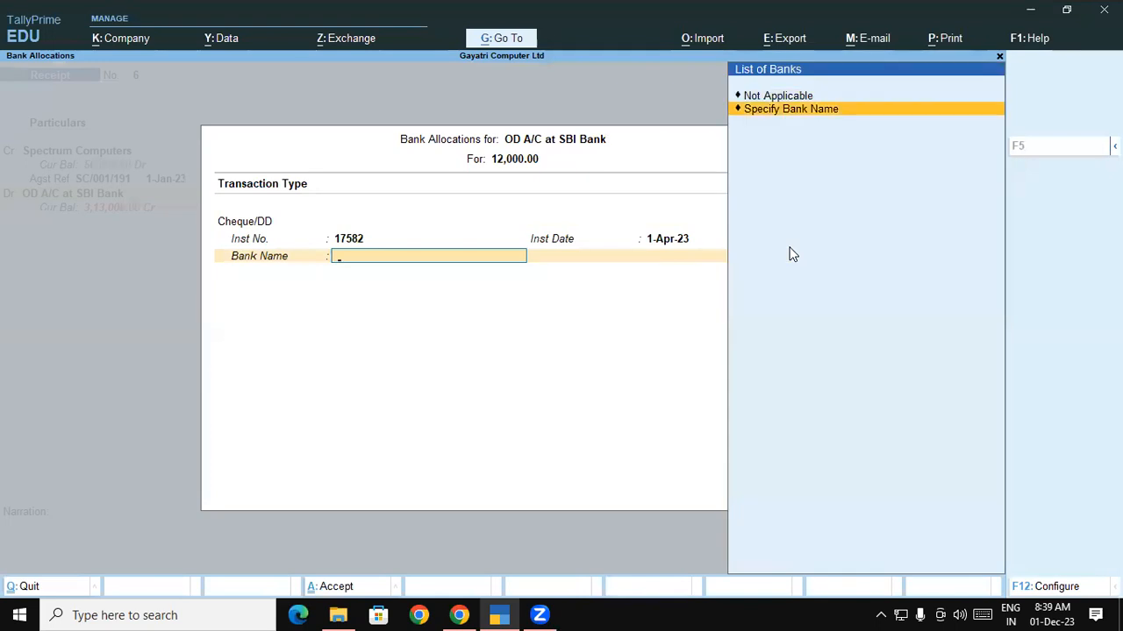
pyautogui.press('Return')
pyautogui.write('HD')
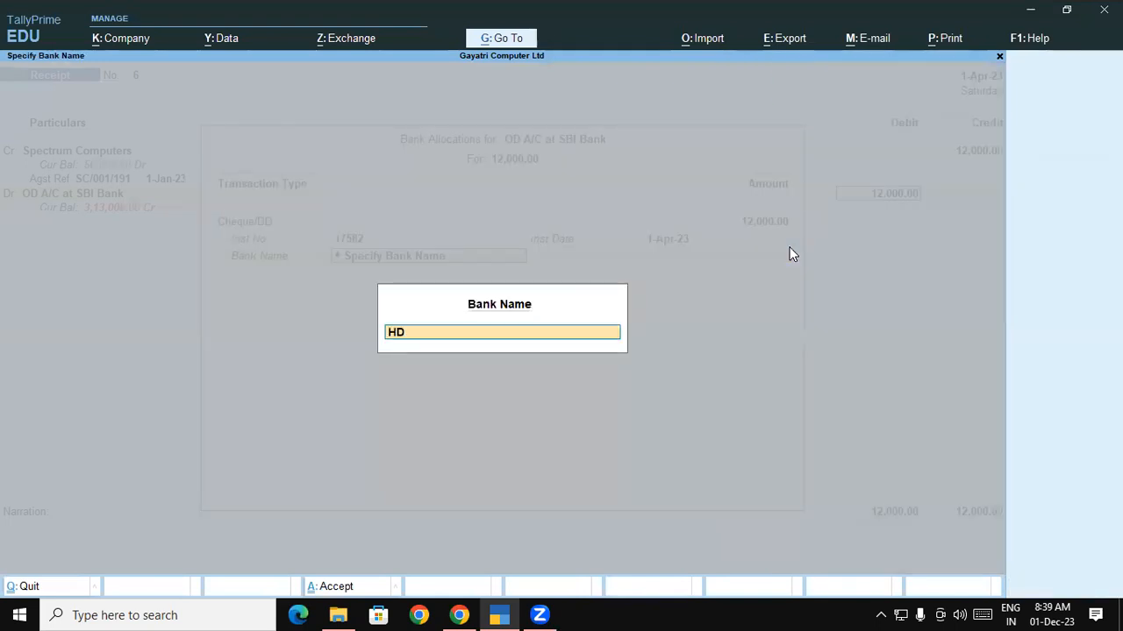
pyautogui.write('FC Bank')
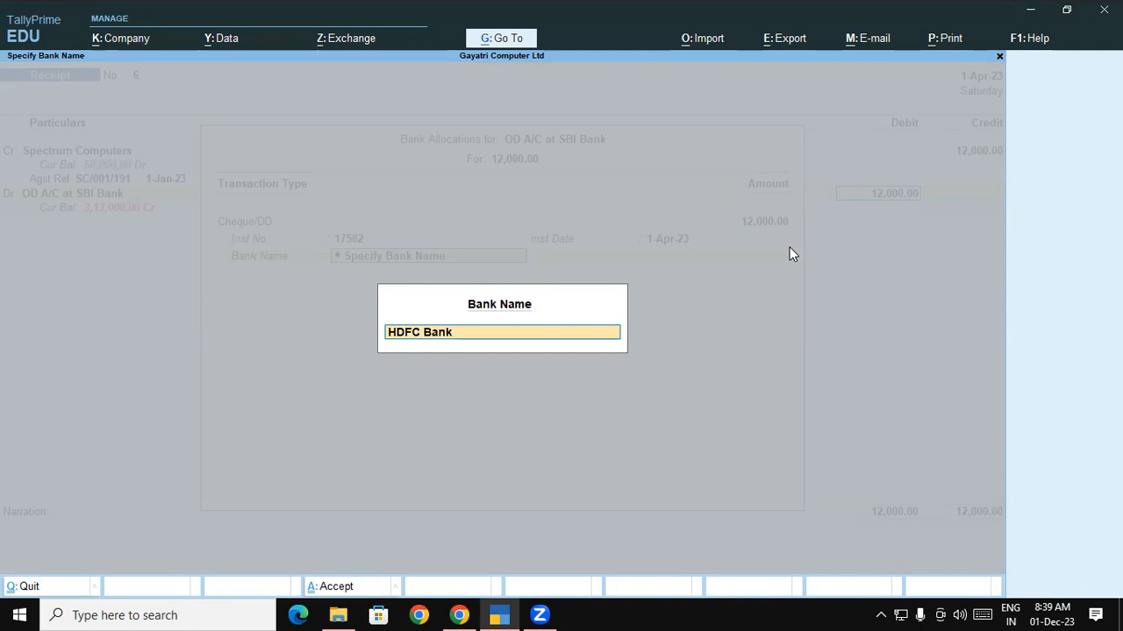
pyautogui.press('Return')
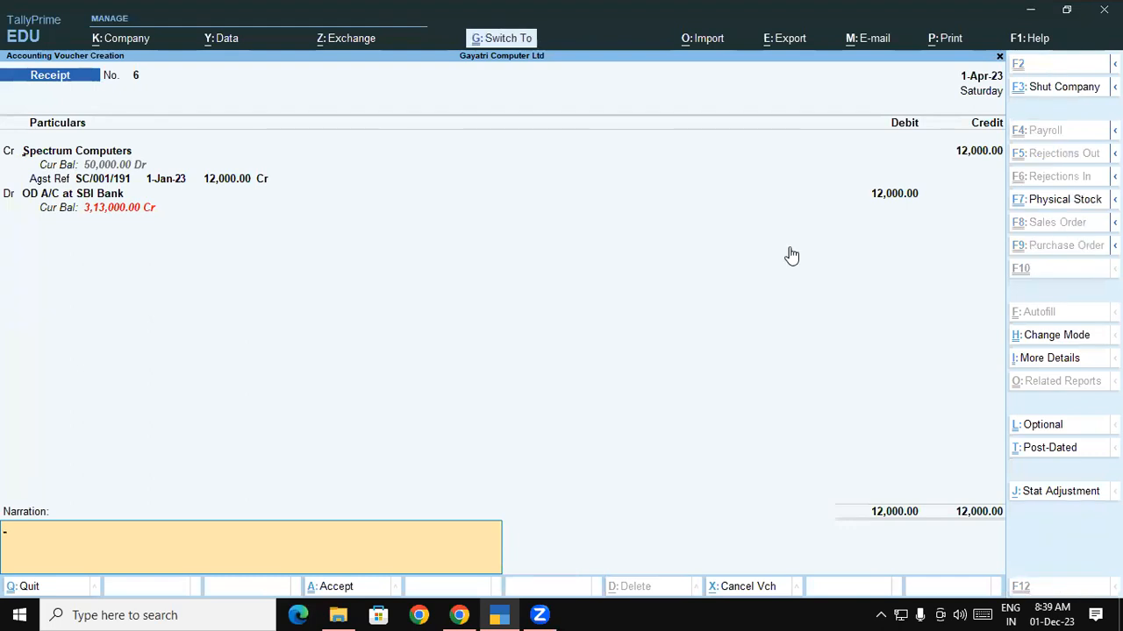
pyautogui.press('Return')
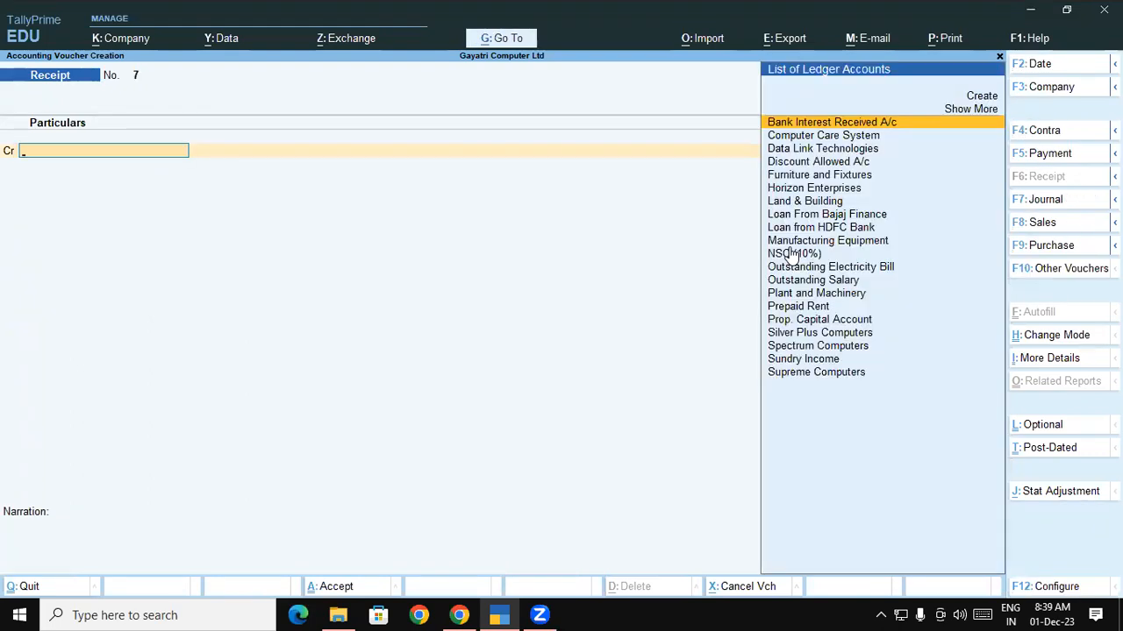
# Step: Switch to the PDF and review transaction 4 for its party, bill number, amount and payment mode
pyautogui.click(459, 614)
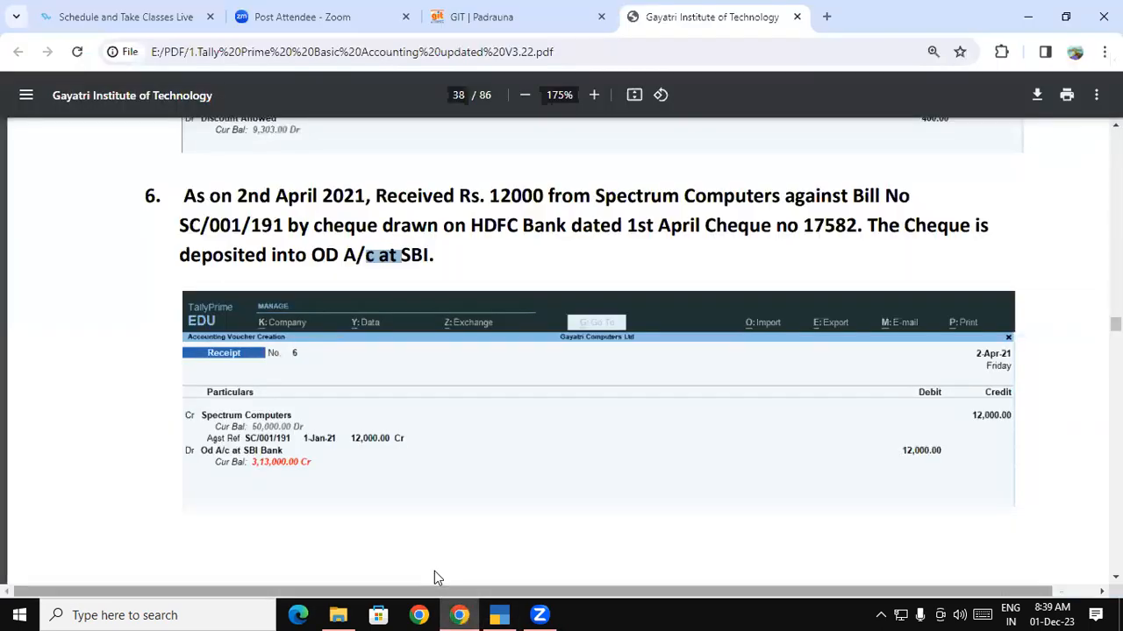
pyautogui.scroll(-1, 413, 394)
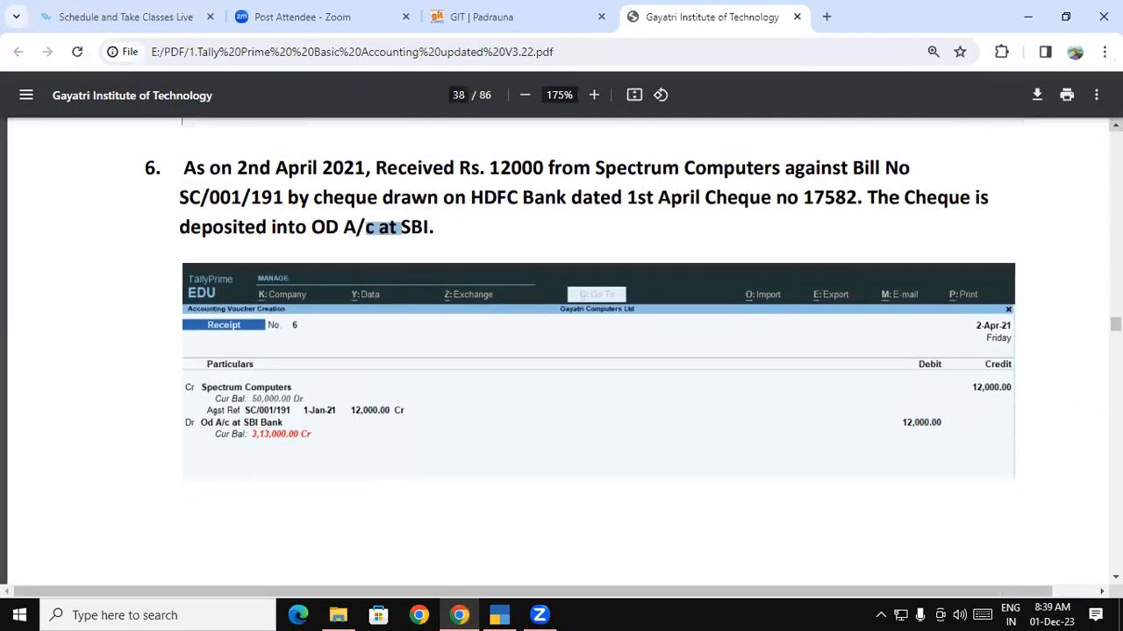
pyautogui.scroll(10, 561, 351)
pyautogui.scroll(8, 617, 313)
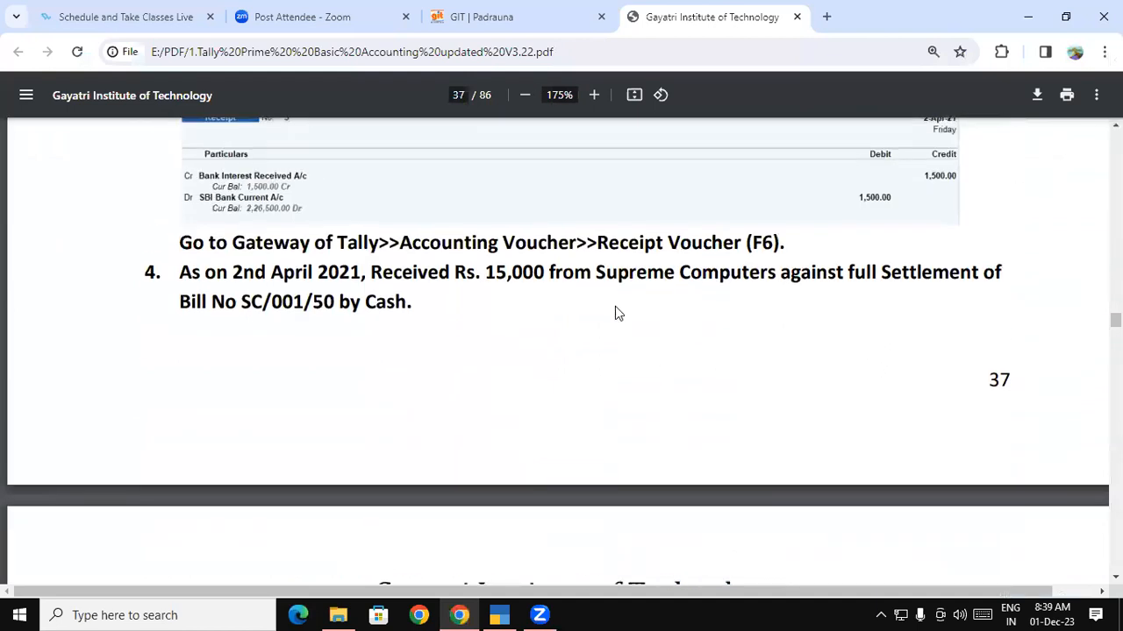
pyautogui.moveTo(605, 275); pyautogui.dragTo(847, 278)
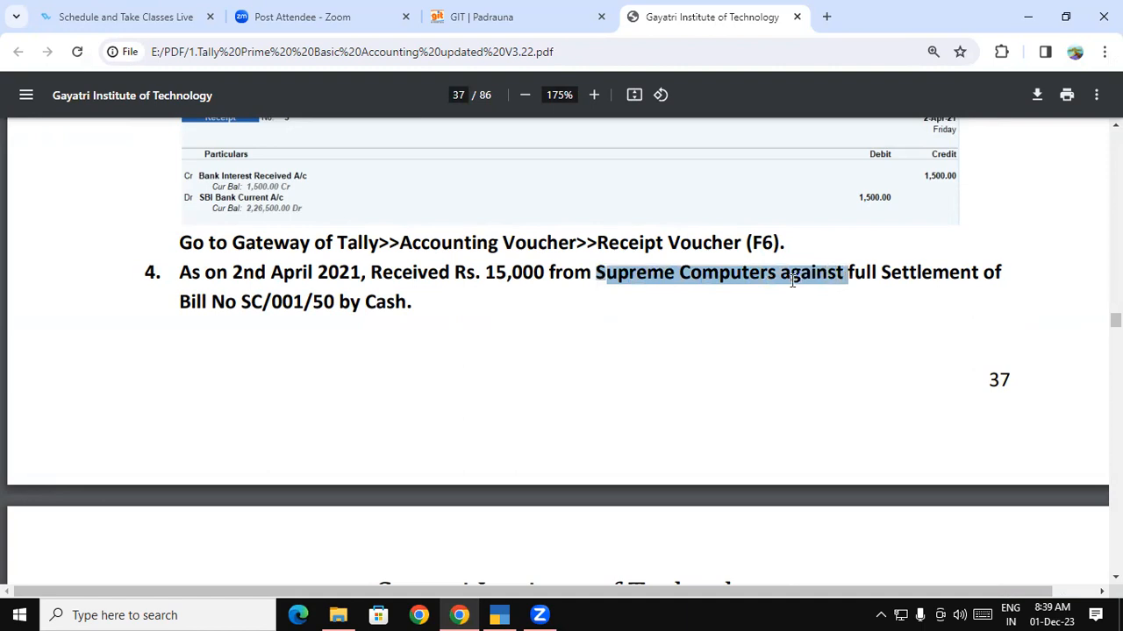
pyautogui.moveTo(226, 303); pyautogui.dragTo(334, 301)
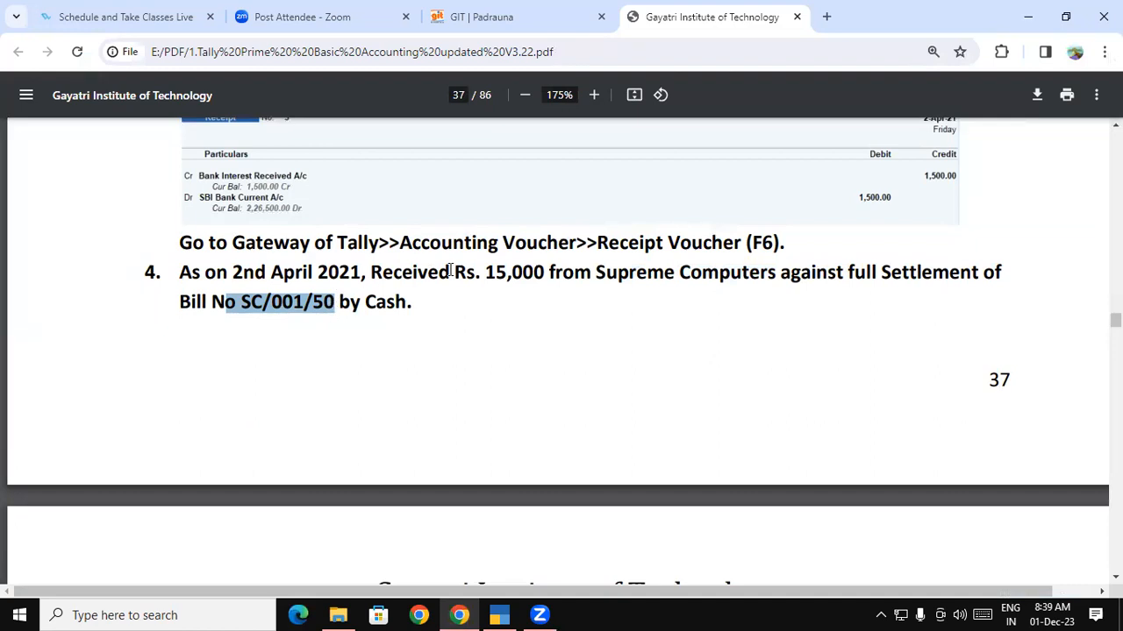
pyautogui.moveTo(486, 273); pyautogui.dragTo(539, 273)
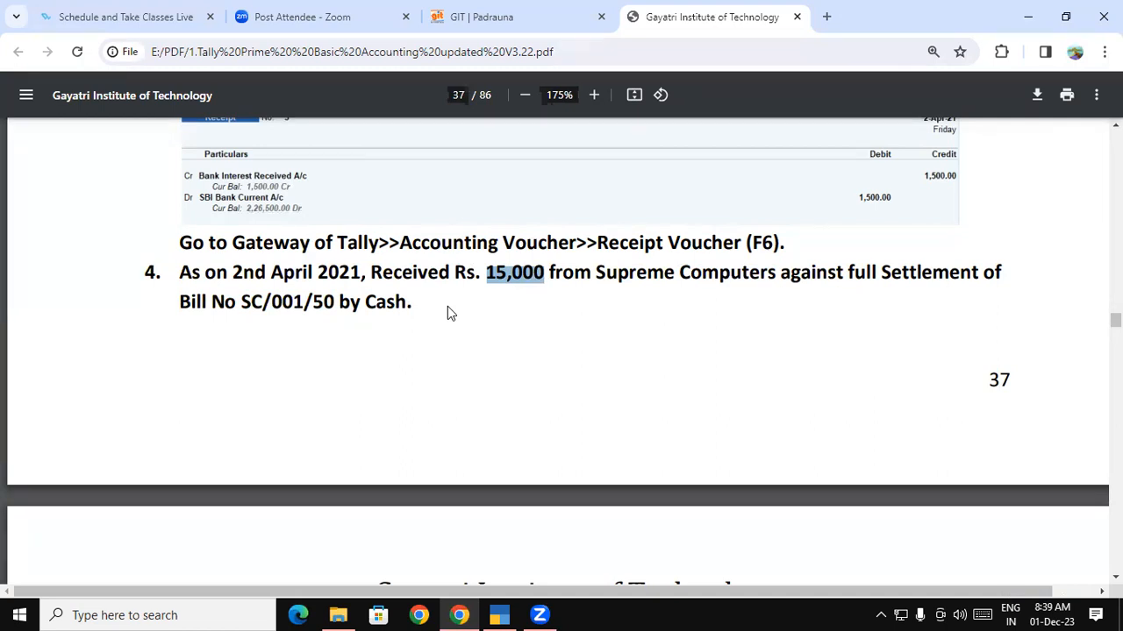
pyautogui.click(375, 298)
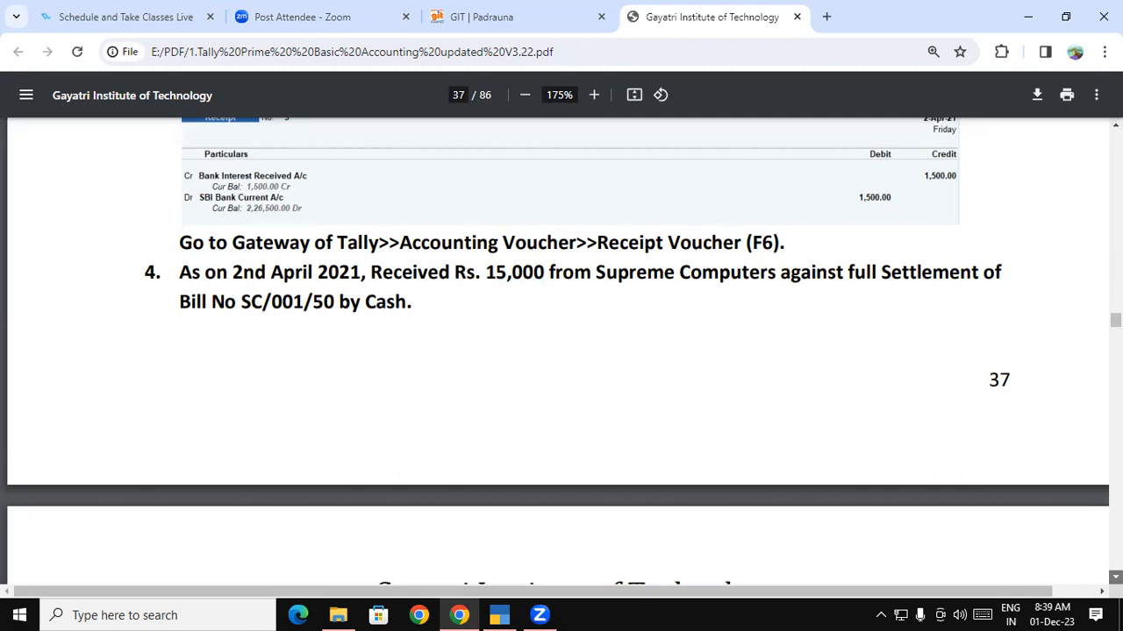
# Step: Review transaction 5's deposit account and the receipt entry of transaction 6 in the PDF
pyautogui.scroll(-5, 561, 351)
pyautogui.scroll(-5, 619, 484)
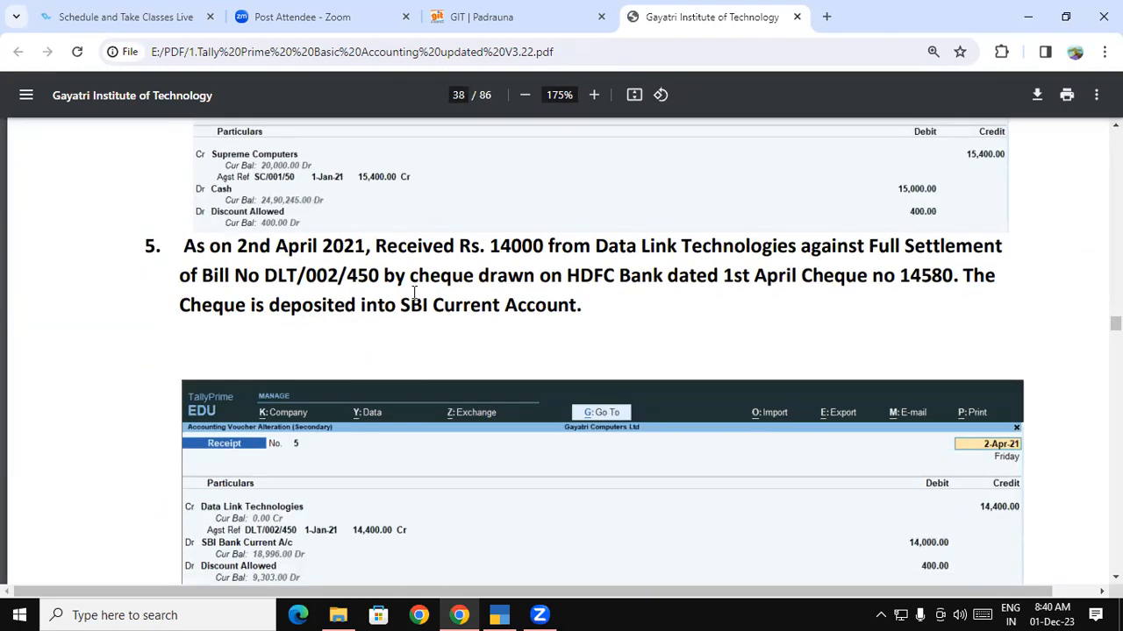
pyautogui.moveTo(402, 305); pyautogui.dragTo(575, 312)
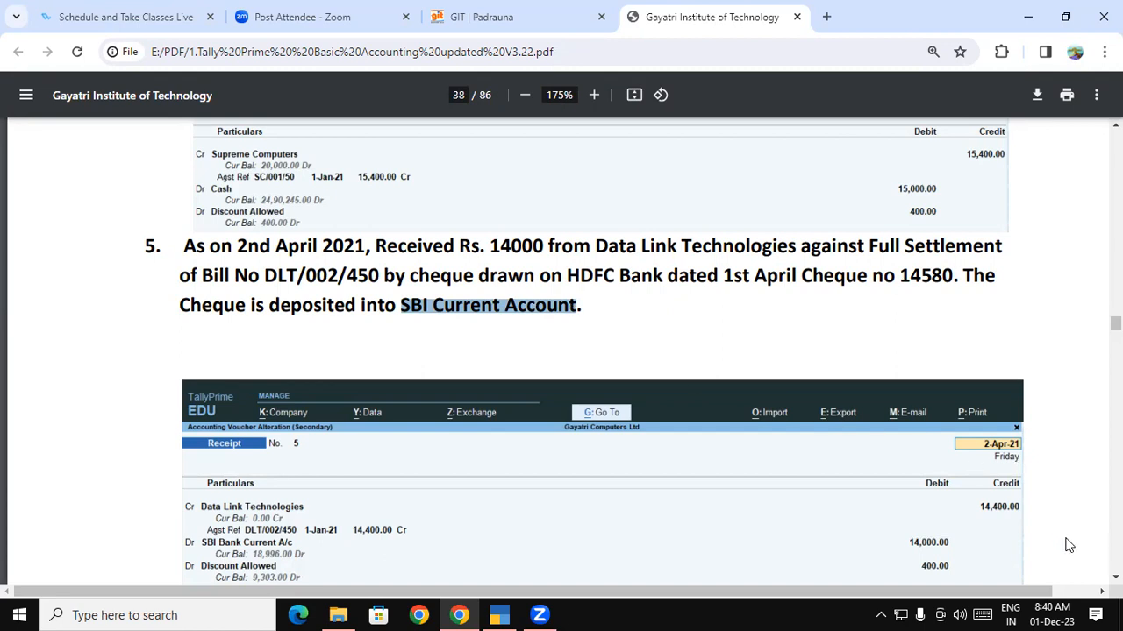
pyautogui.scroll(-5, 618, 469)
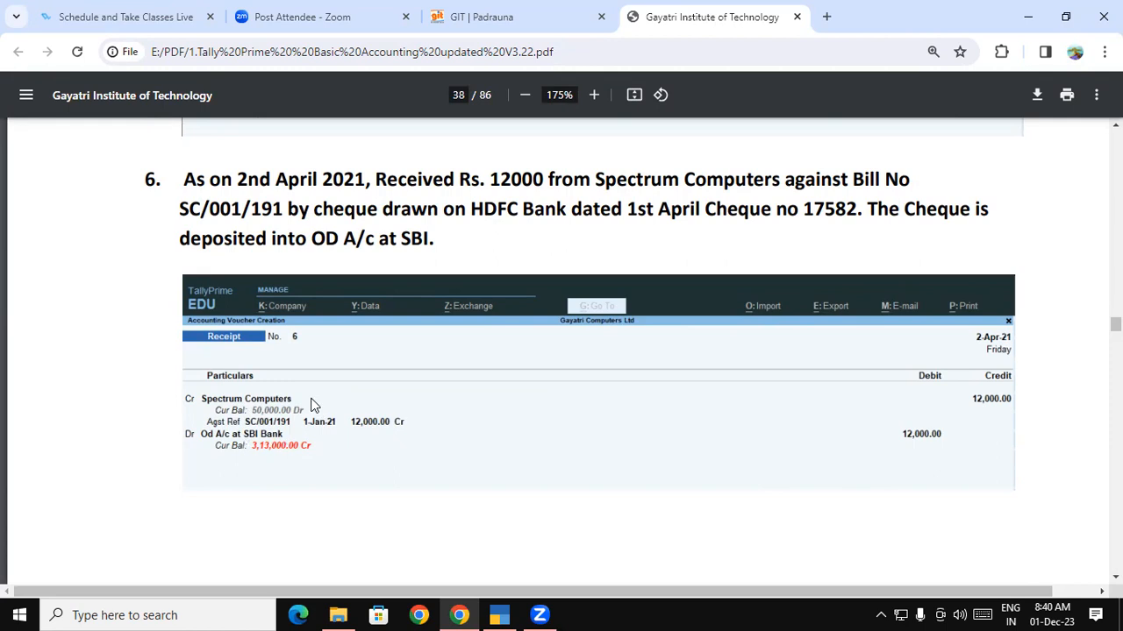
# Step: Annotate transaction 6 in the PDF, marking Spectrum Computers as Cr and the SBI OD account as Dr, and clear the marks
pyautogui.moveTo(524, 181); pyautogui.dragTo(881, 180)
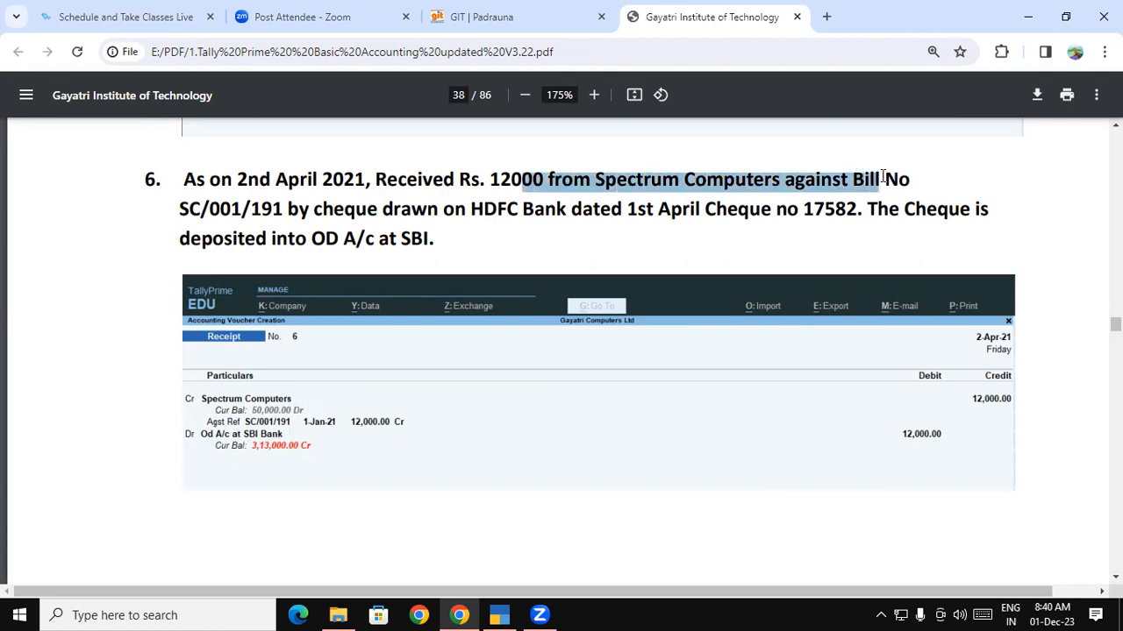
pyautogui.click(692, 59)
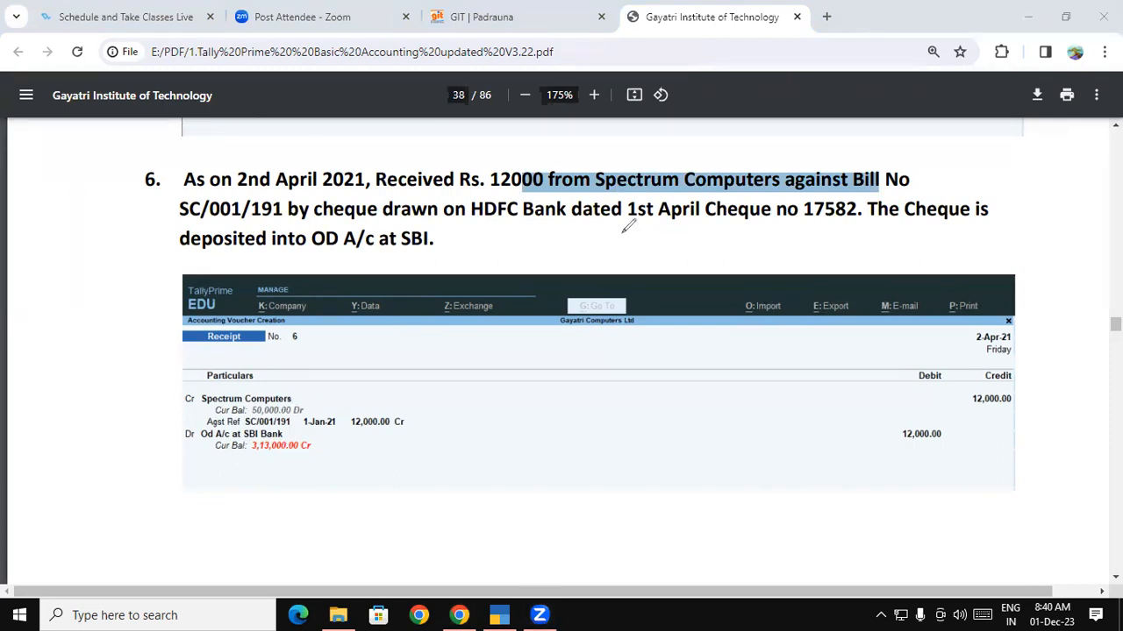
pyautogui.moveTo(601, 165); pyautogui.dragTo(745, 163)
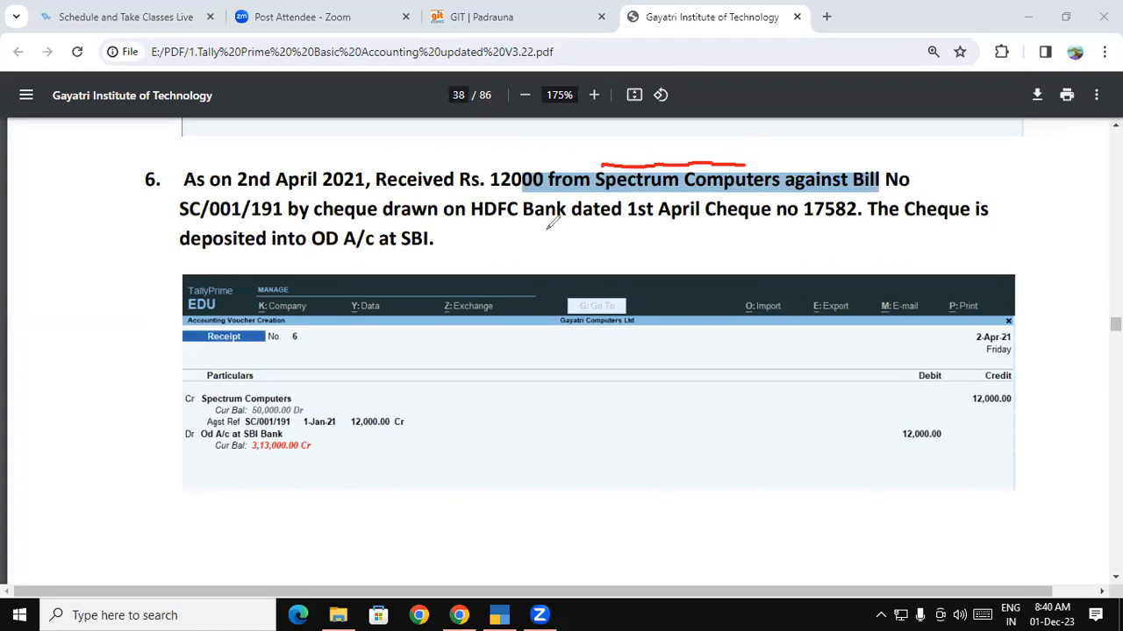
pyautogui.moveTo(327, 248); pyautogui.dragTo(425, 246)
pyautogui.moveTo(675, 169); pyautogui.dragTo(695, 155)
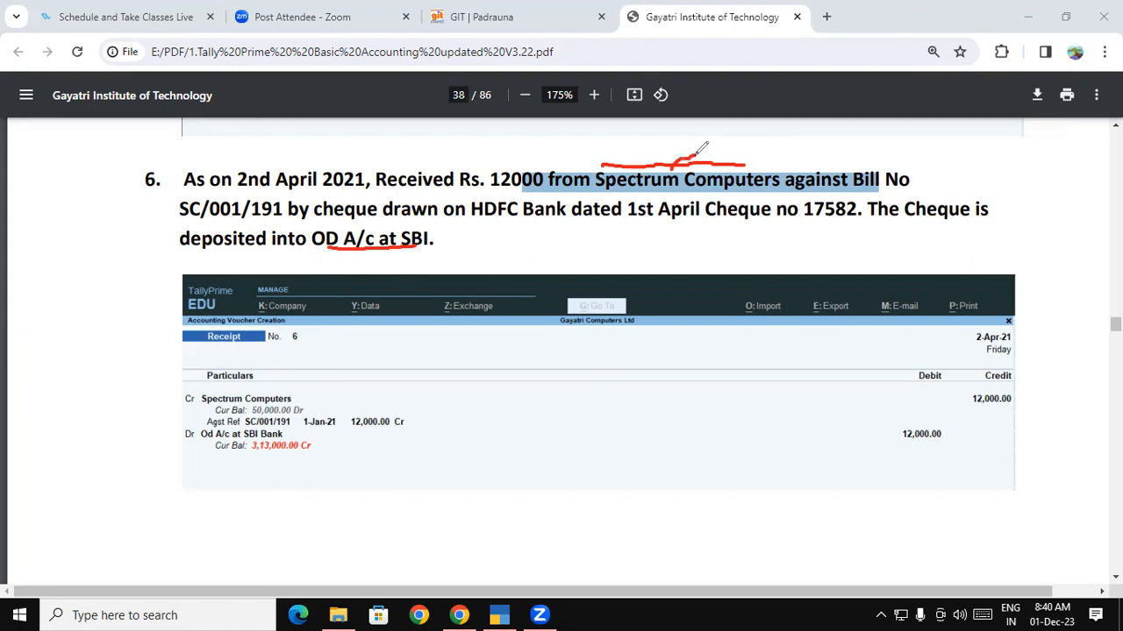
pyautogui.moveTo(686, 235)
pyautogui.mouseDown()
pyautogui.moveTo(691, 261)
pyautogui.moveTo(675, 271)
pyautogui.mouseUp()
pyautogui.moveTo(692, 249); pyautogui.dragTo(716, 242)
pyautogui.moveTo(737, 224)
pyautogui.mouseDown()
pyautogui.moveTo(751, 245)
pyautogui.moveTo(770, 239)
pyautogui.moveTo(776, 218)
pyautogui.mouseUp()
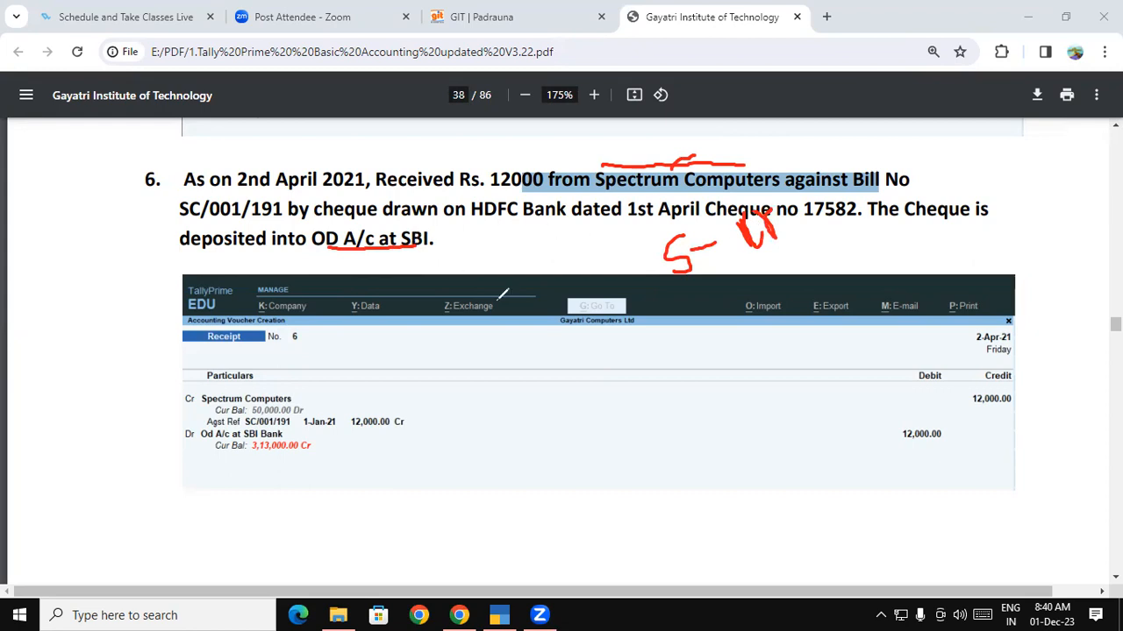
pyautogui.moveTo(703, 304)
pyautogui.mouseDown()
pyautogui.moveTo(700, 331)
pyautogui.moveTo(728, 328)
pyautogui.moveTo(802, 249)
pyautogui.mouseUp()
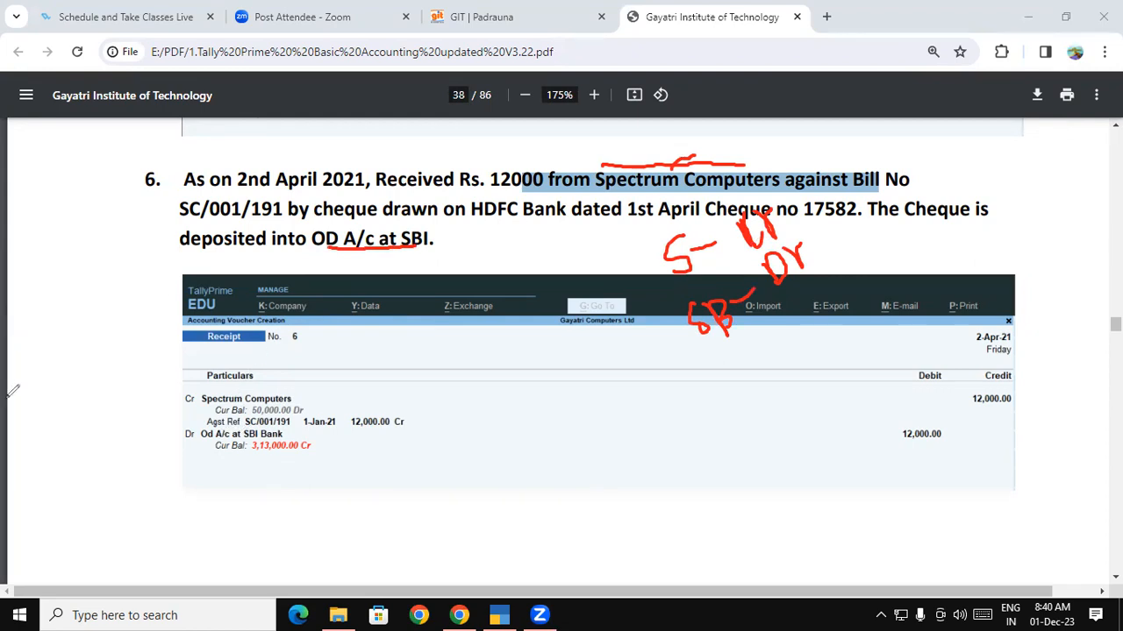
pyautogui.press('Escape')
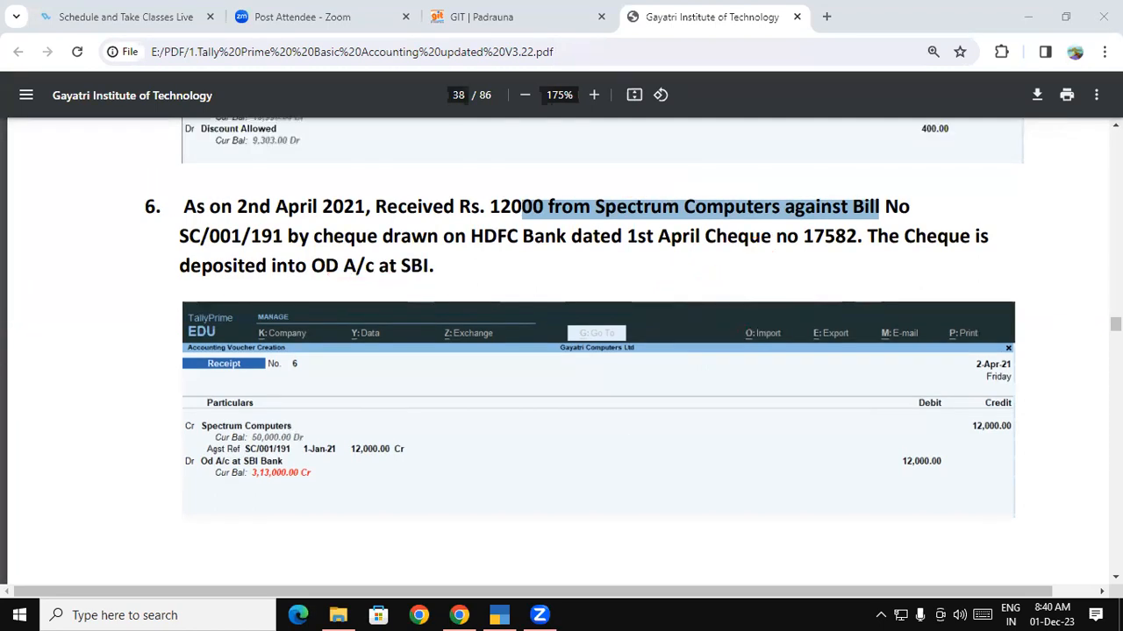
# Step: Review transaction 7 in the PDF for its full due amount, cash payment mode, Supreme Computers party and cash discount
pyautogui.click(1116, 577)
pyautogui.scroll(-5, 802, 445)
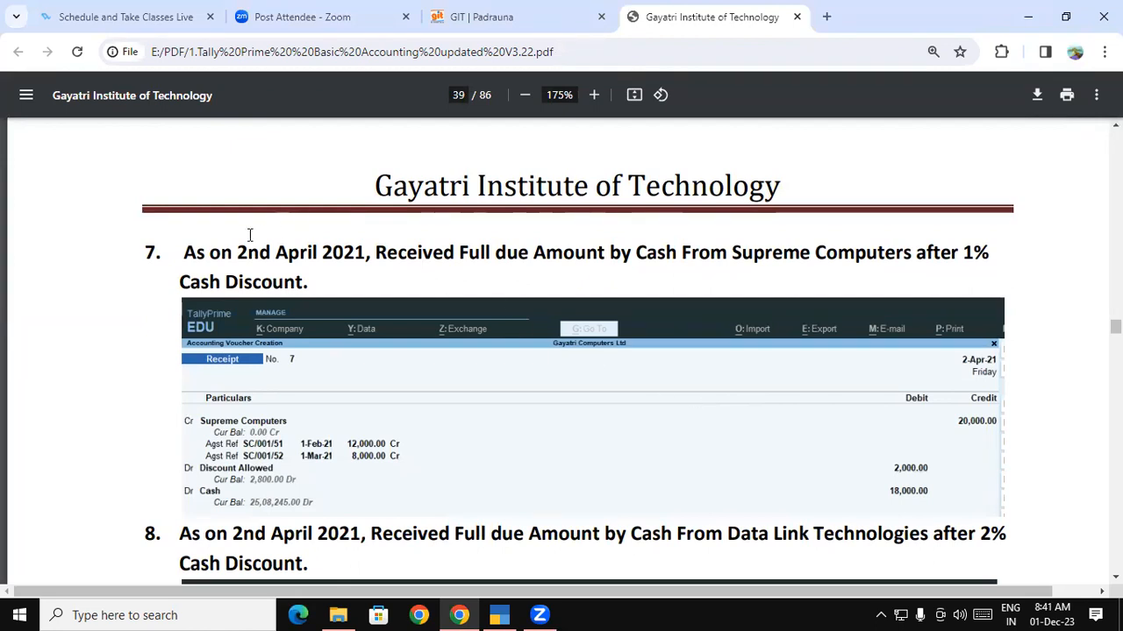
pyautogui.moveTo(185, 254); pyautogui.dragTo(601, 263)
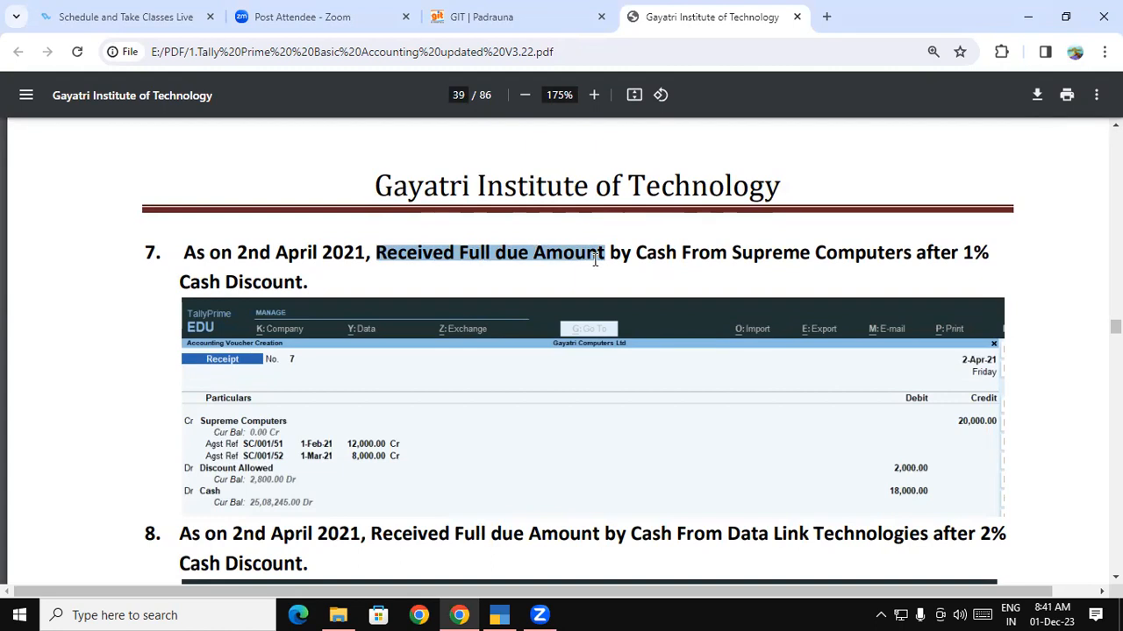
pyautogui.moveTo(626, 256); pyautogui.dragTo(437, 244)
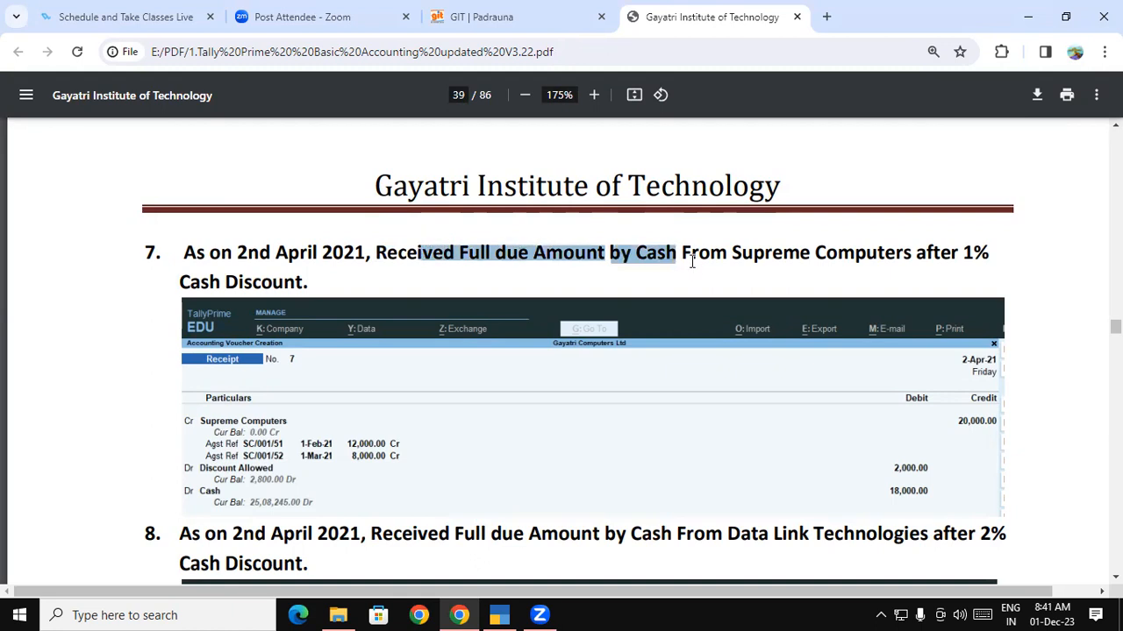
pyautogui.moveTo(734, 252); pyautogui.dragTo(849, 242)
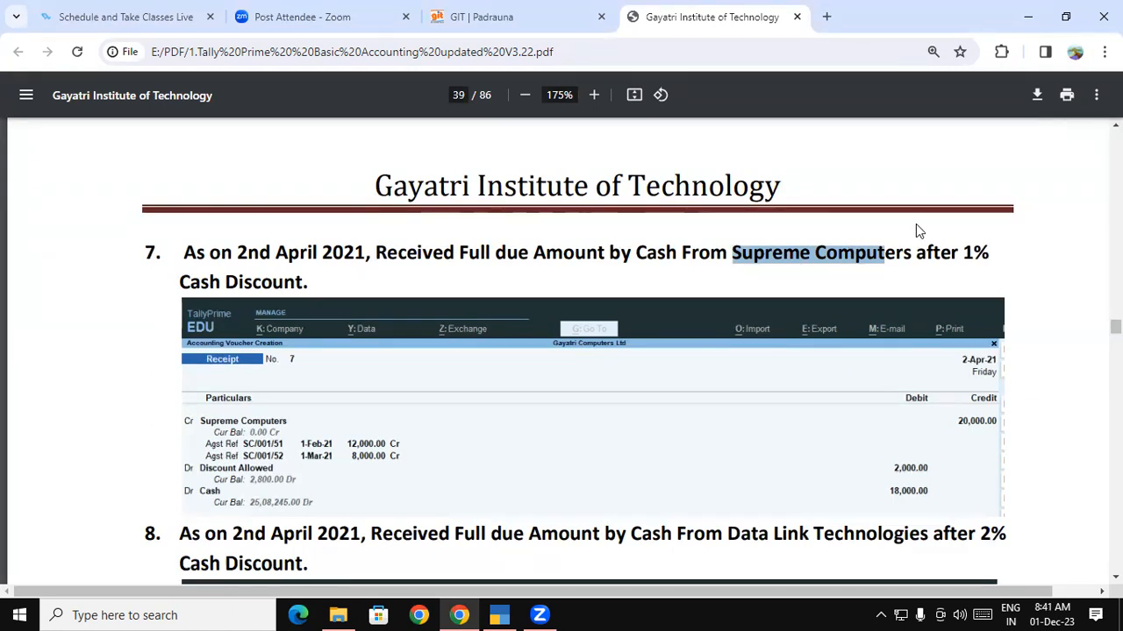
pyautogui.click(960, 255)
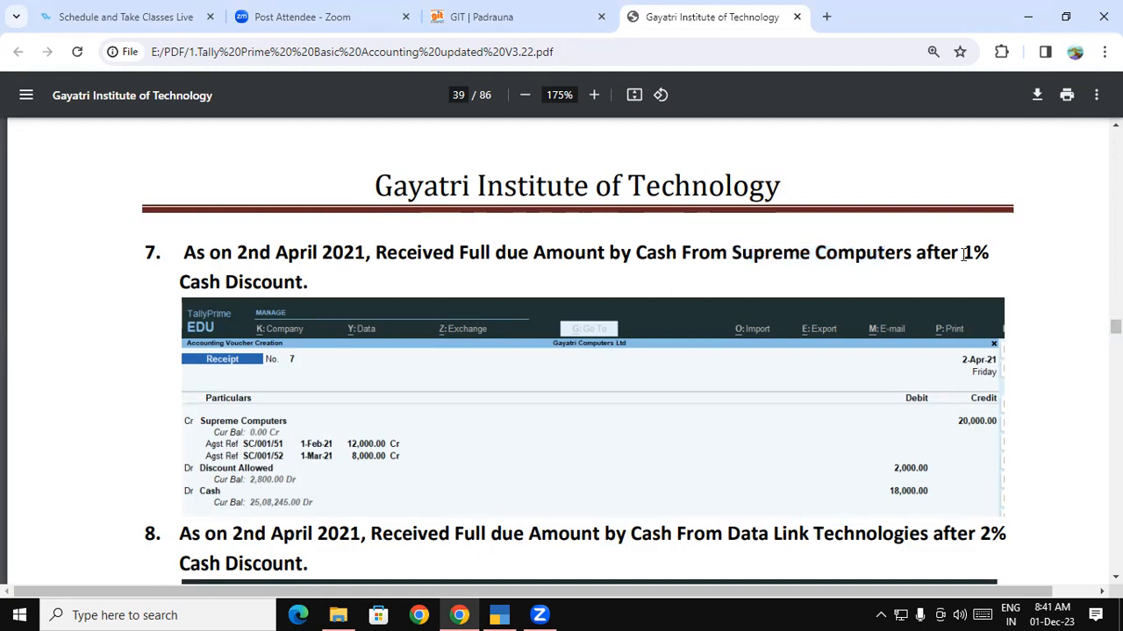
pyautogui.moveTo(965, 252)
pyautogui.mouseDown()
pyautogui.moveTo(984, 252)
pyautogui.moveTo(967, 253)
pyautogui.mouseUp()
pyautogui.click(987, 252)
pyautogui.click(696, 276)
pyautogui.moveTo(172, 282); pyautogui.dragTo(305, 276)
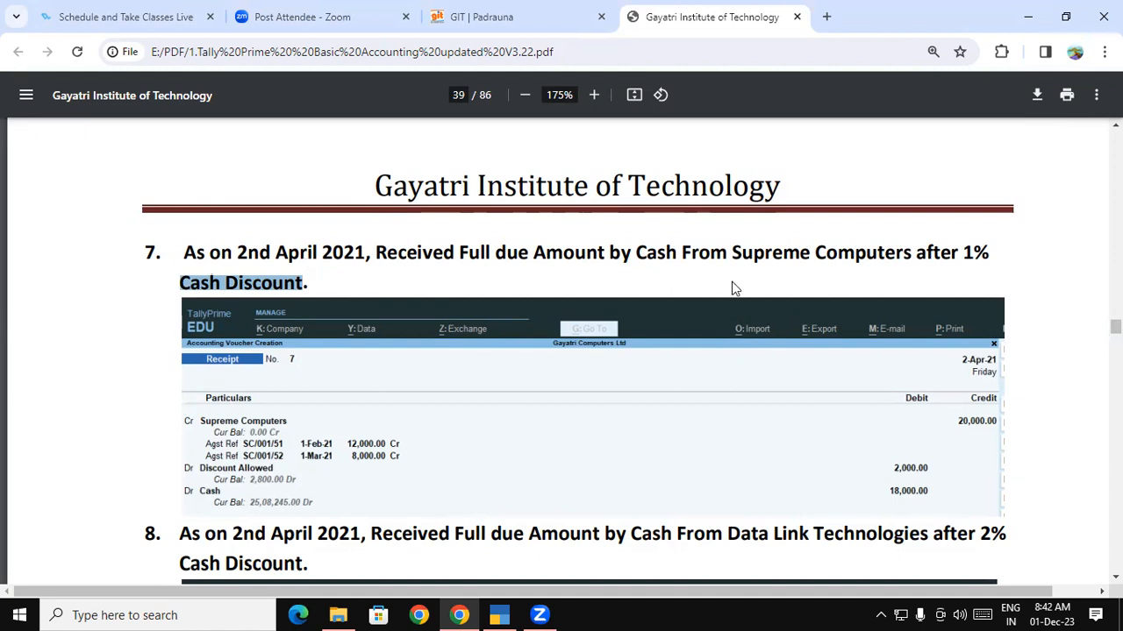
pyautogui.moveTo(732, 254); pyautogui.dragTo(900, 256)
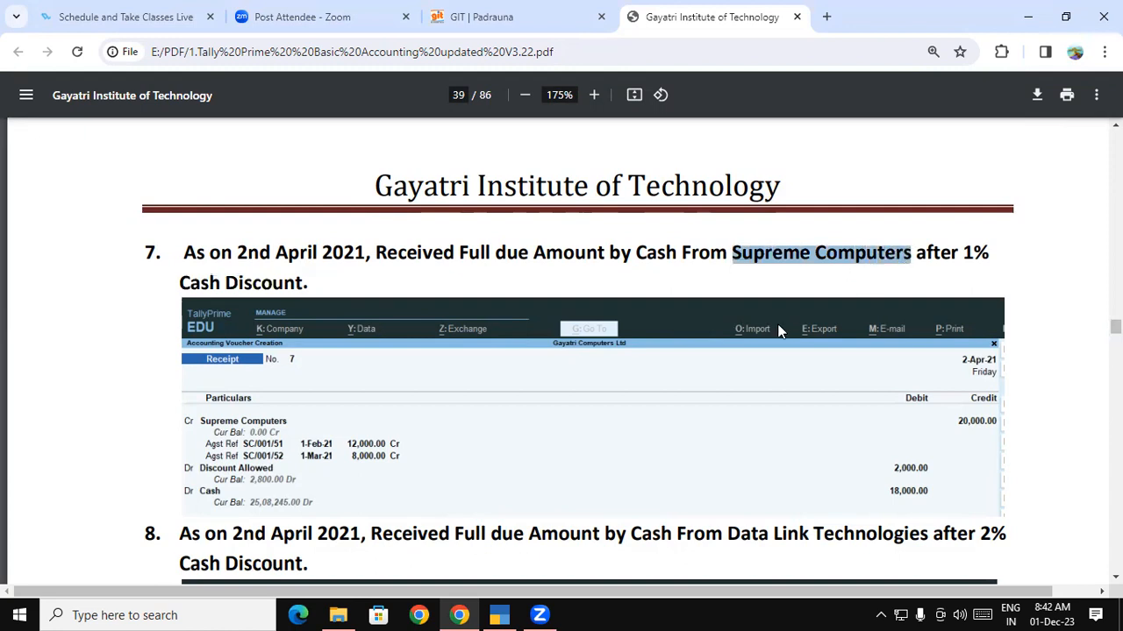
# Step: Annotate transaction 7 with Cr for Supreme Computers and Dr for Cash, mark its discount line, and clear the marks
pyautogui.click(523, 58)
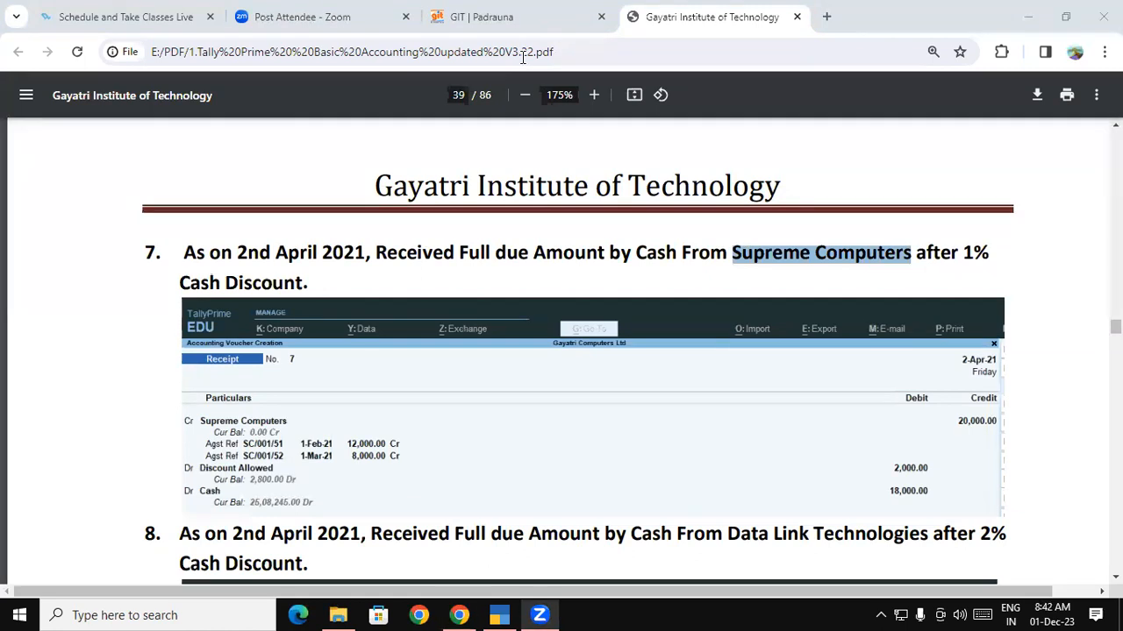
pyautogui.moveTo(735, 235); pyautogui.dragTo(888, 232)
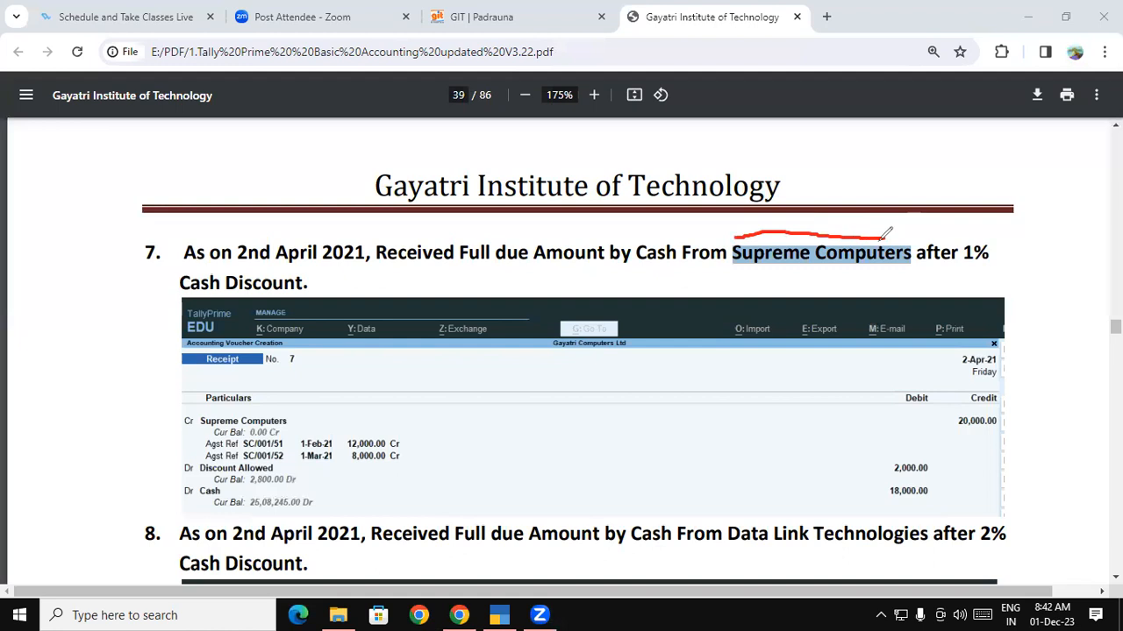
pyautogui.moveTo(765, 283)
pyautogui.mouseDown()
pyautogui.moveTo(754, 310)
pyautogui.moveTo(792, 299)
pyautogui.moveTo(791, 271)
pyautogui.mouseUp()
pyautogui.moveTo(635, 272); pyautogui.dragTo(678, 271)
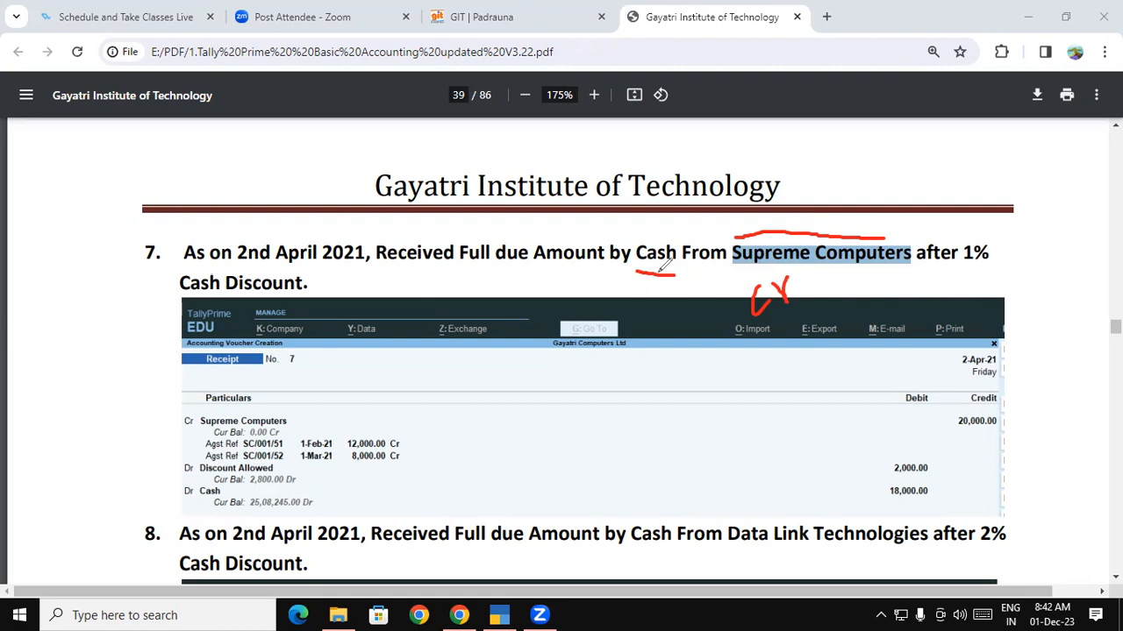
pyautogui.moveTo(558, 278)
pyautogui.mouseDown()
pyautogui.moveTo(551, 293)
pyautogui.moveTo(602, 246)
pyautogui.mouseUp()
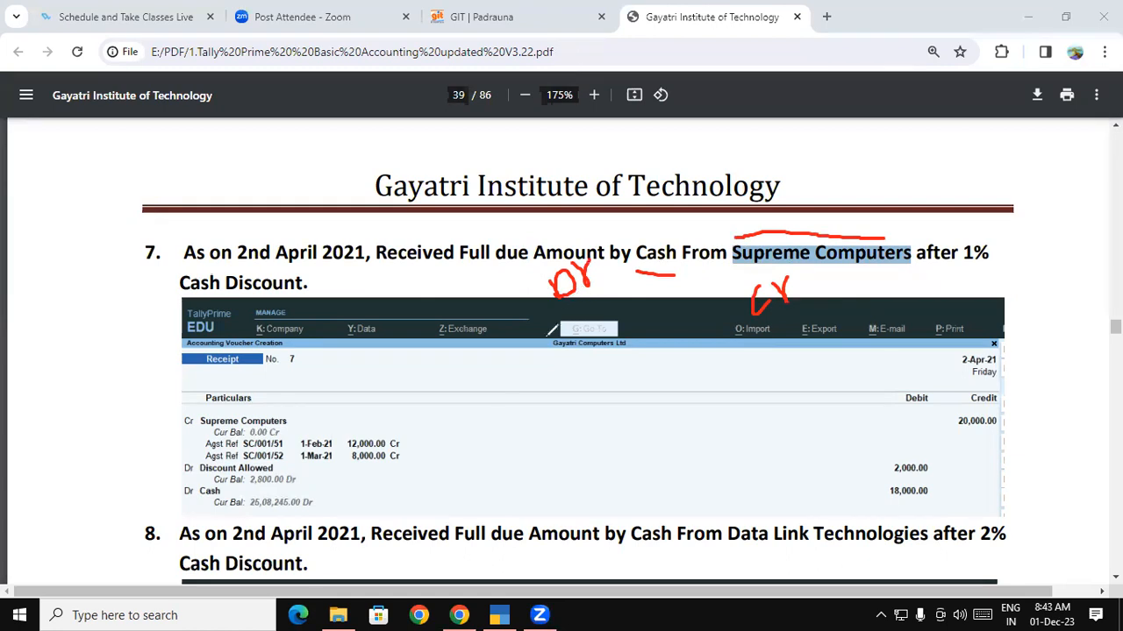
pyautogui.moveTo(316, 471)
pyautogui.mouseDown()
pyautogui.moveTo(305, 474)
pyautogui.moveTo(316, 471)
pyautogui.mouseUp()
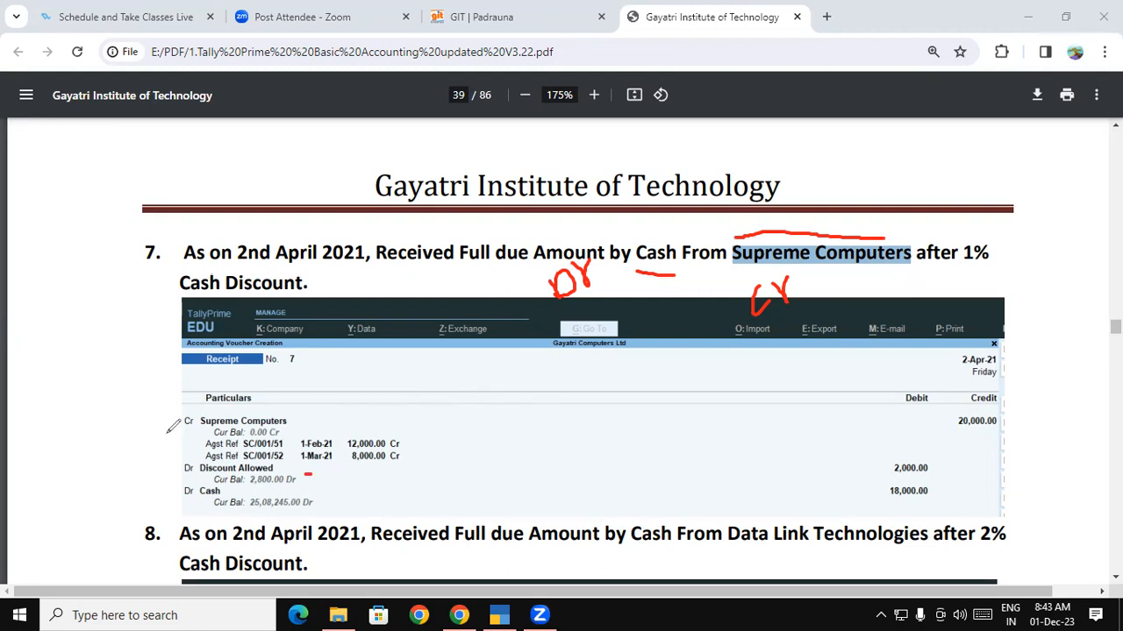
pyautogui.click(79, 425)
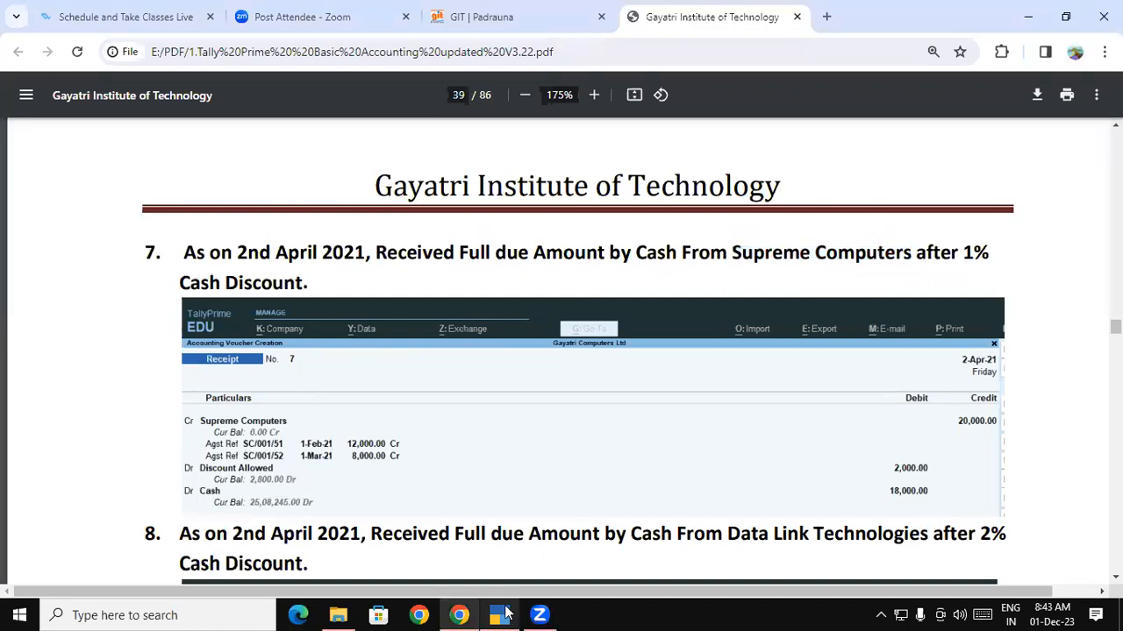
# Step: Switch to TallyPrime, compute the discount as 20000*10/100 in the built-in calculator, and return to the receipt voucher
pyautogui.click(499, 615)
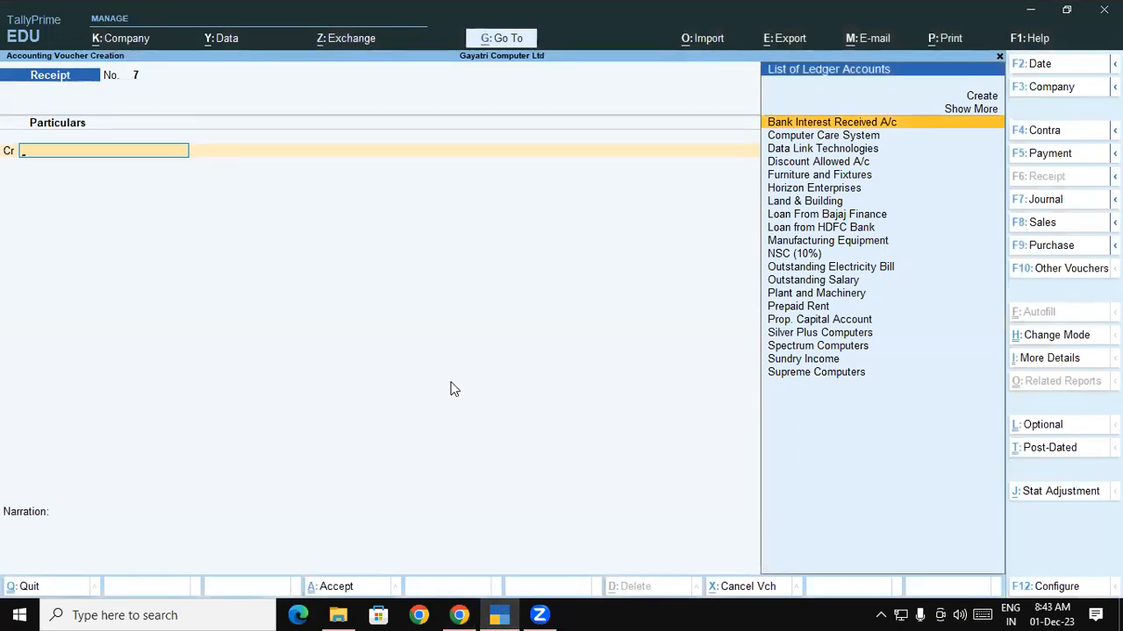
pyautogui.press('ctrl')
pyautogui.hotkey('ctrl', 'n')
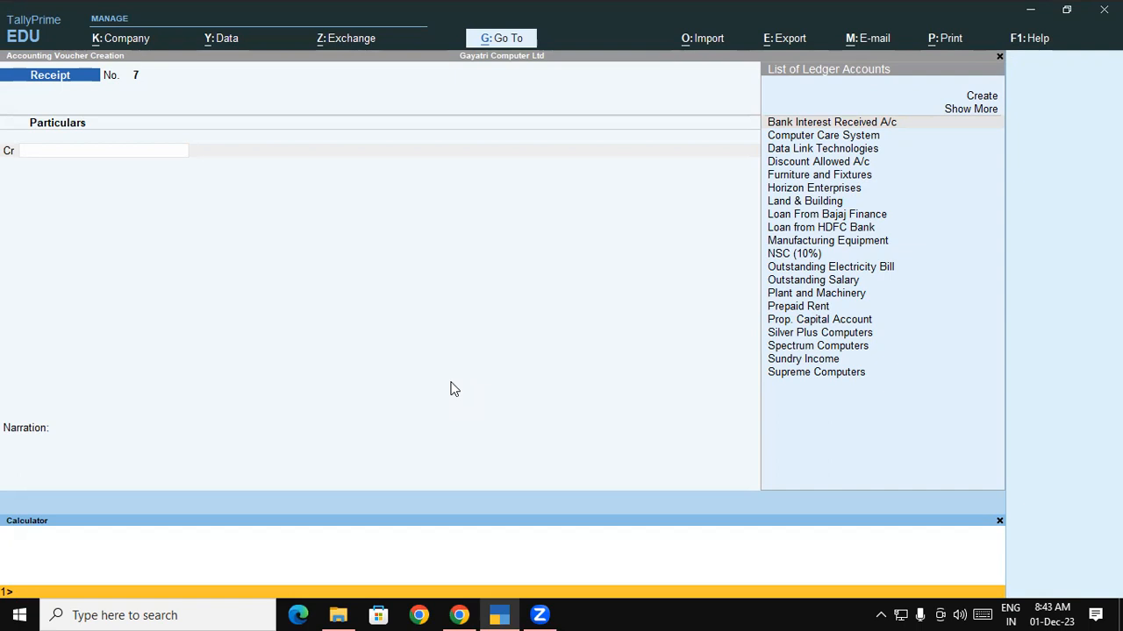
pyautogui.write('20000*10/100')
pyautogui.press('Return')
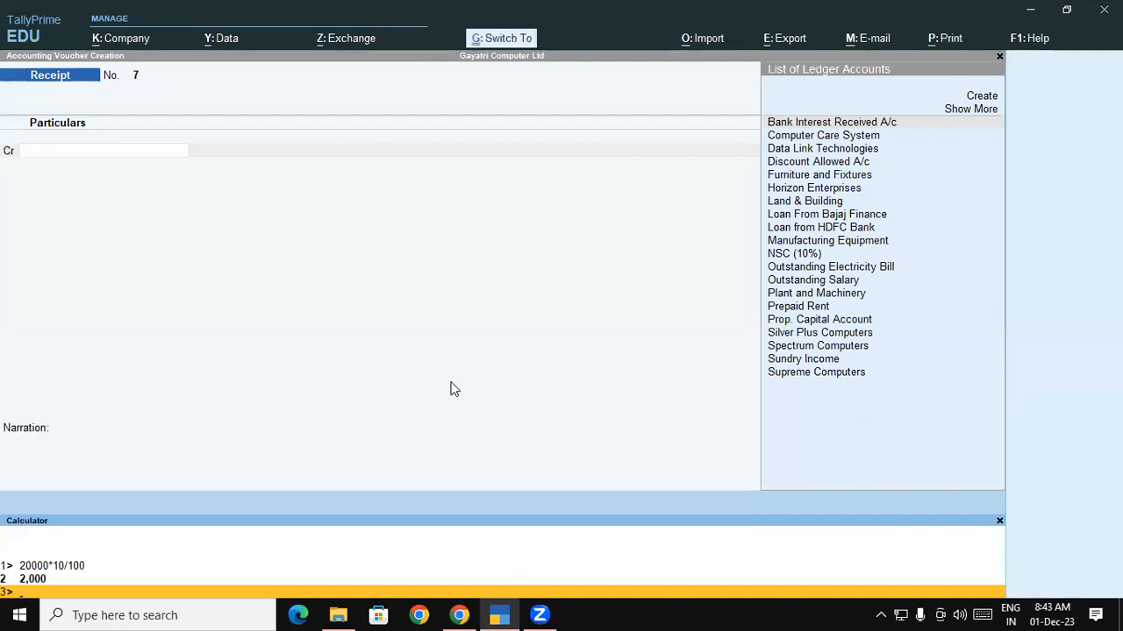
pyautogui.hotkey('ctrl', 'm')
pyautogui.hotkey('ctrl', 'n')
pyautogui.hotkey('ctrl', 'm')
pyautogui.hotkey('ctrl', 'n')
pyautogui.hotkey('ctrl', 'm')
pyautogui.hotkey('ctrl', 'n')
pyautogui.hotkey('ctrl', 'm')
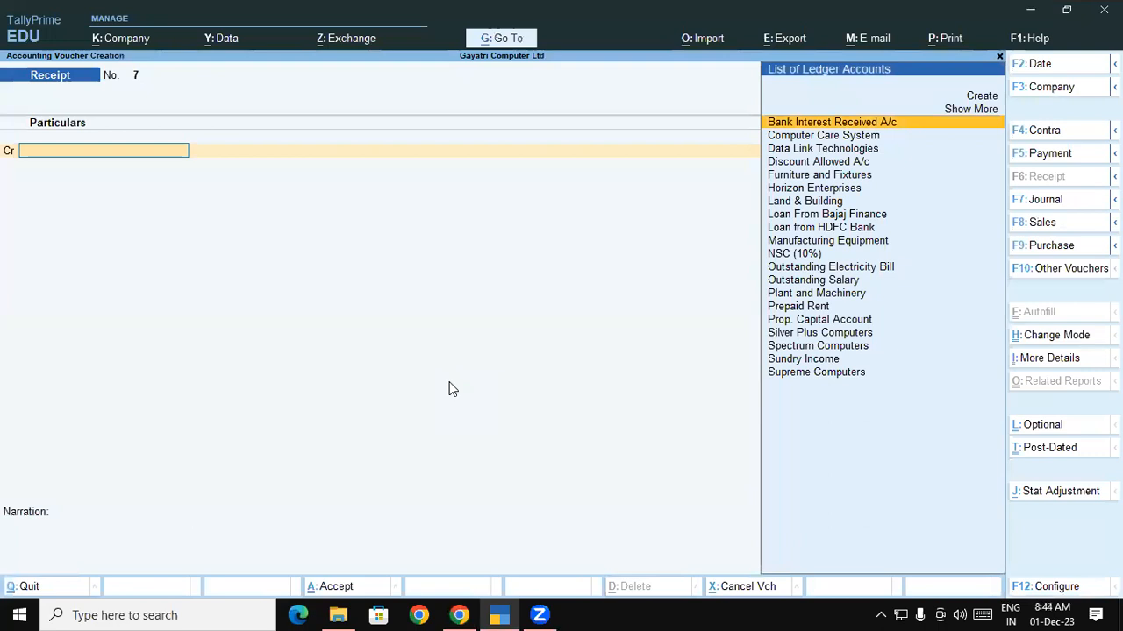
# Step: Switch to Chrome, calculate 20000*10/100 in a new tab's address bar, and close that tab
pyautogui.click(459, 615)
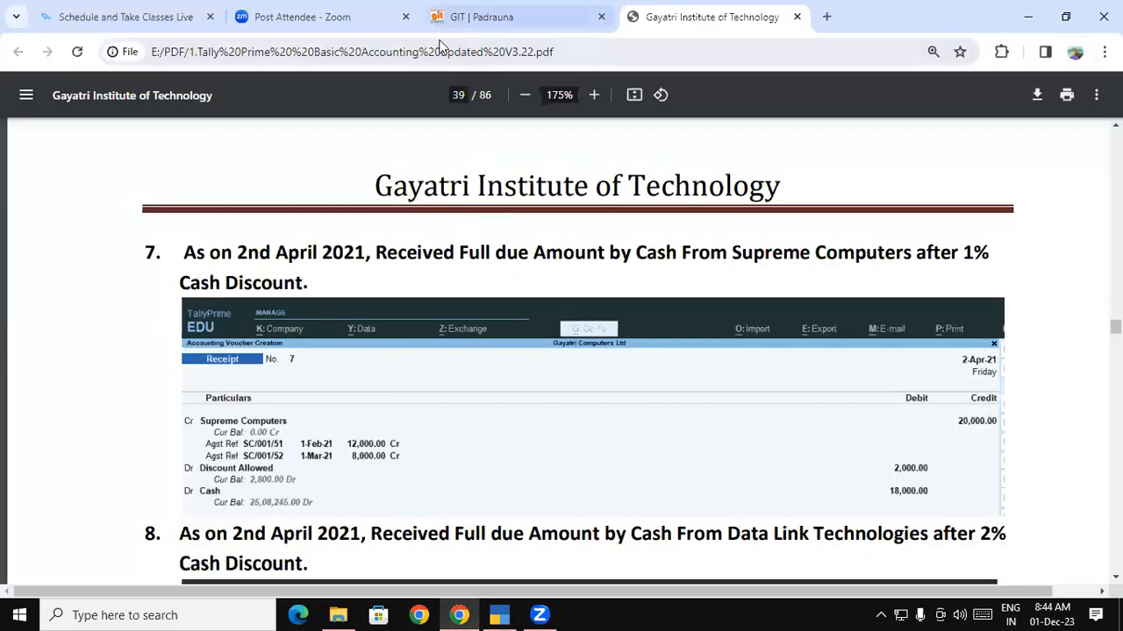
pyautogui.click(825, 18)
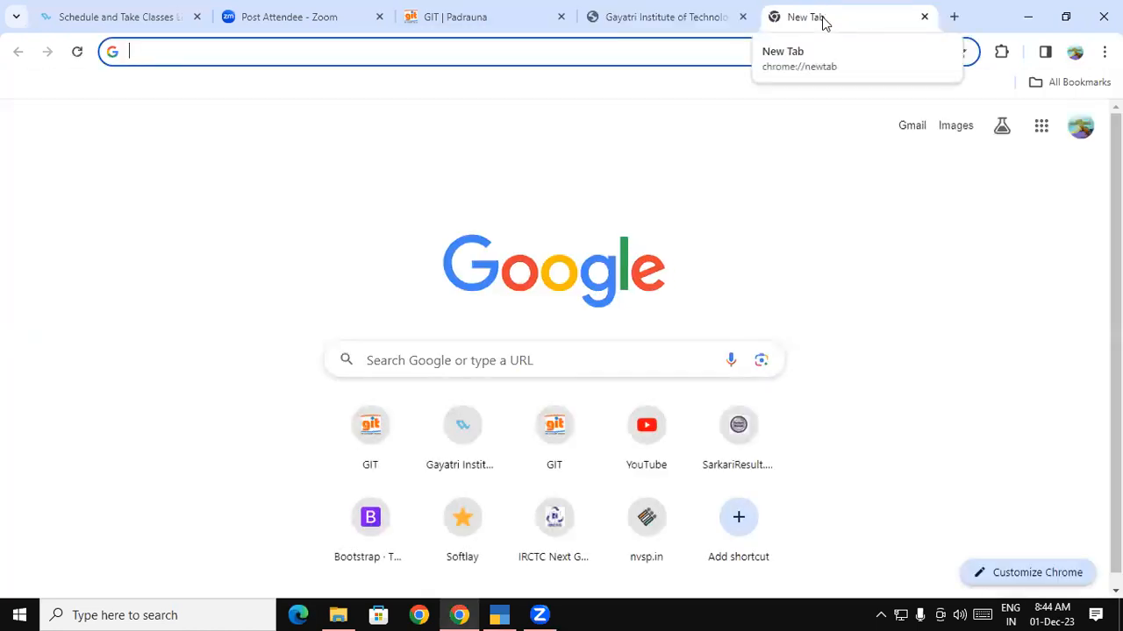
pyautogui.click(243, 51)
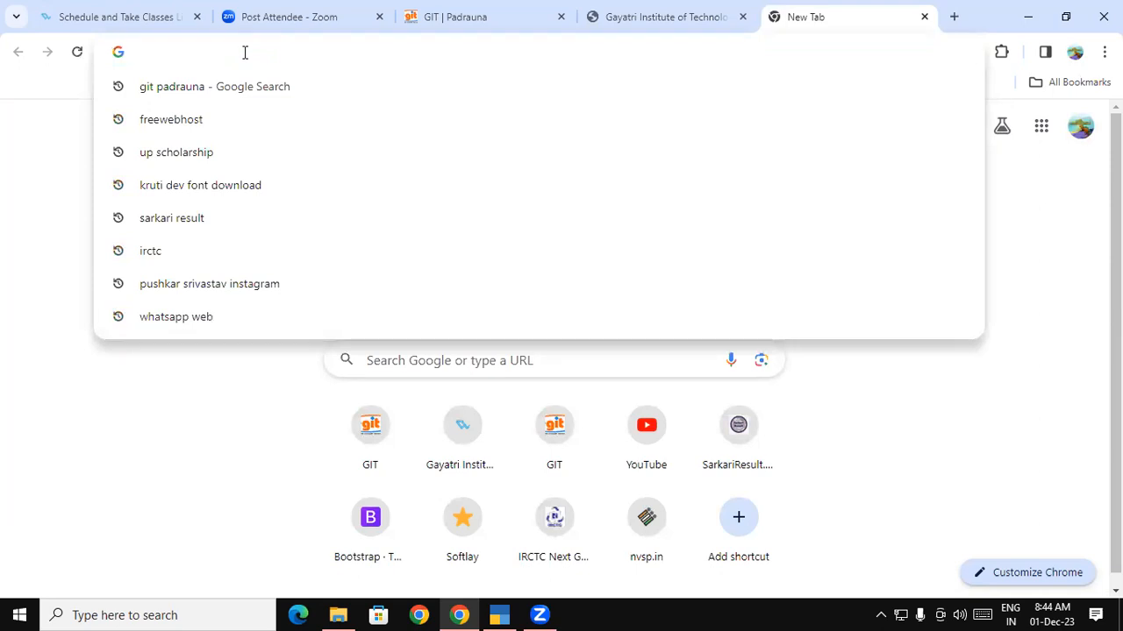
pyautogui.write('20000')
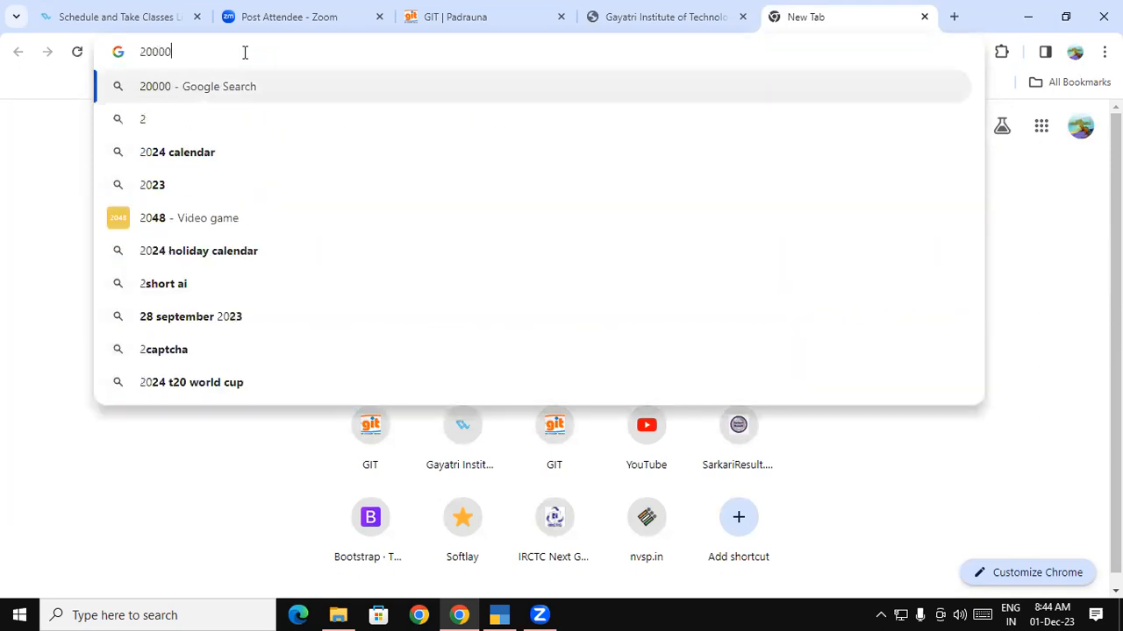
pyautogui.write('*')
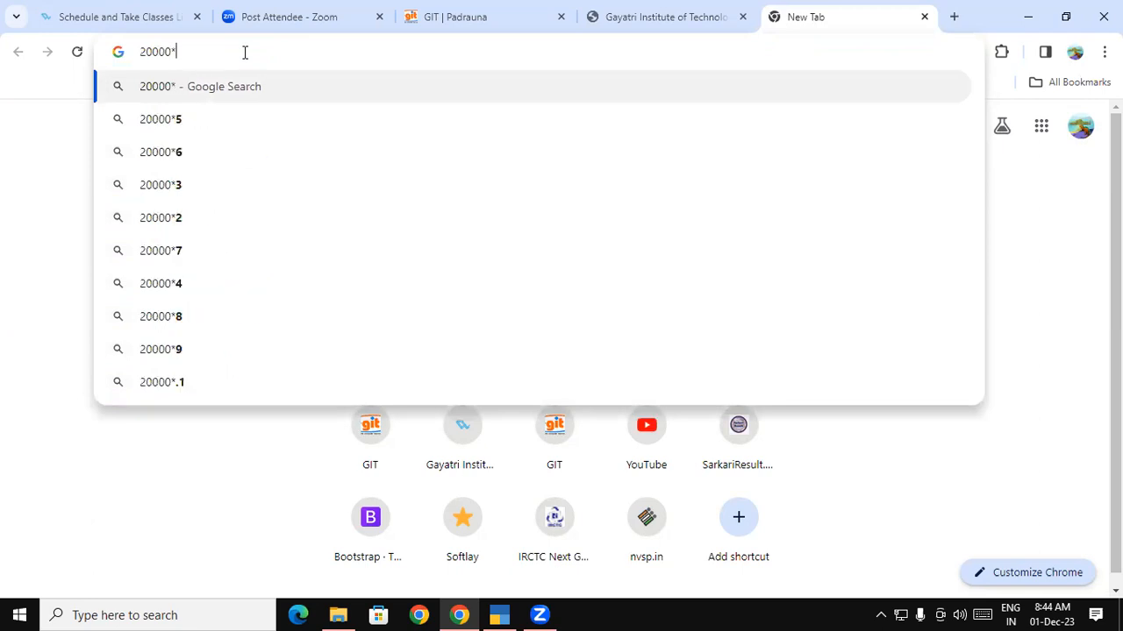
pyautogui.write('10/100')
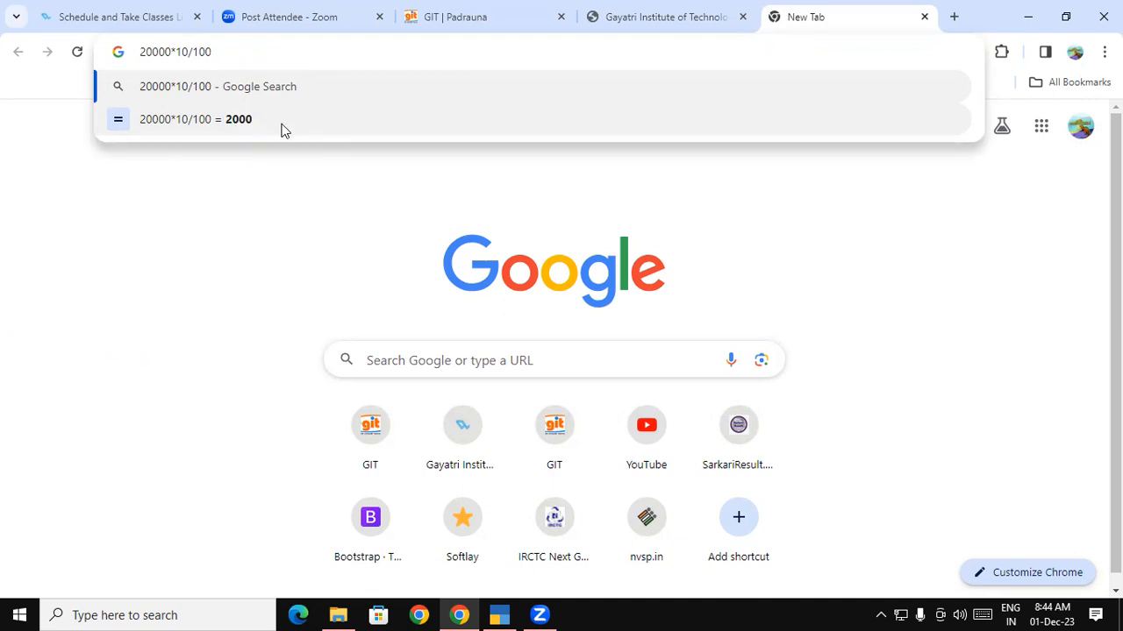
pyautogui.click(923, 18)
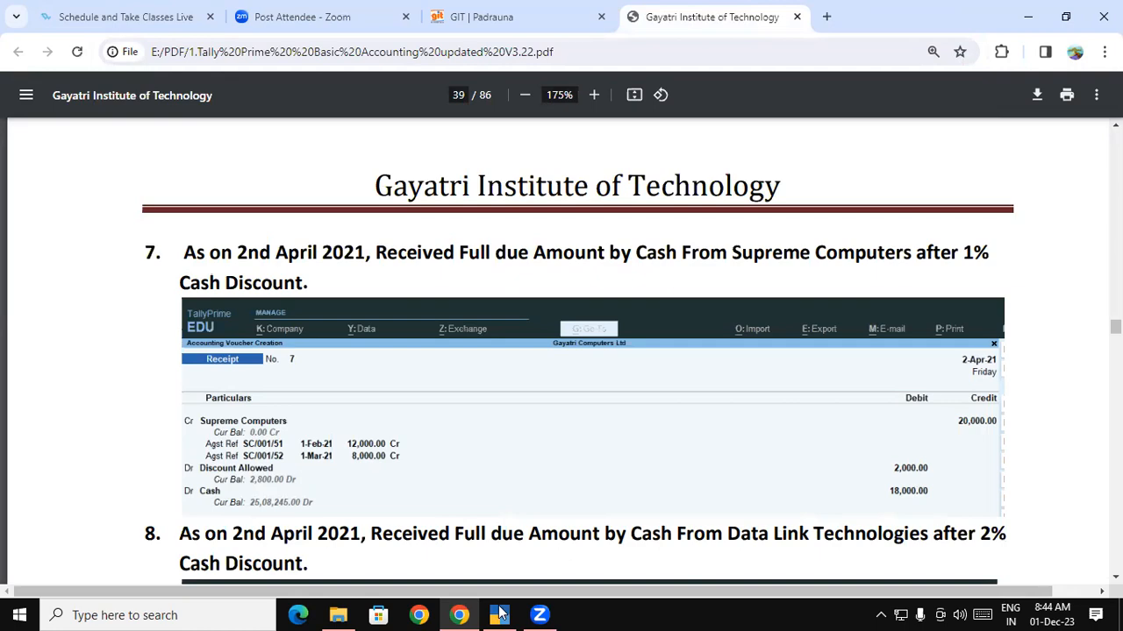
# Step: Switch to TallyPrime and credit Supreme Computers in the receipt voucher with 12,000.00 as Agst Ref to bill SC/001/51
pyautogui.click(499, 615)
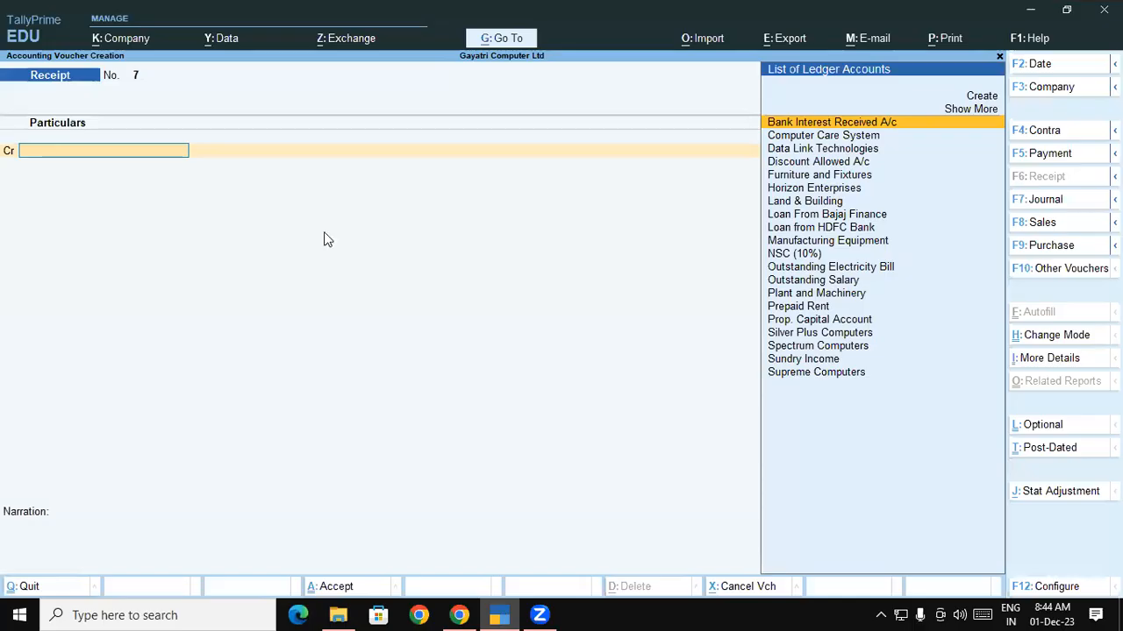
pyautogui.write('Su')
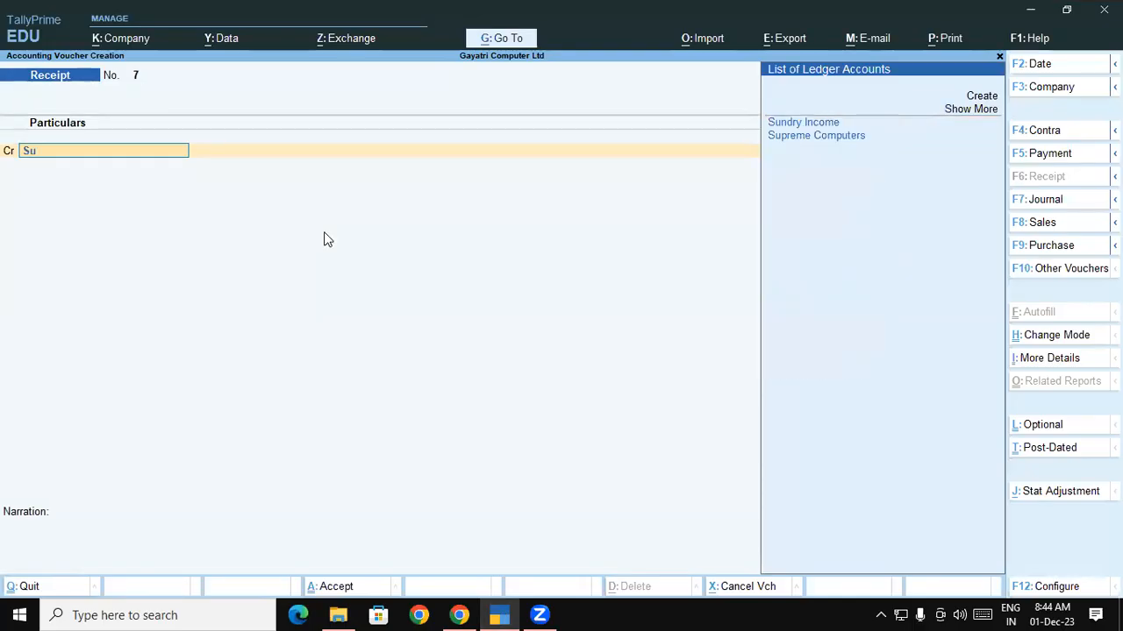
pyautogui.press('Down')
pyautogui.press('Return')
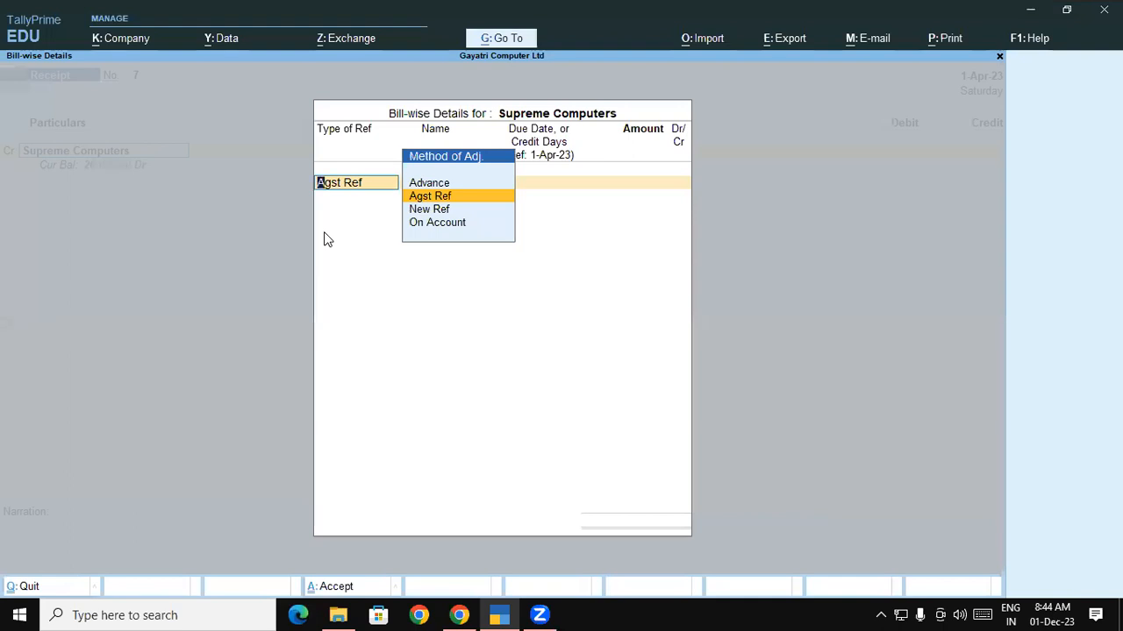
pyautogui.press('Return')
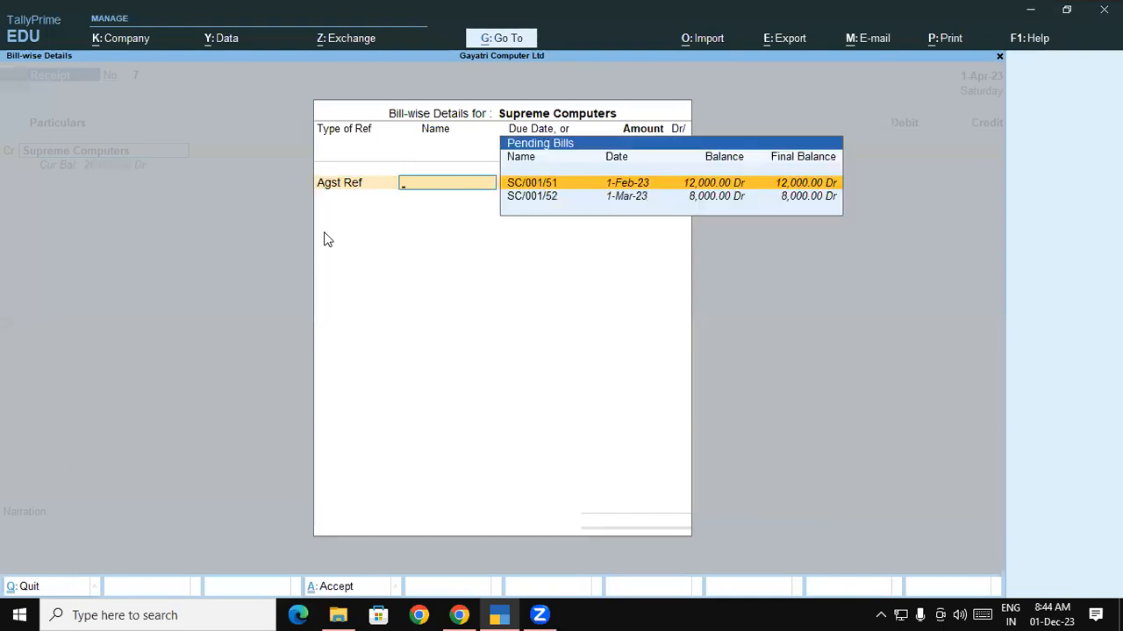
pyautogui.press('Return')
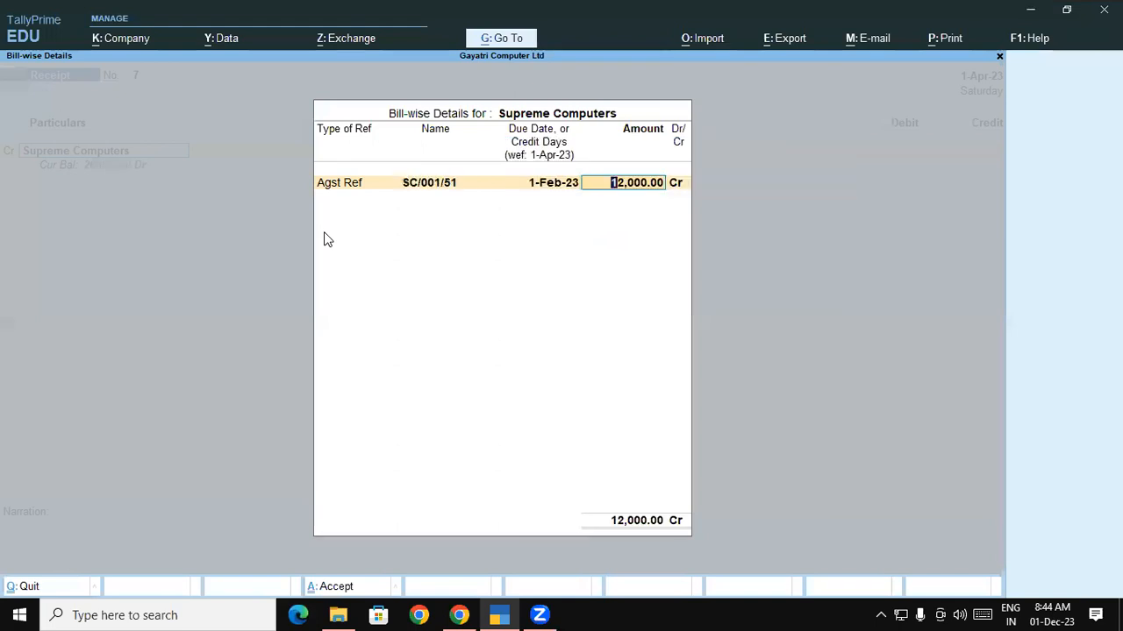
pyautogui.press('Return')
# Step: Add a second Agst Ref line for Supreme Computers, adjusting 8,000.00 Cr against pending bill SC/001/52
pyautogui.press('Down')
pyautogui.press('Down')
pyautogui.press('Return')
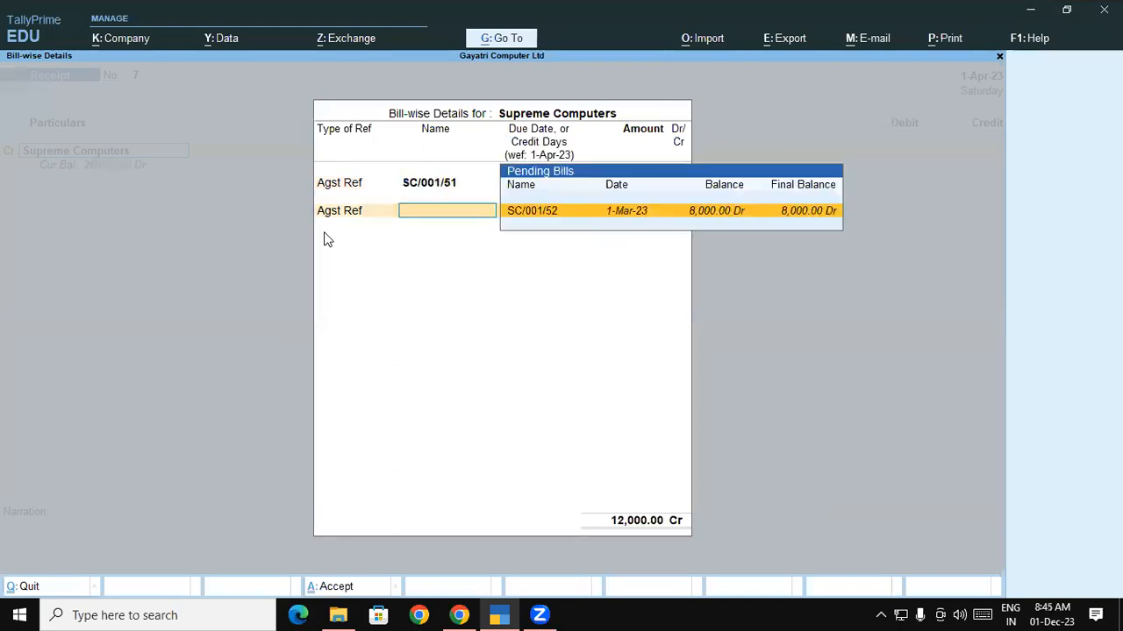
pyautogui.press('Return')
pyautogui.press('Return')
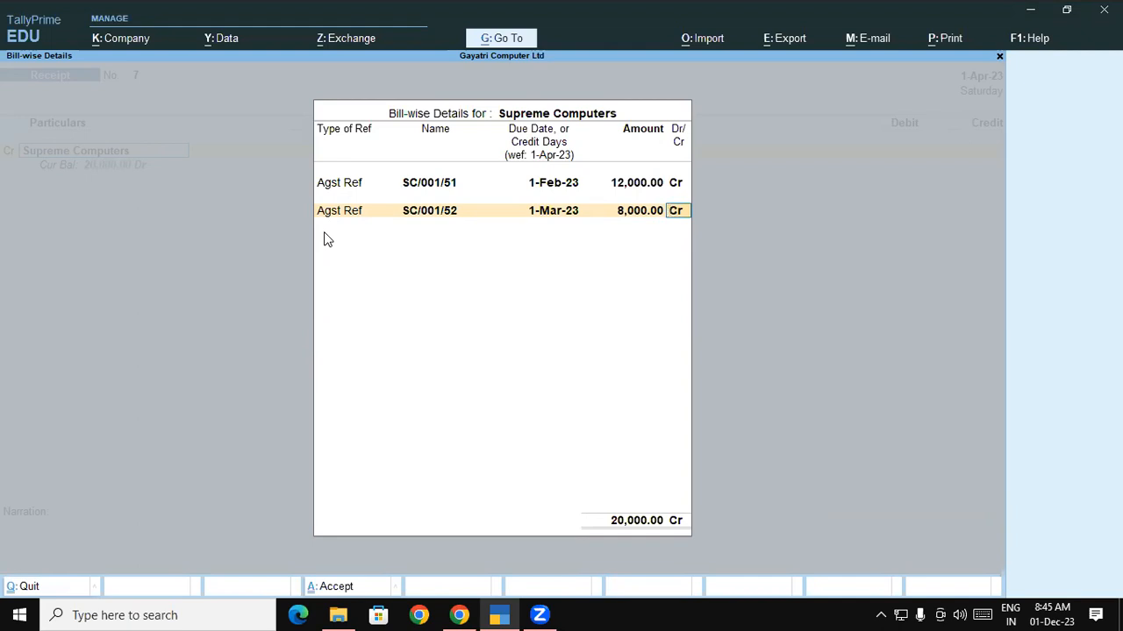
pyautogui.press('Return')
# Step: Debit Discount Allowed A/c with 2,000 in the receipt voucher
pyautogui.press('Return')
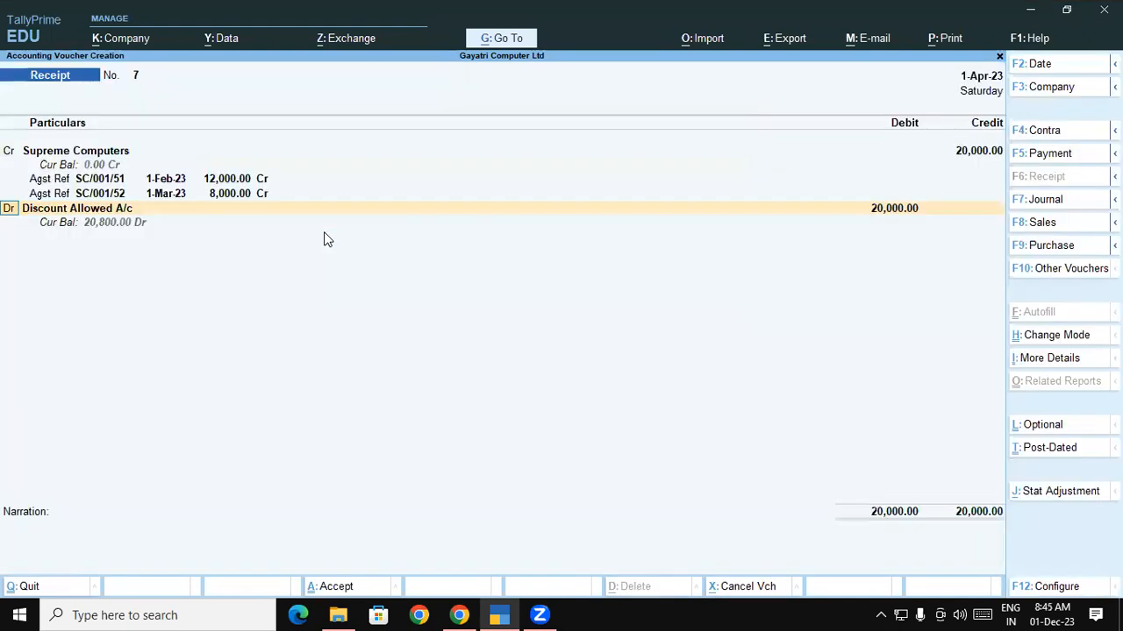
pyautogui.press('Return')
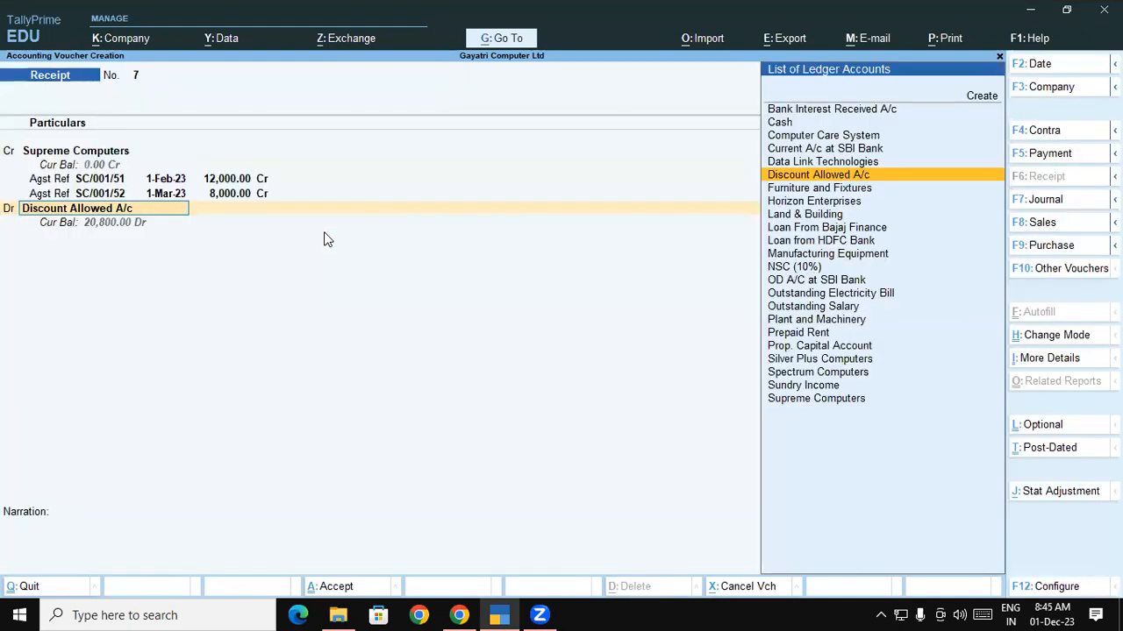
pyautogui.press('Return')
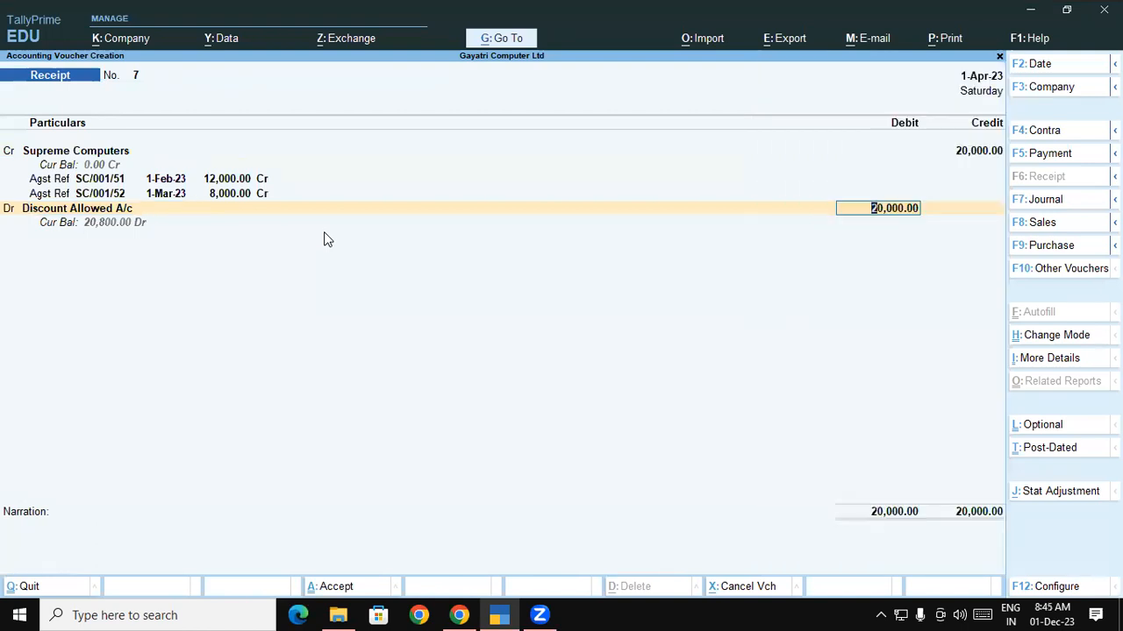
pyautogui.write('2000')
pyautogui.press('Return')
pyautogui.press('Return')
# Step: Debit Cash in the receipt voucher, clear its amount and quit the voucher without saving
pyautogui.write('Cas')
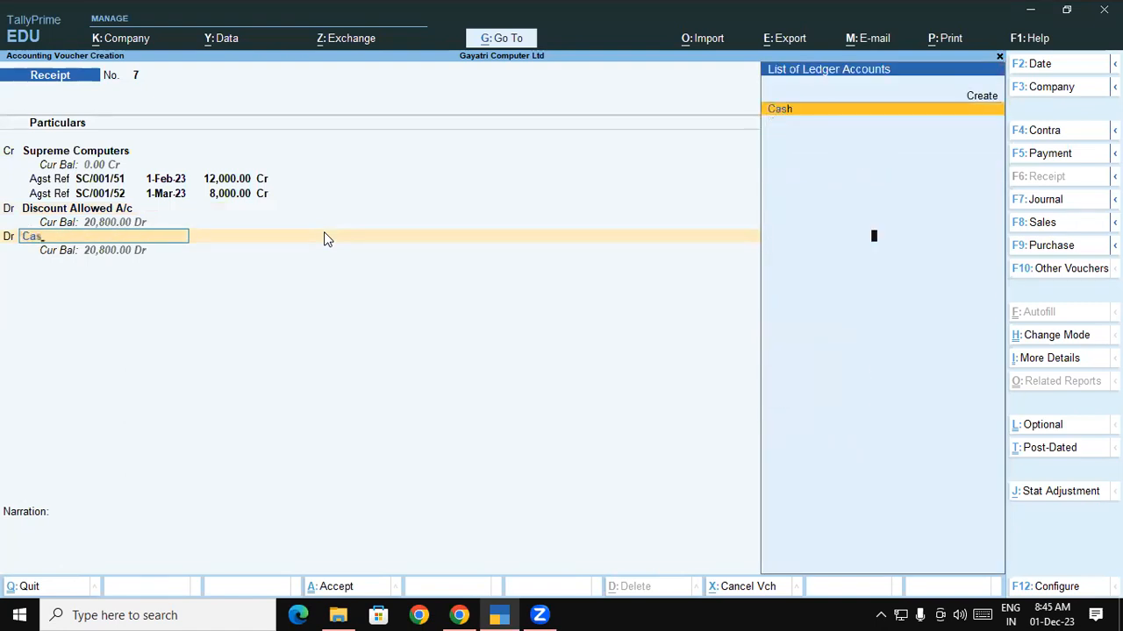
pyautogui.press('Return')
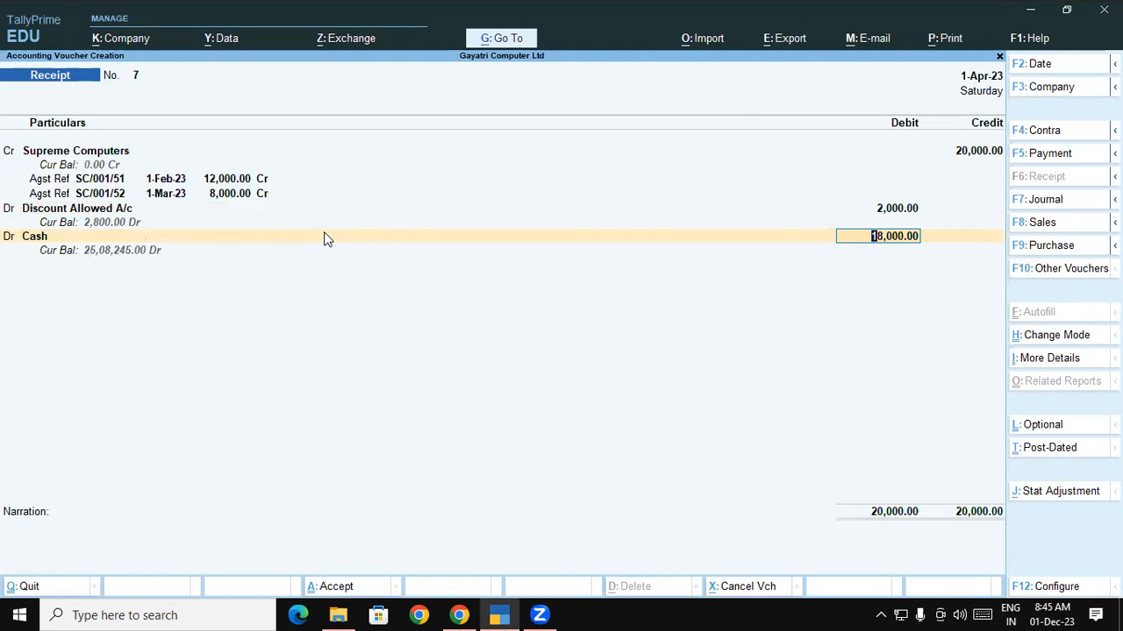
pyautogui.press('BackSpace')
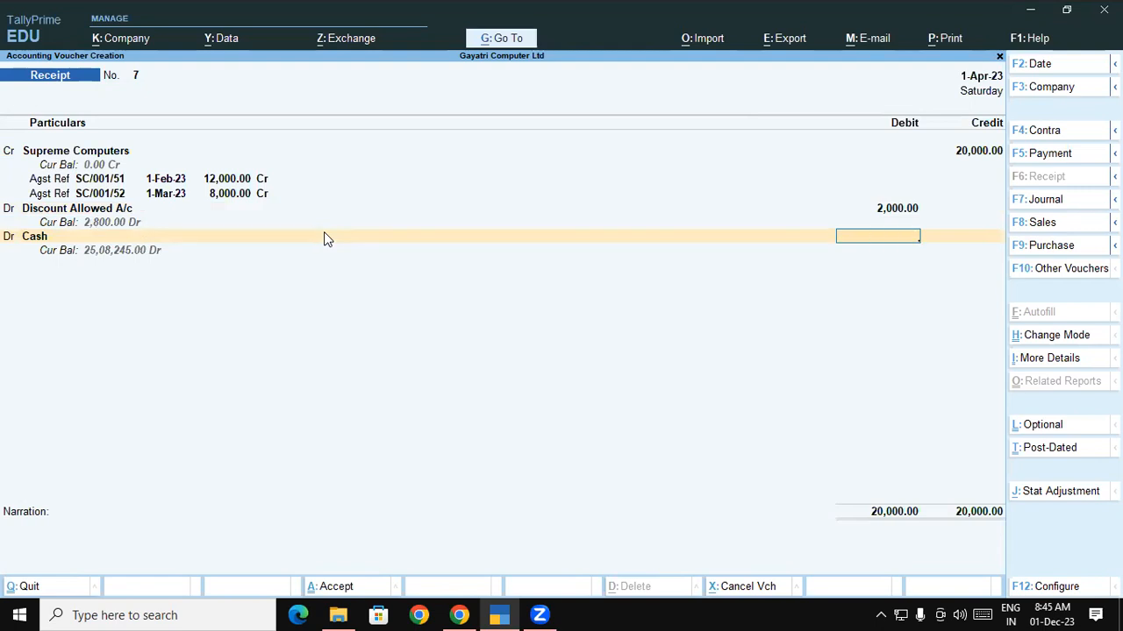
pyautogui.press('Escape')
pyautogui.press('y')
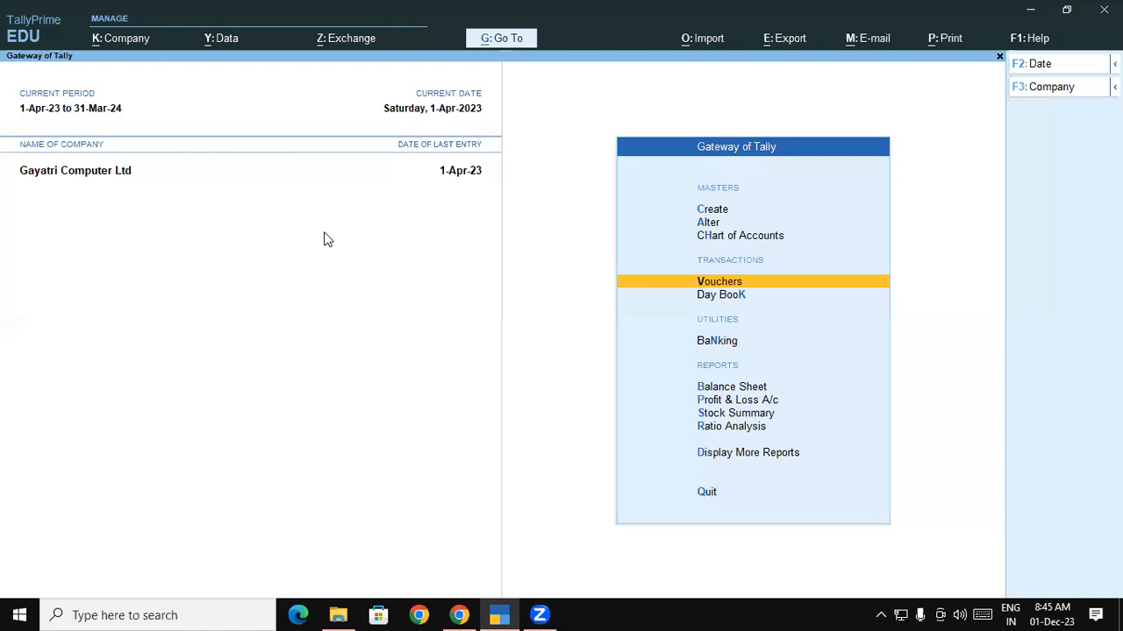
pyautogui.press('Return')
pyautogui.write('Su')
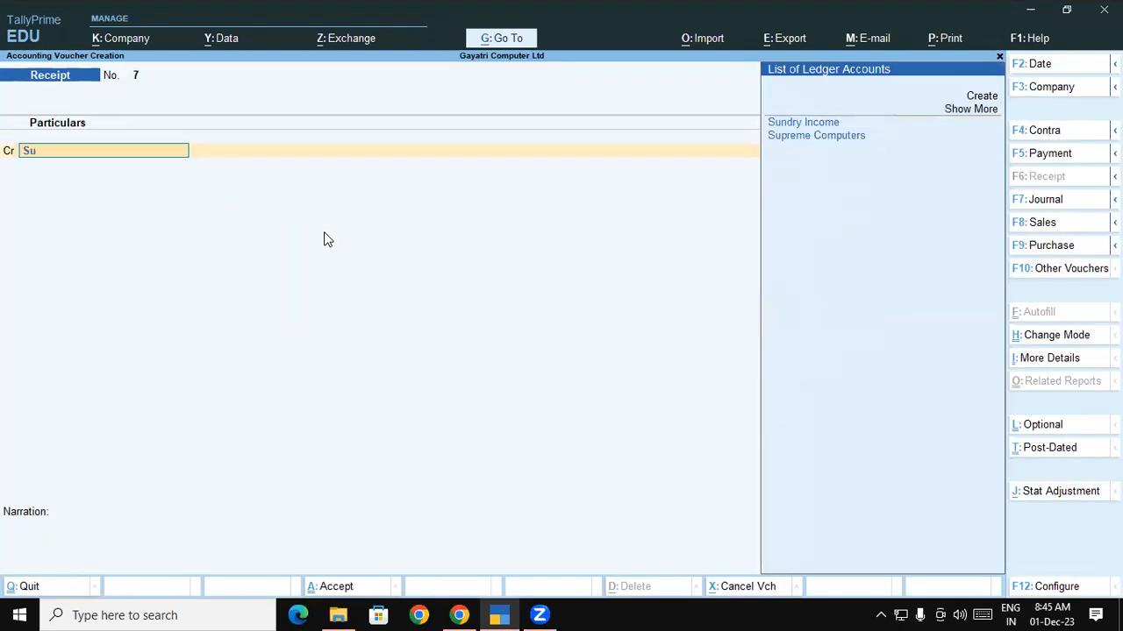
pyautogui.press('Down')
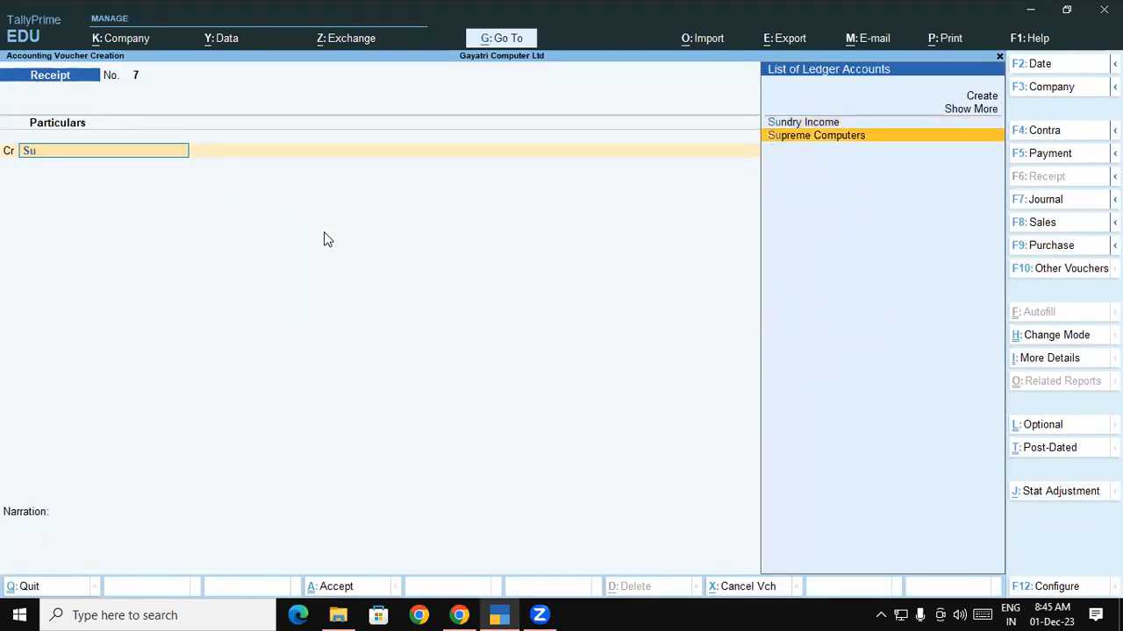
pyautogui.press('Return')
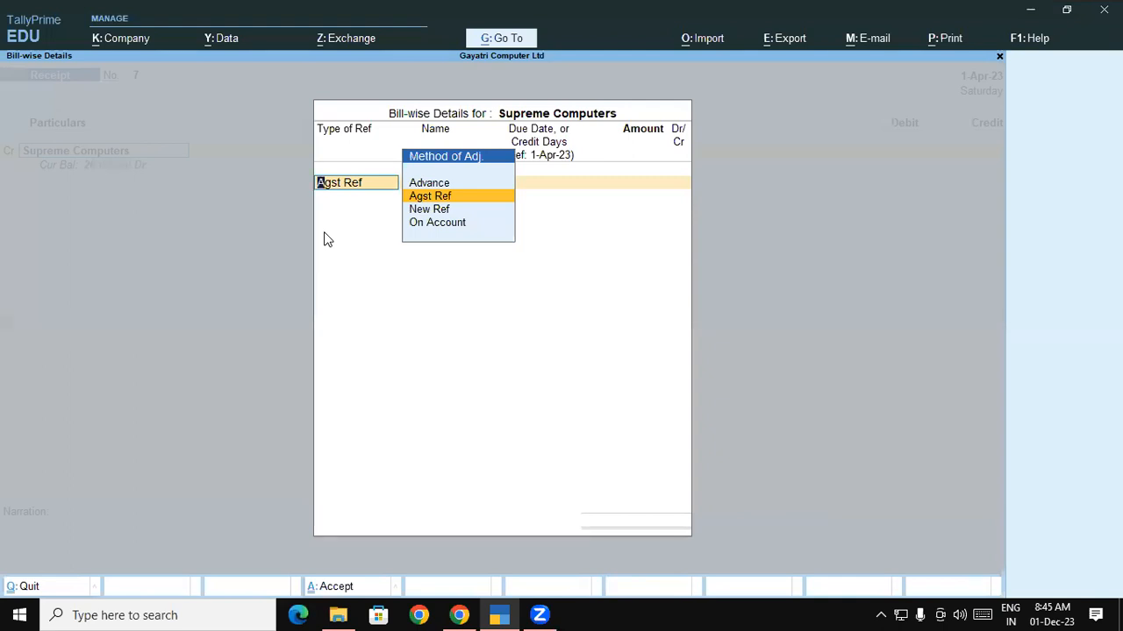
pyautogui.press('Escape')
pyautogui.press('Escape')
pyautogui.press('Escape')
pyautogui.press('Escape')
pyautogui.press('Escape')
pyautogui.press('Escape')
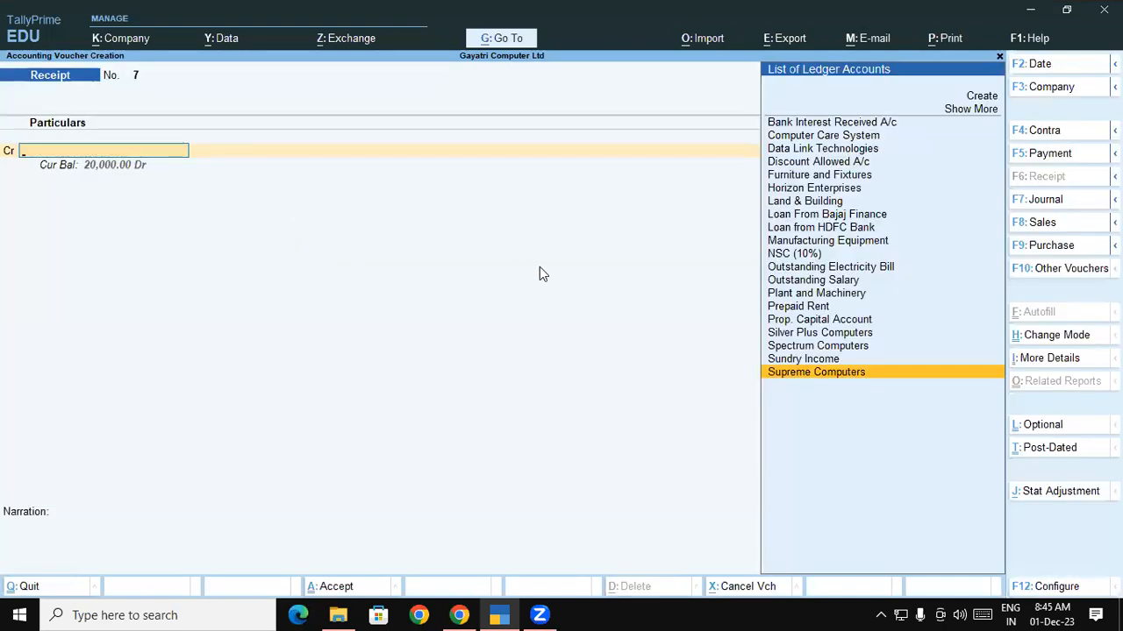
pyautogui.press('Escape')
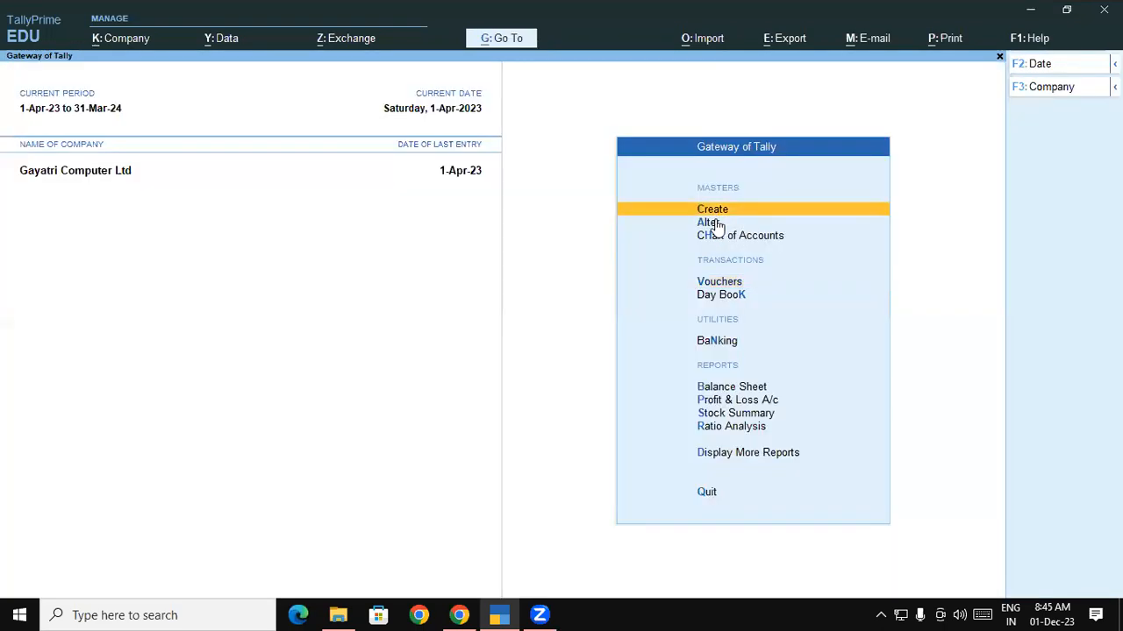
# Step: Open the Supreme Computers ledger for alteration and examine the bill-wise breakup of its opening balance
pyautogui.click(709, 223)
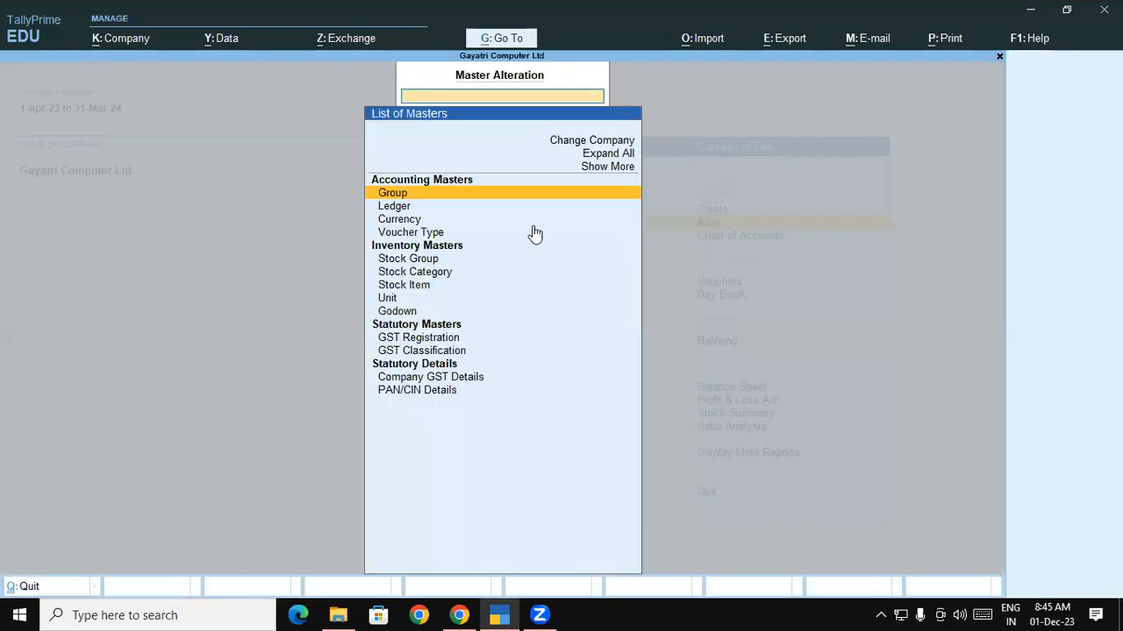
pyautogui.click(411, 207)
pyautogui.write('Su')
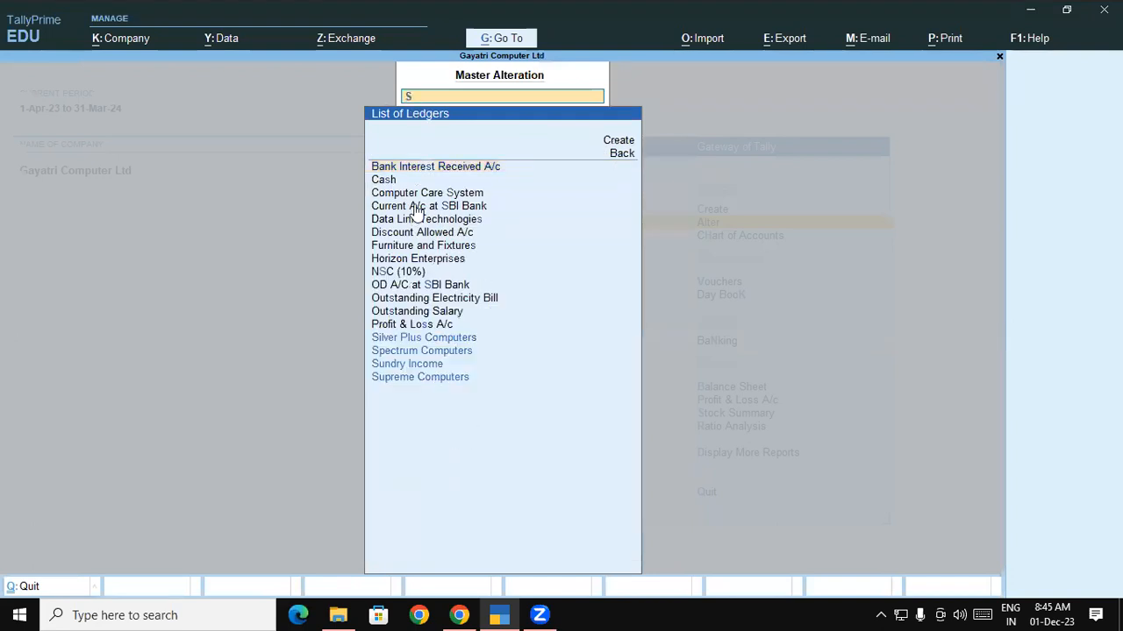
pyautogui.press('Down')
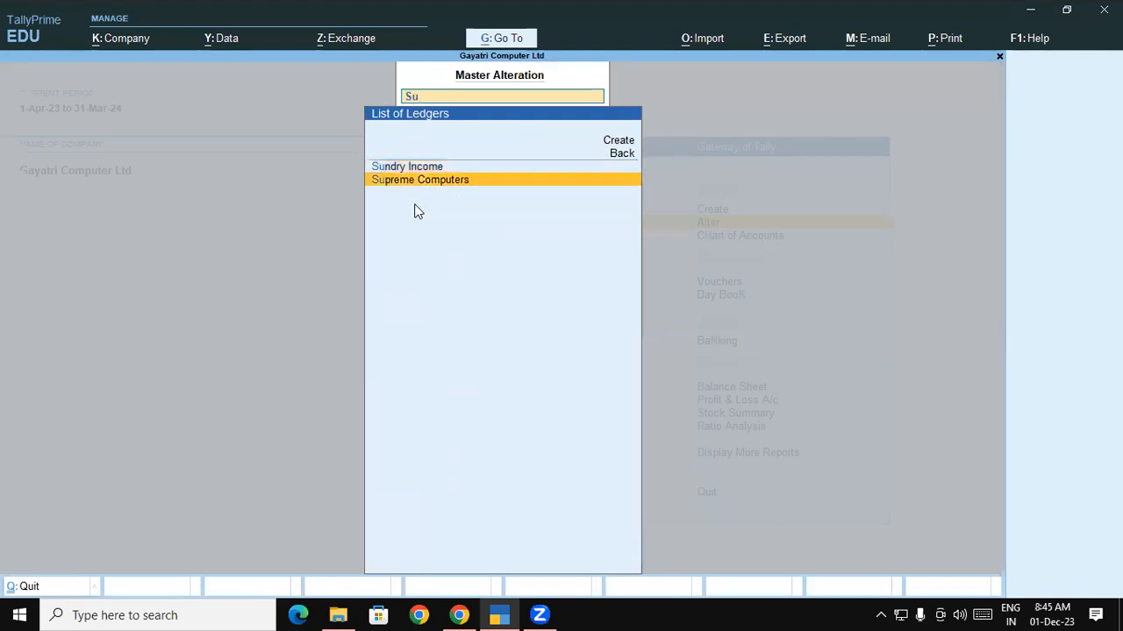
pyautogui.press('Return')
pyautogui.press('Return')
pyautogui.press('Return')
pyautogui.press('Return')
pyautogui.press('Return')
pyautogui.press('Return')
pyautogui.press('Return')
pyautogui.press('Return')
pyautogui.press('Return')
pyautogui.press('Return')
pyautogui.press('Return')
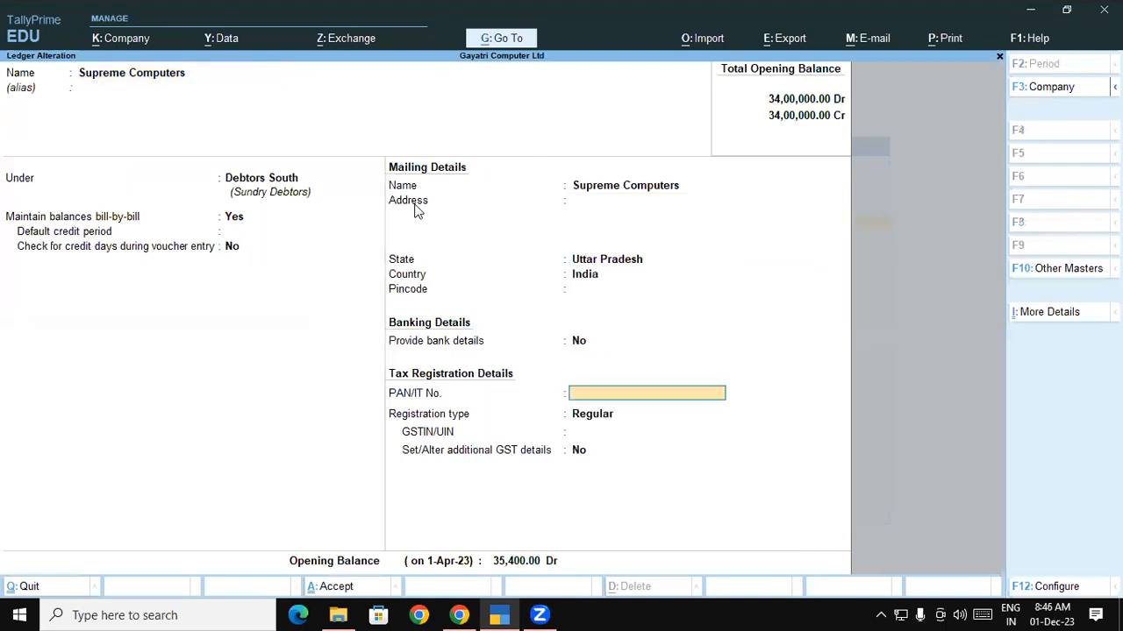
pyautogui.press('Return')
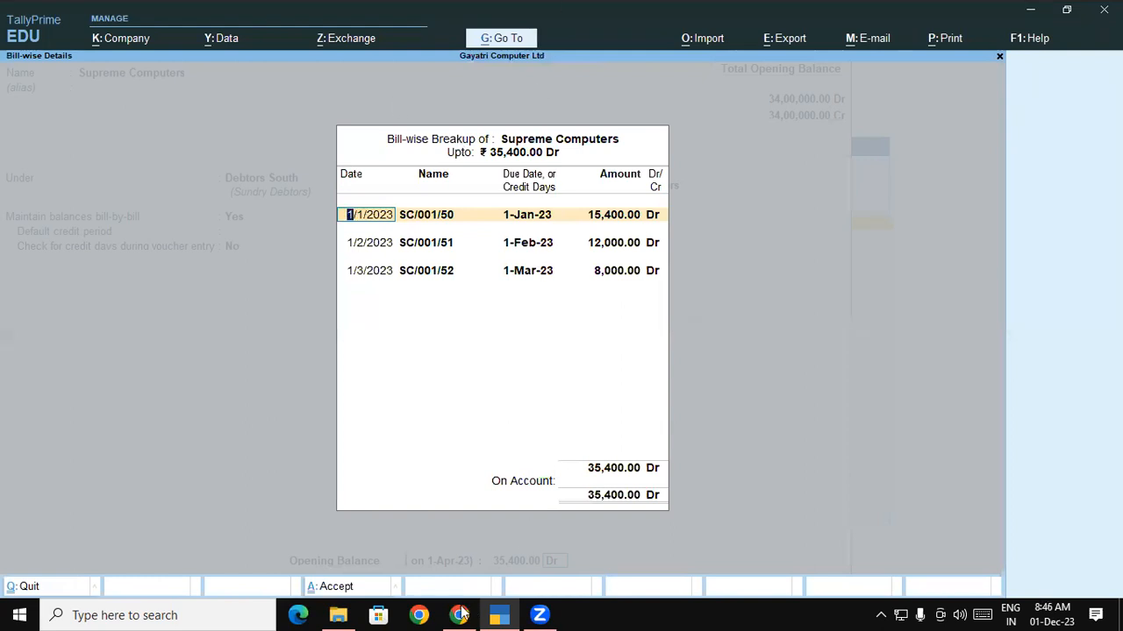
# Step: Switch to the PDF in Chrome and review transaction 7's full due amount, Supreme Computers party and discount rate
pyautogui.hotkey('alt', 'Tab')
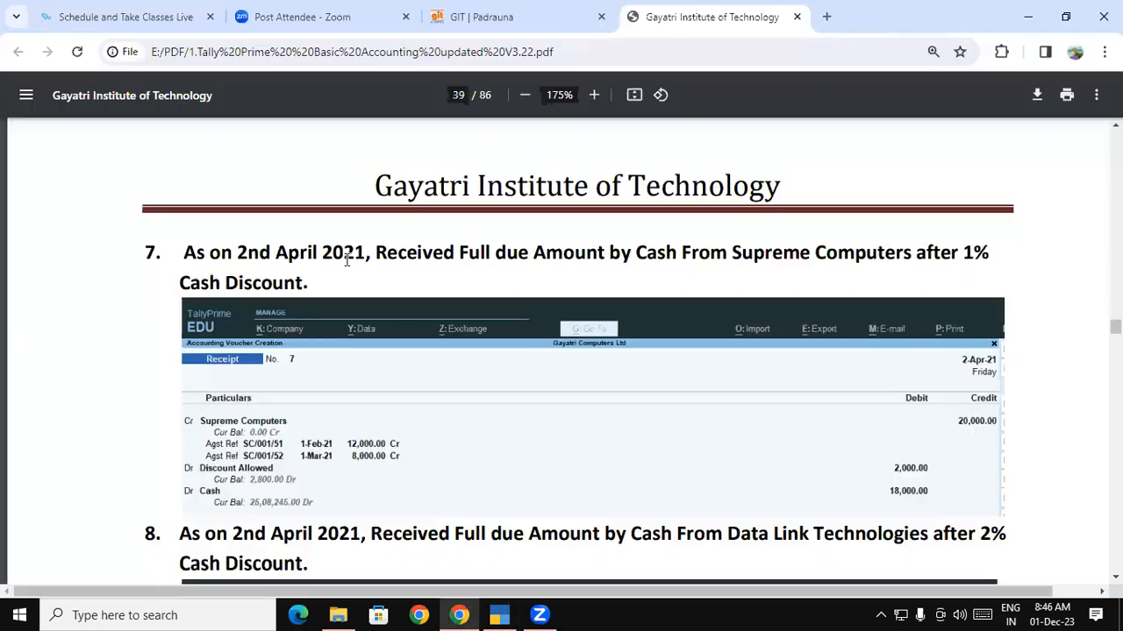
pyautogui.moveTo(423, 253); pyautogui.dragTo(616, 254)
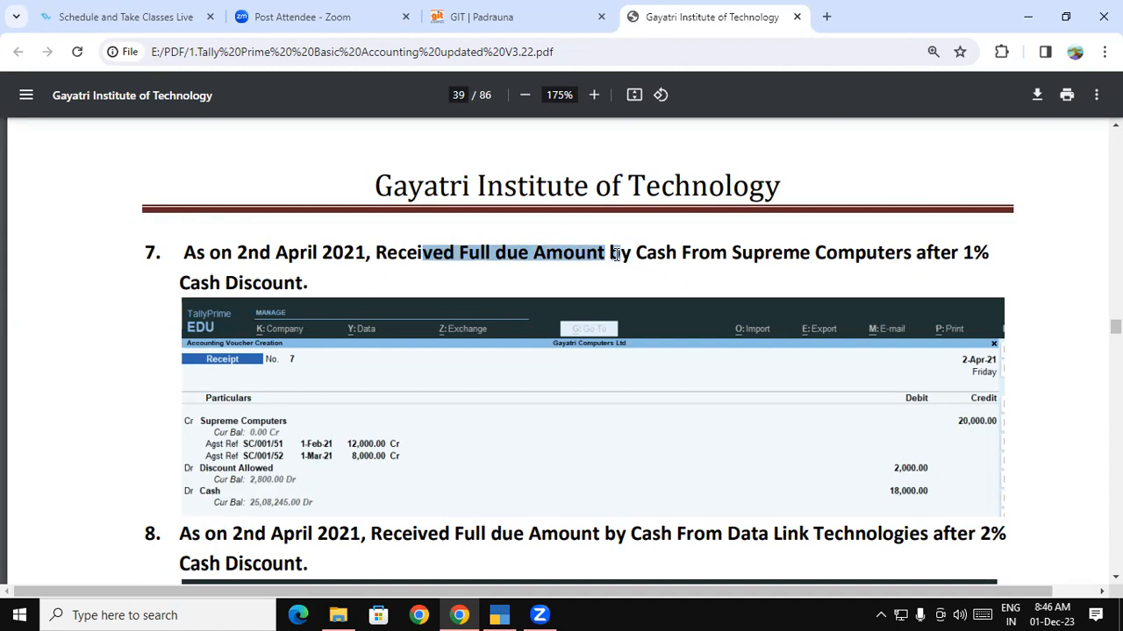
pyautogui.moveTo(677, 254); pyautogui.dragTo(505, 253)
pyautogui.click(740, 292)
pyautogui.moveTo(735, 251); pyautogui.dragTo(856, 247)
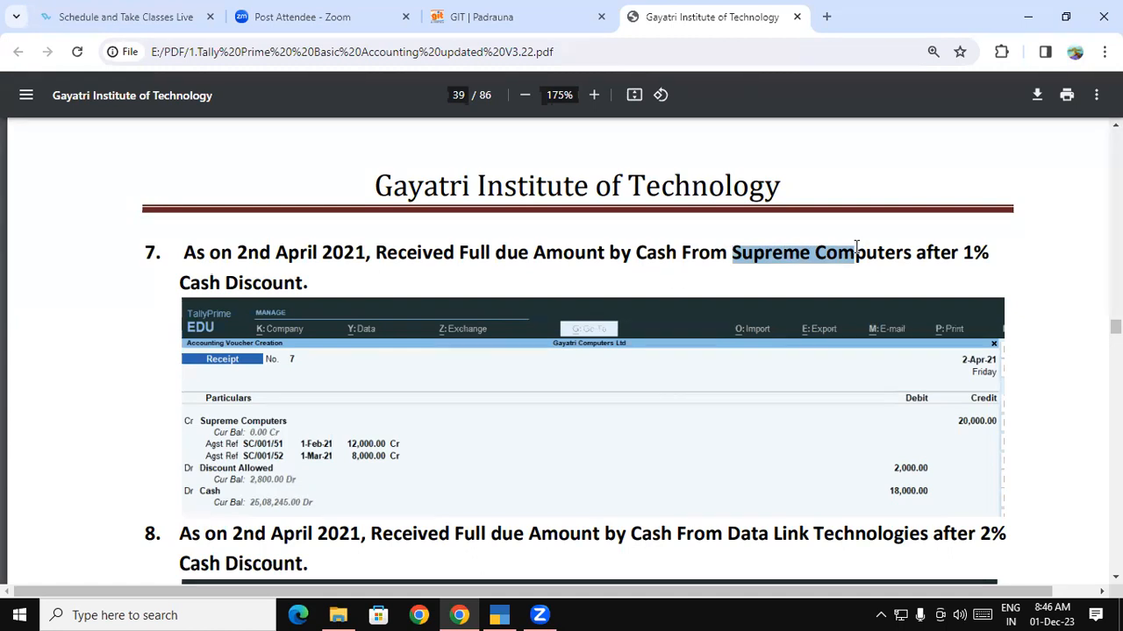
pyautogui.moveTo(963, 251); pyautogui.dragTo(989, 251)
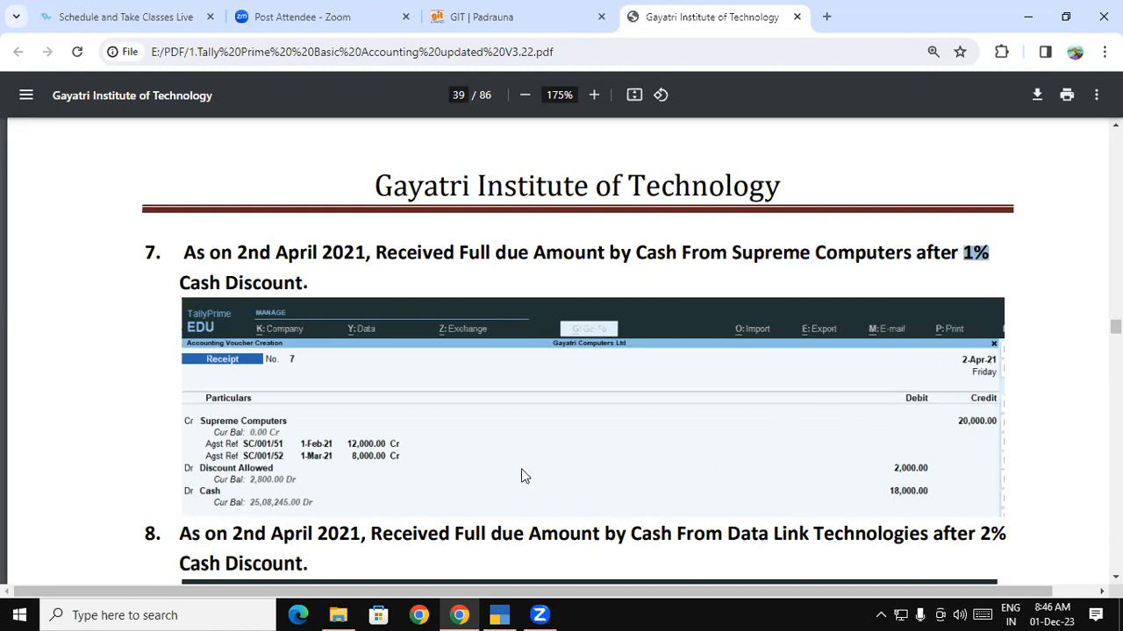
# Step: Switch to TallyPrime, leave the Supreme Computers ledger unaltered and open a new receipt voucher
pyautogui.hotkey('alt', 'Tab')
pyautogui.press('Escape')
pyautogui.press('Escape')
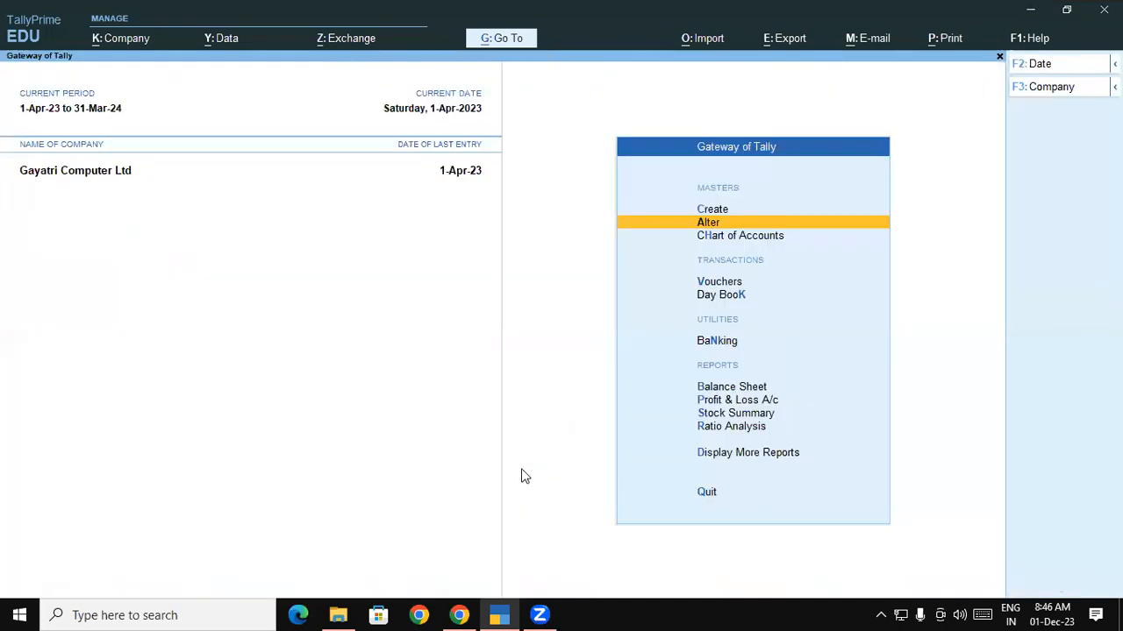
pyautogui.press('Down')
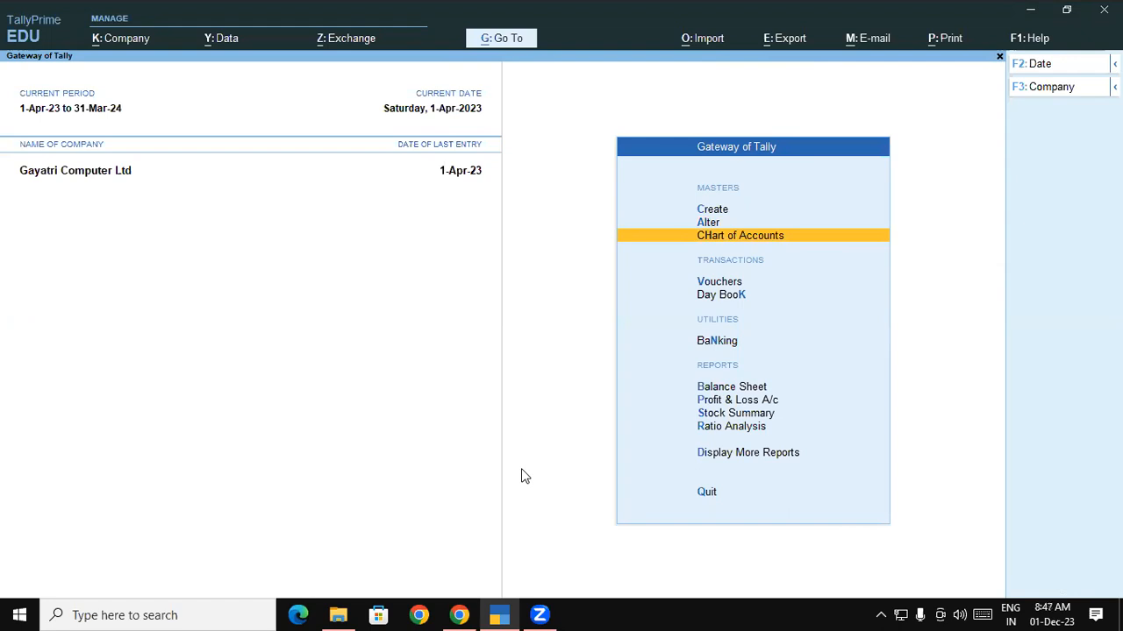
pyautogui.press('Down')
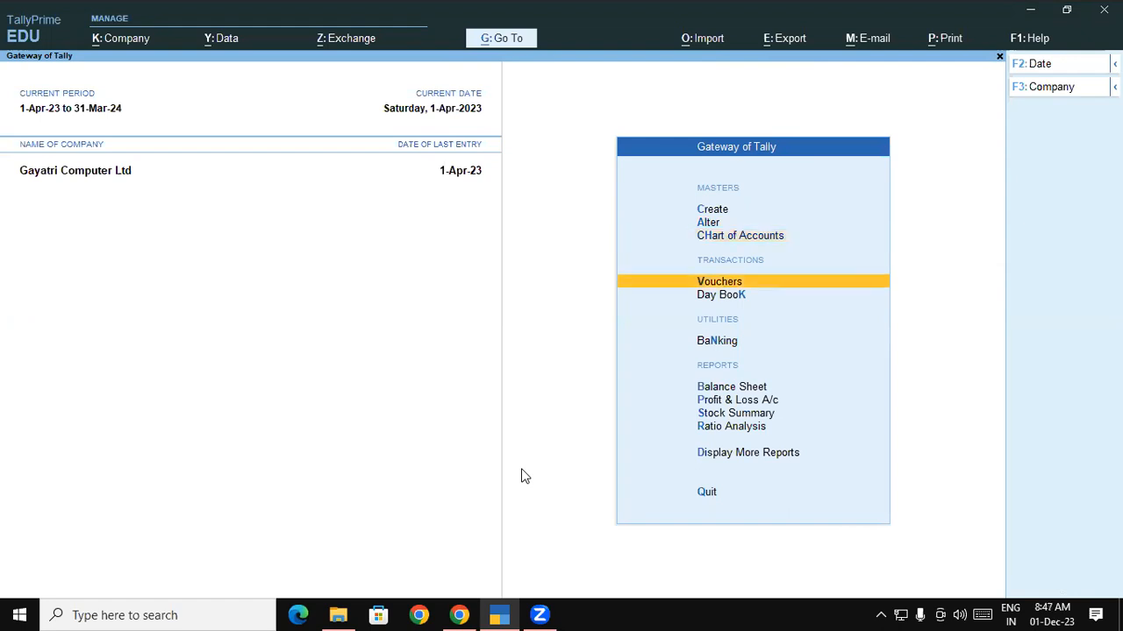
pyautogui.press('Return')
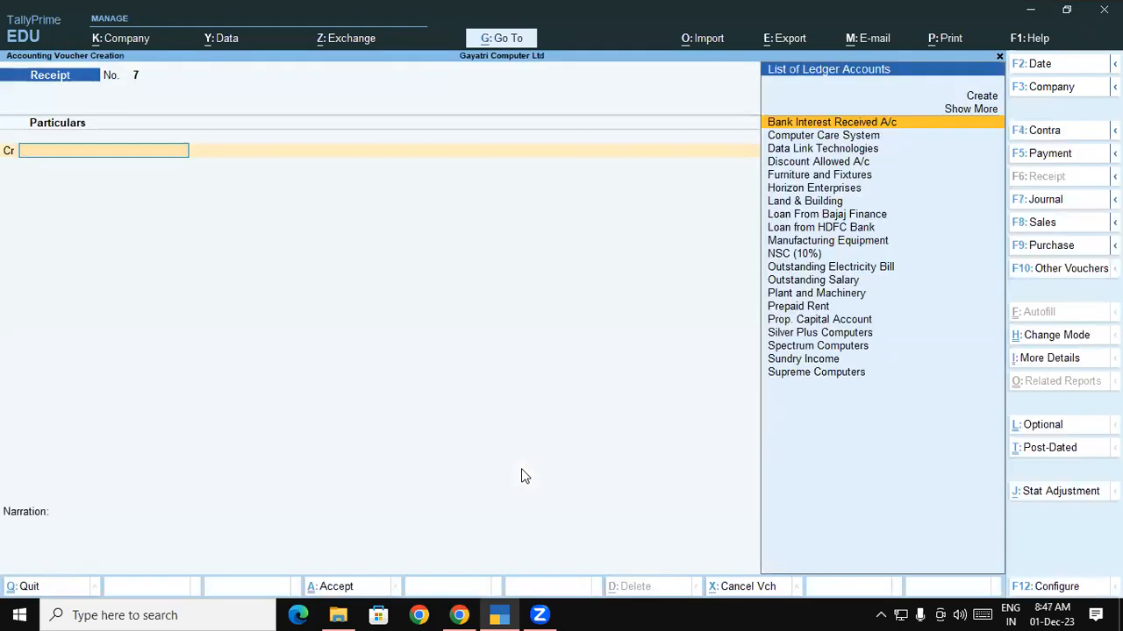
# Step: Credit Supreme Computers in the receipt voucher and allocate 12,000 against pending bill SC/001/51 as Agst Ref
pyautogui.write('Su')
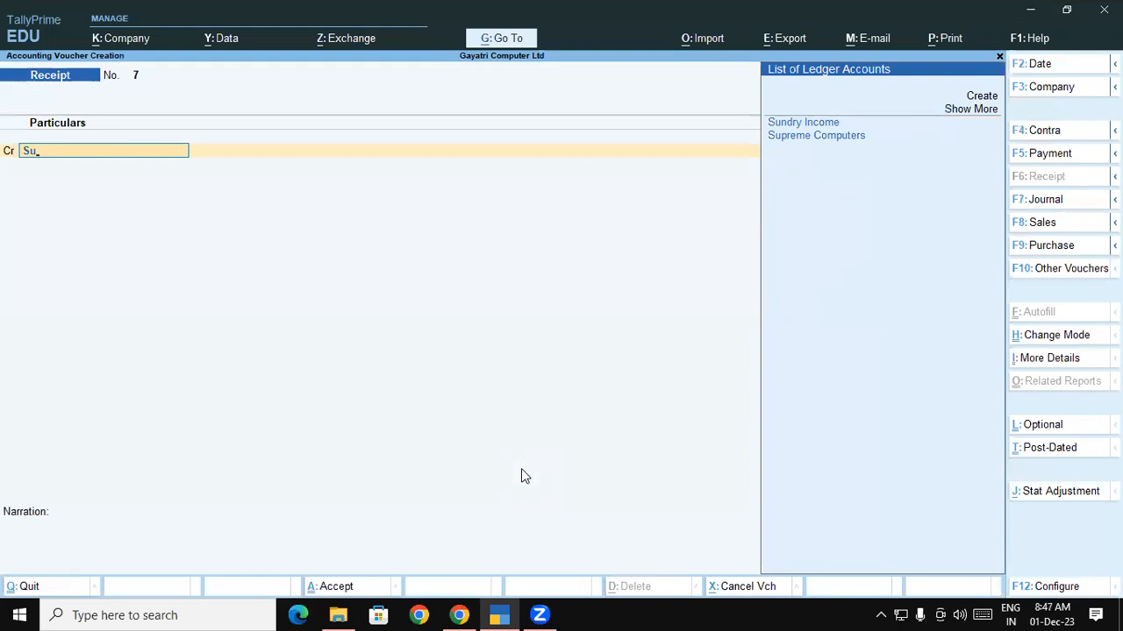
pyautogui.press('Down')
pyautogui.press('Return')
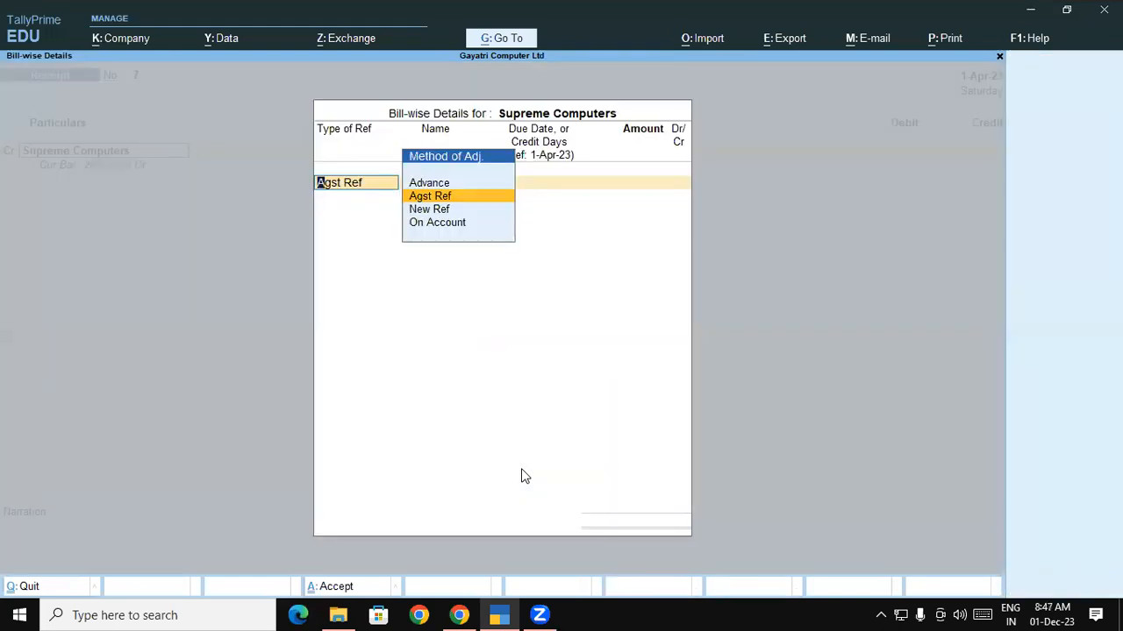
pyautogui.press('Return')
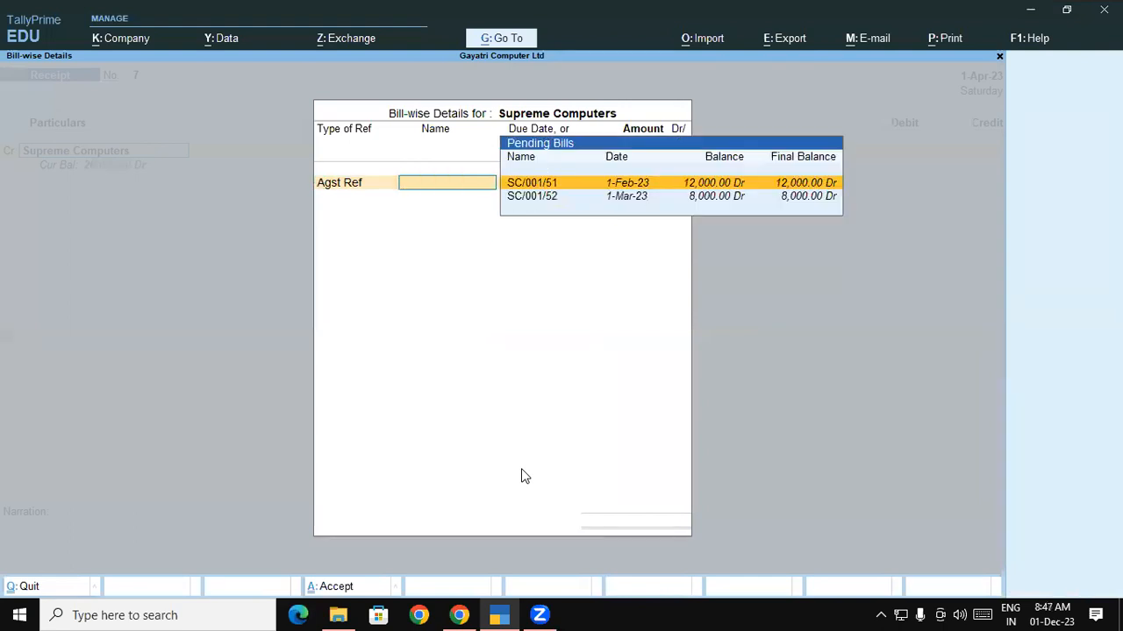
pyautogui.press('Return')
pyautogui.press('Return')
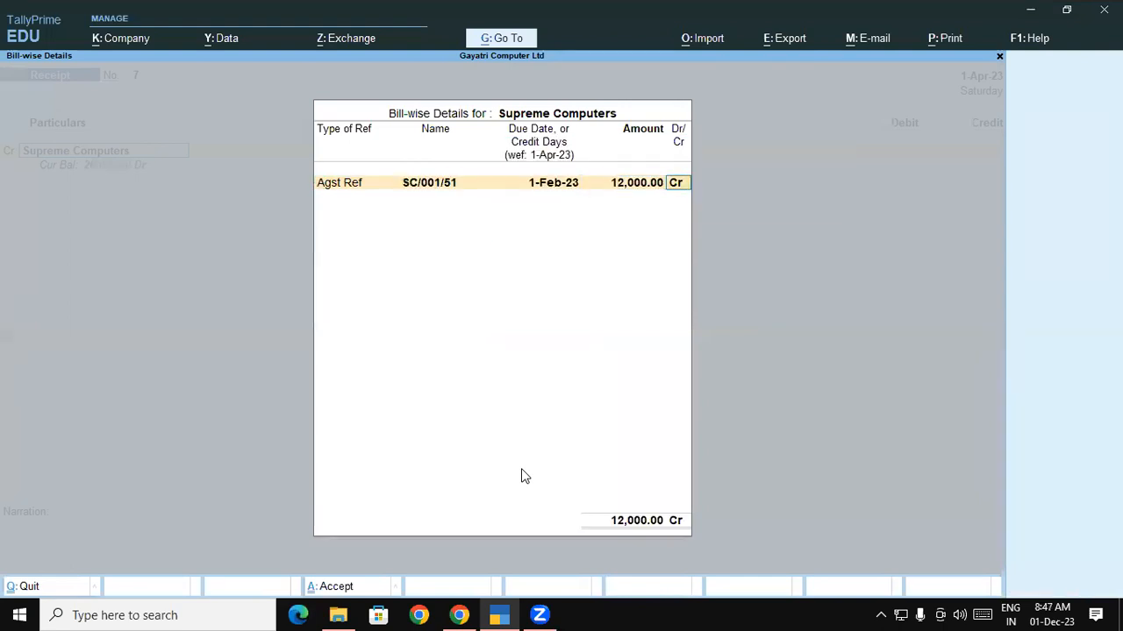
pyautogui.press('Return')
# Step: Add a second Agst Ref allocation of 8,000 against pending bill SC/001/52 in the Supreme Computers bill-wise details
pyautogui.press('Down')
pyautogui.press('Down')
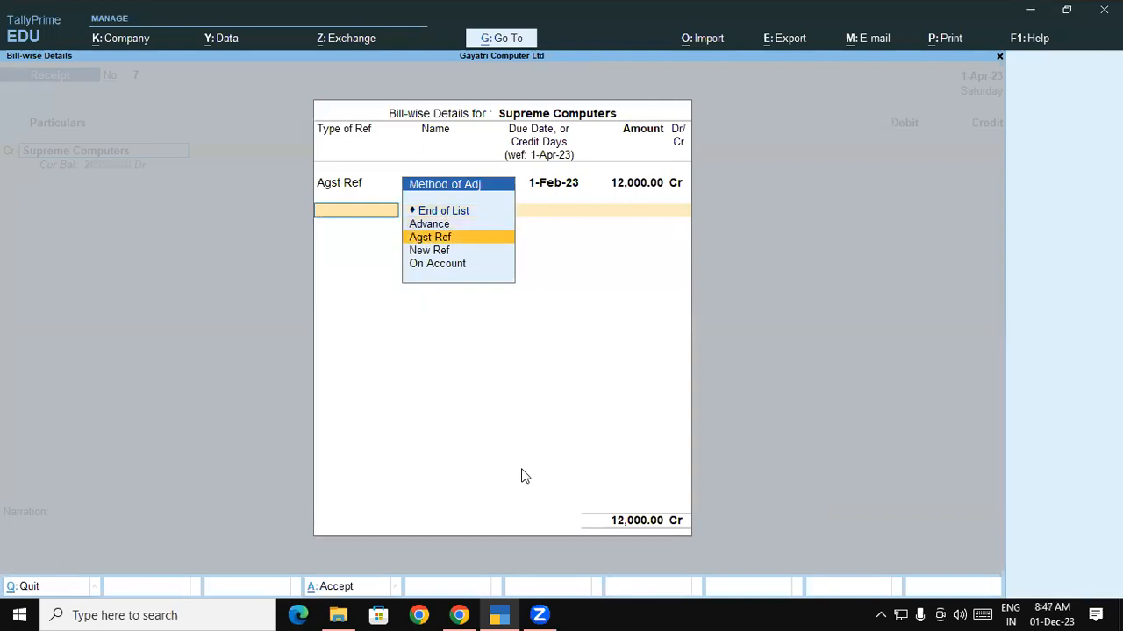
pyautogui.press('Return')
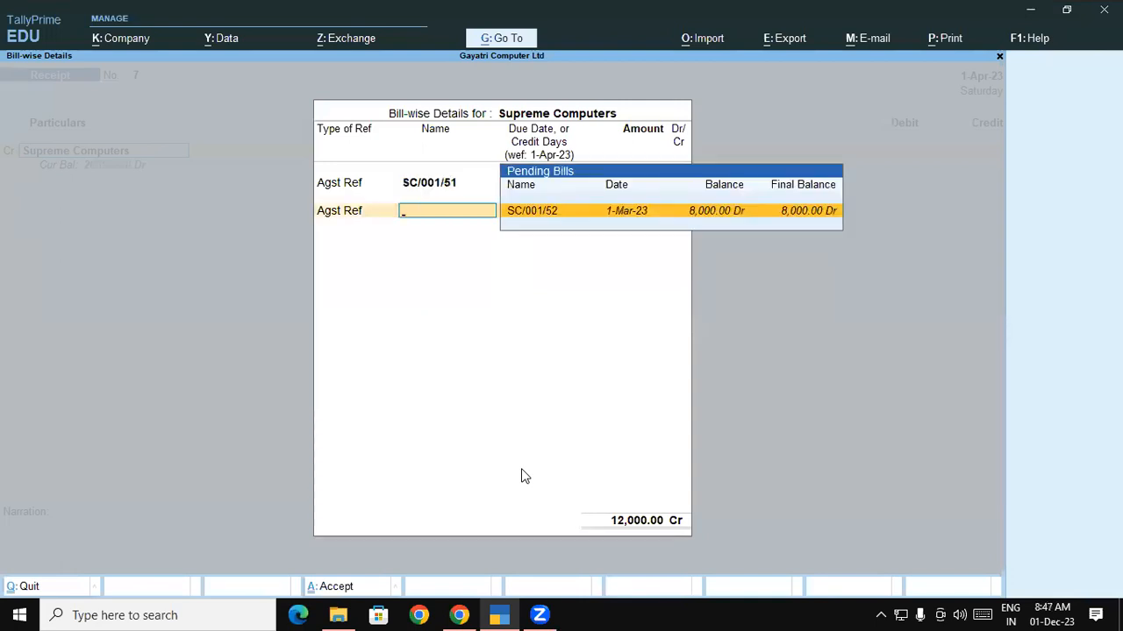
pyautogui.press('Return')
pyautogui.press('Return')
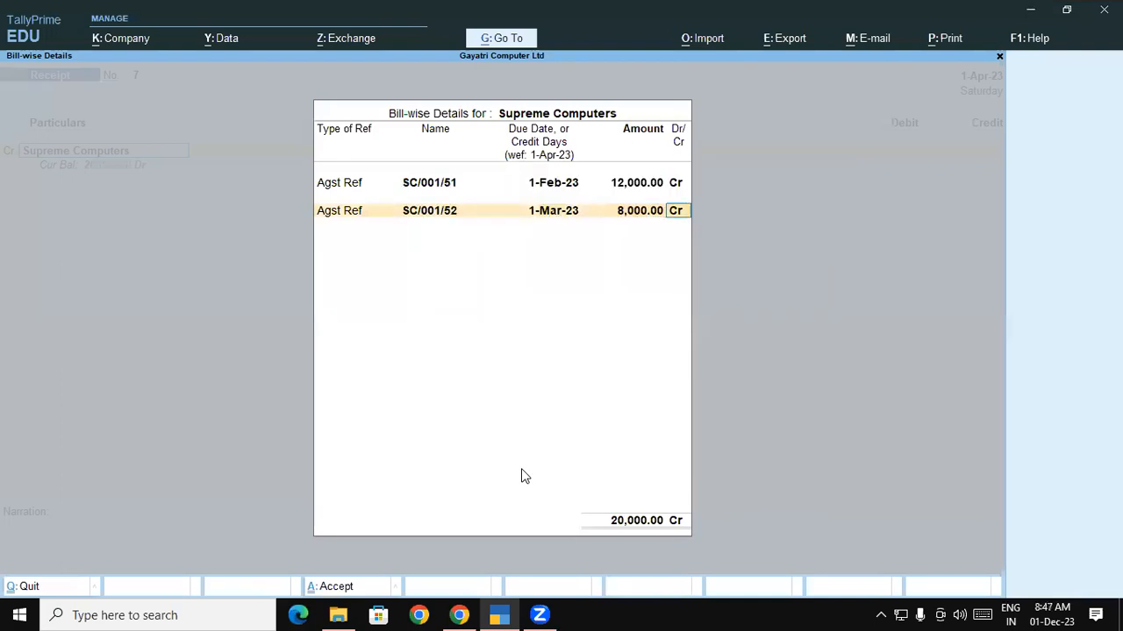
pyautogui.press('Return')
# Step: Replace the extra third Agst Ref row with End of List and finish the Supreme Computers bill-wise breakup
pyautogui.press('Down')
pyautogui.press('Down')
pyautogui.press('Return')
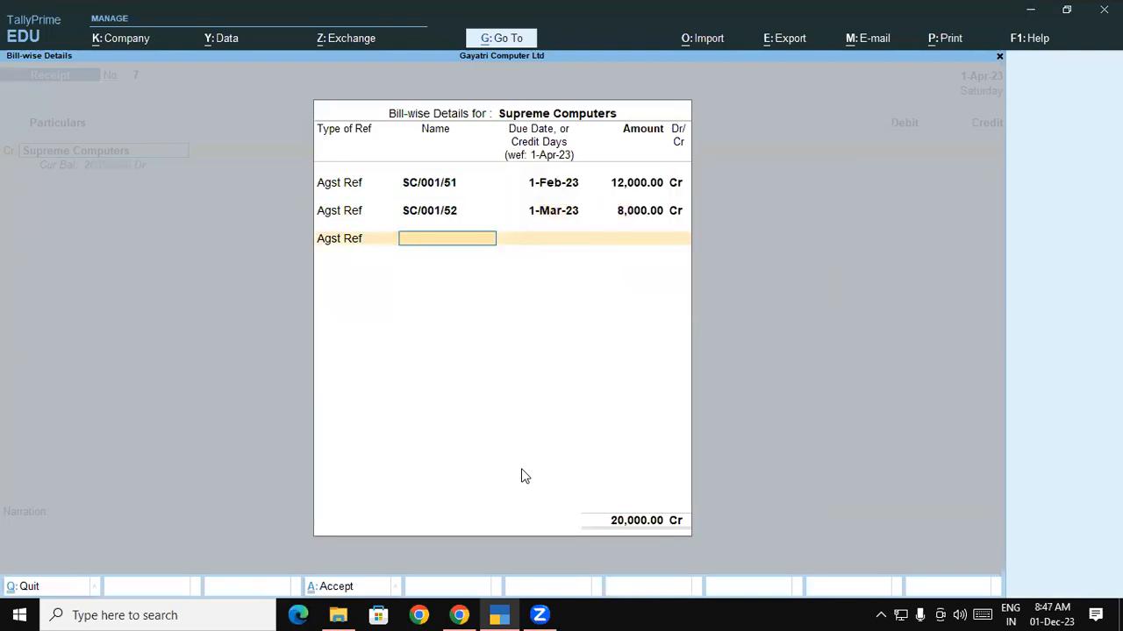
pyautogui.press('BackSpace')
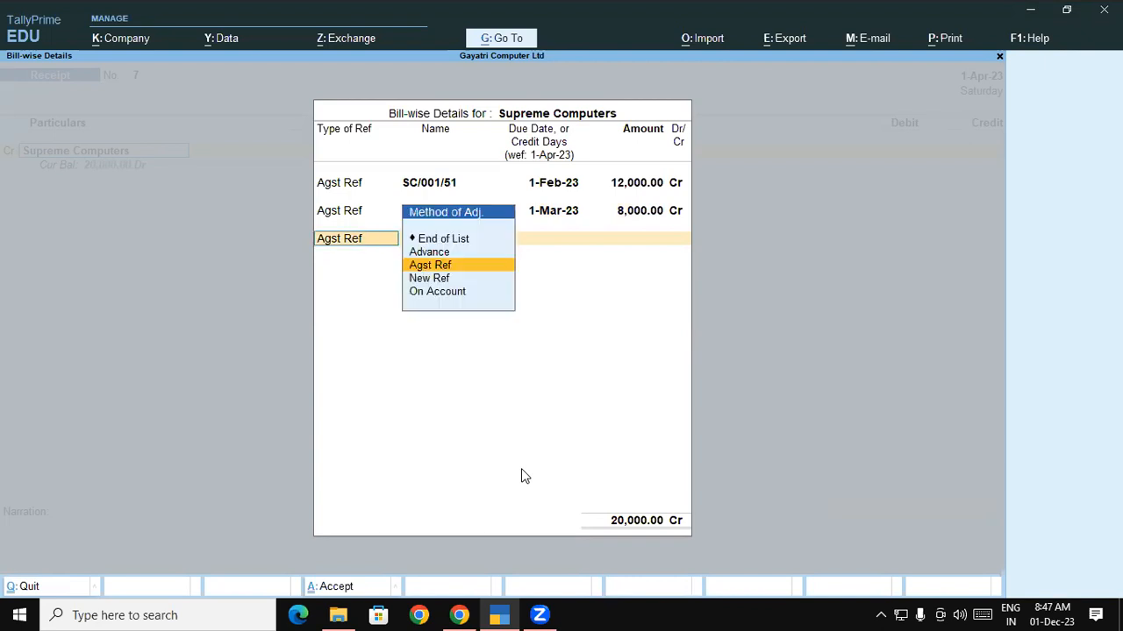
pyautogui.press('Up')
pyautogui.press('Up')
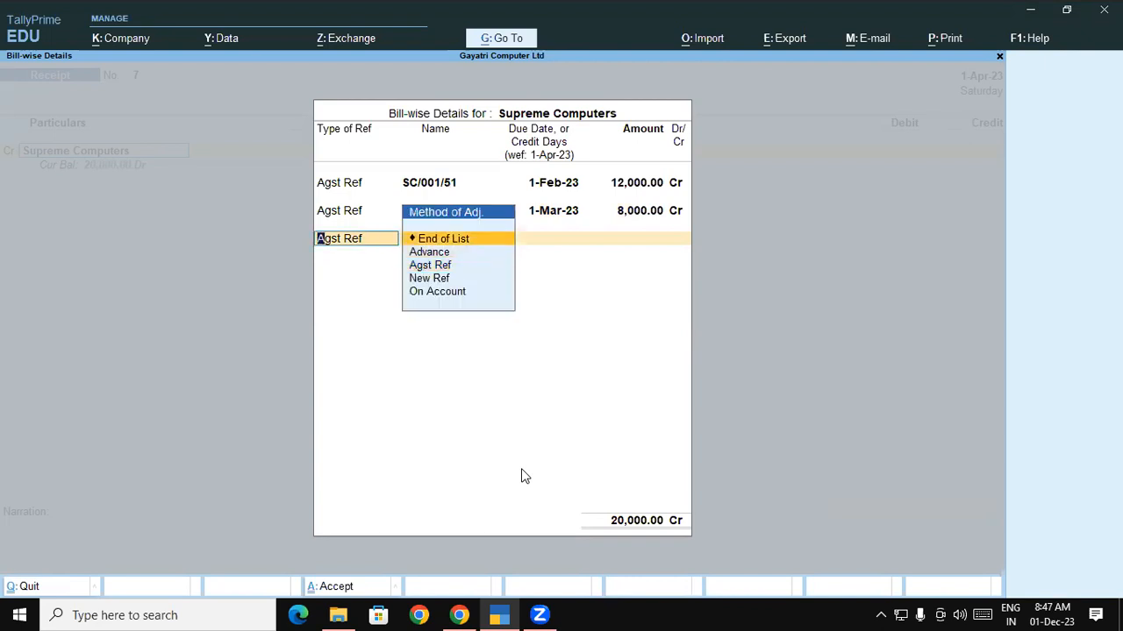
pyautogui.press('Return')
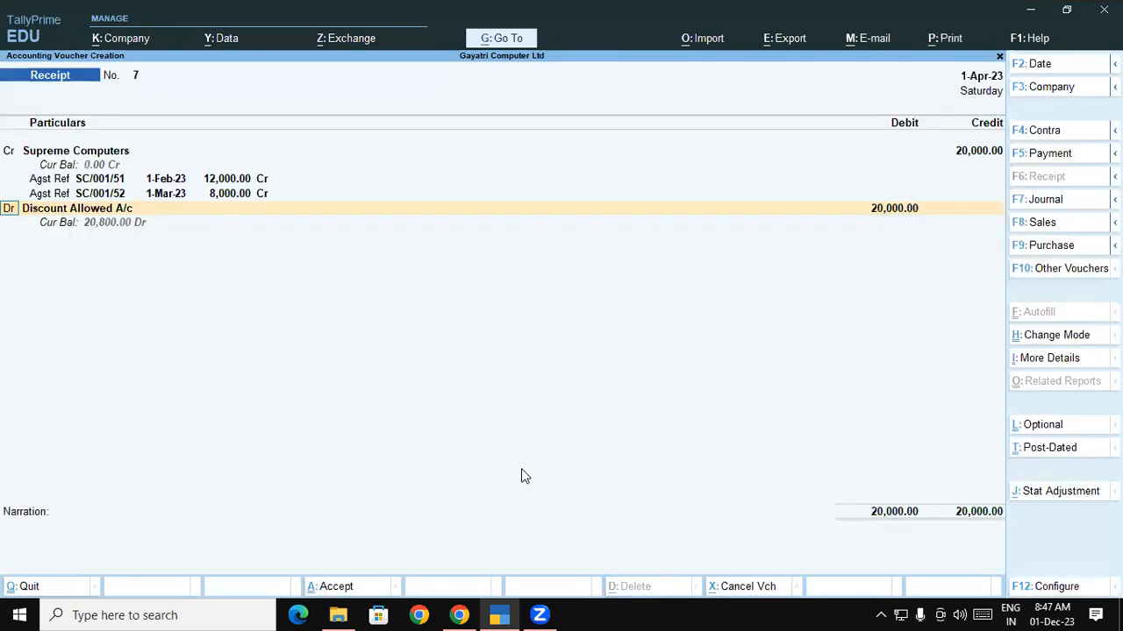
# Step: Debit Discount Allowed A/c with 2,000 in the receipt voucher
pyautogui.press('Return')
pyautogui.press('Return')
pyautogui.write('2000')
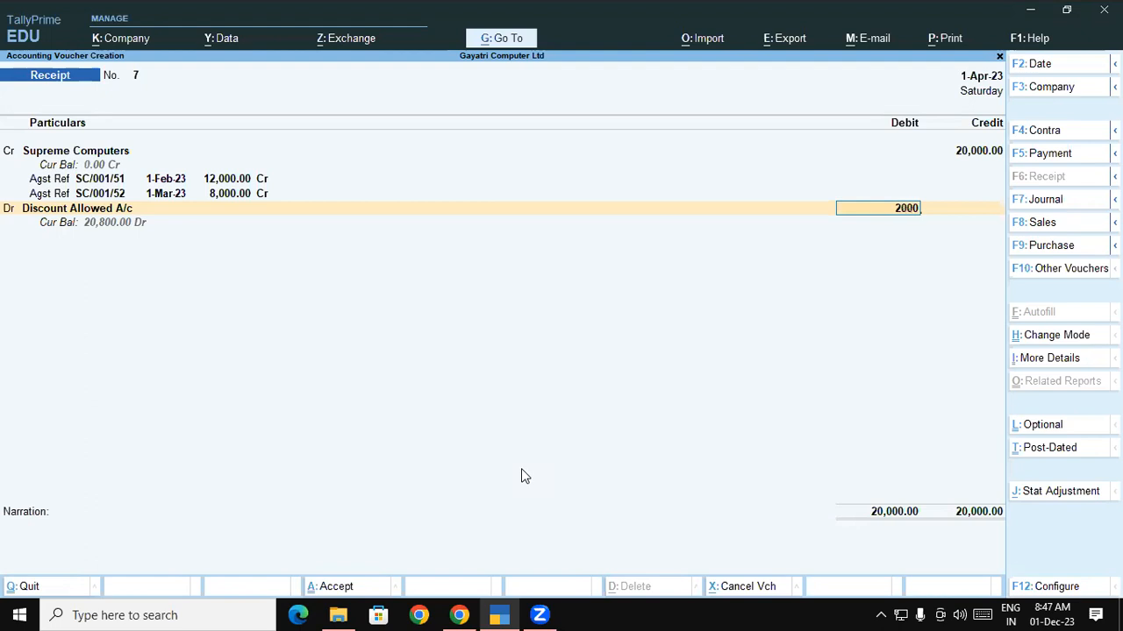
pyautogui.press('Return')
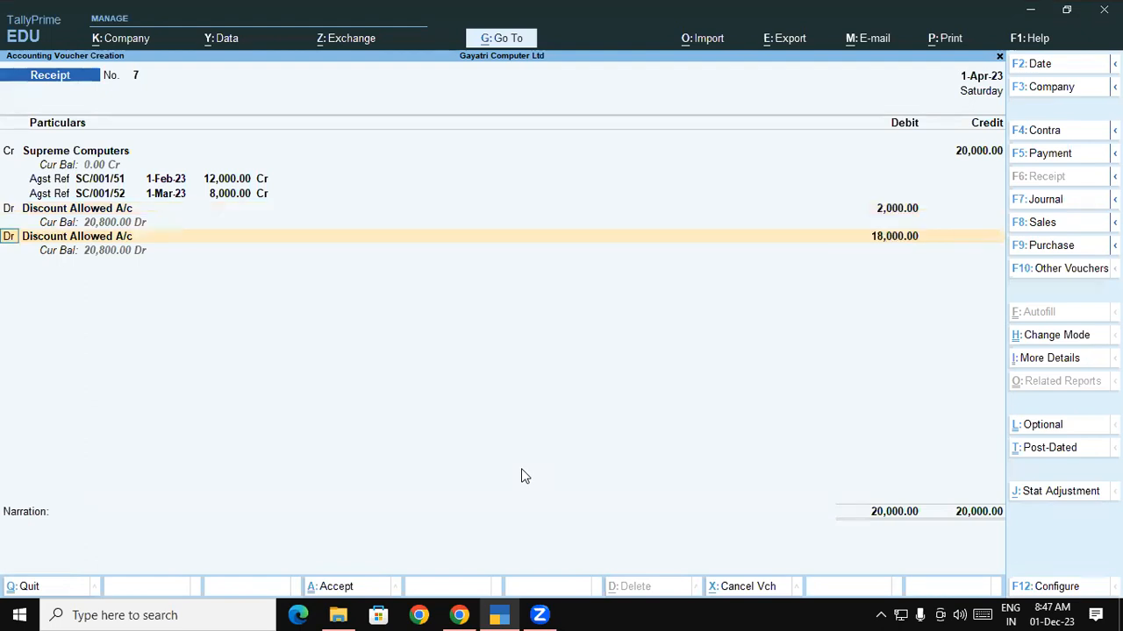
# Step: Debit Cash with the remaining 18,000 on the second debit line and save receipt voucher 7
pyautogui.press('Return')
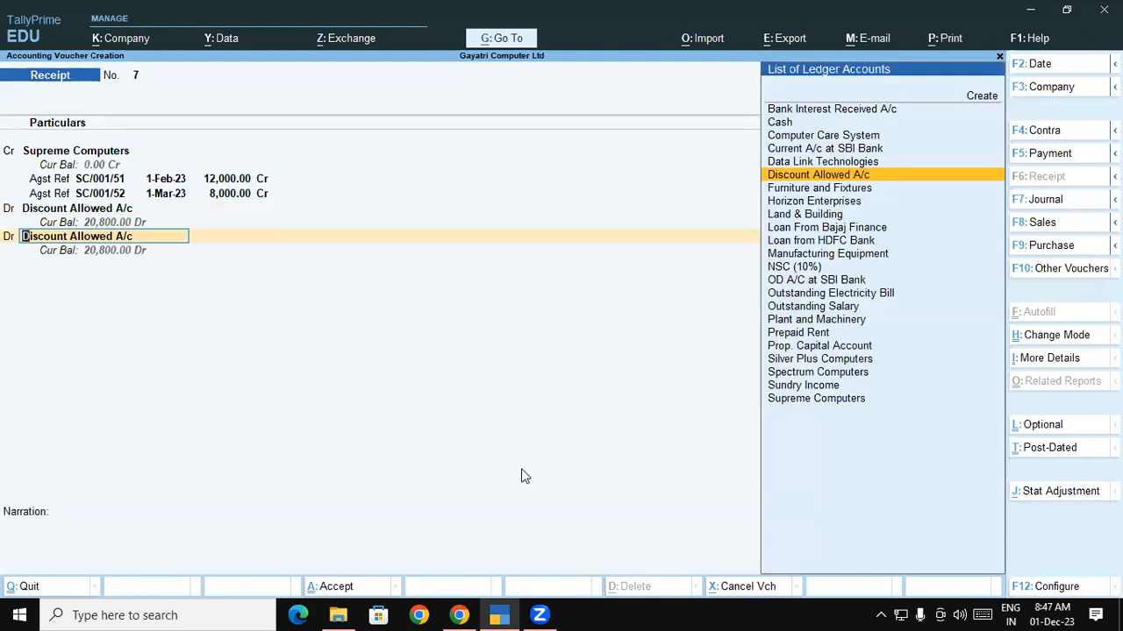
pyautogui.write('Ca')
pyautogui.press('Return')
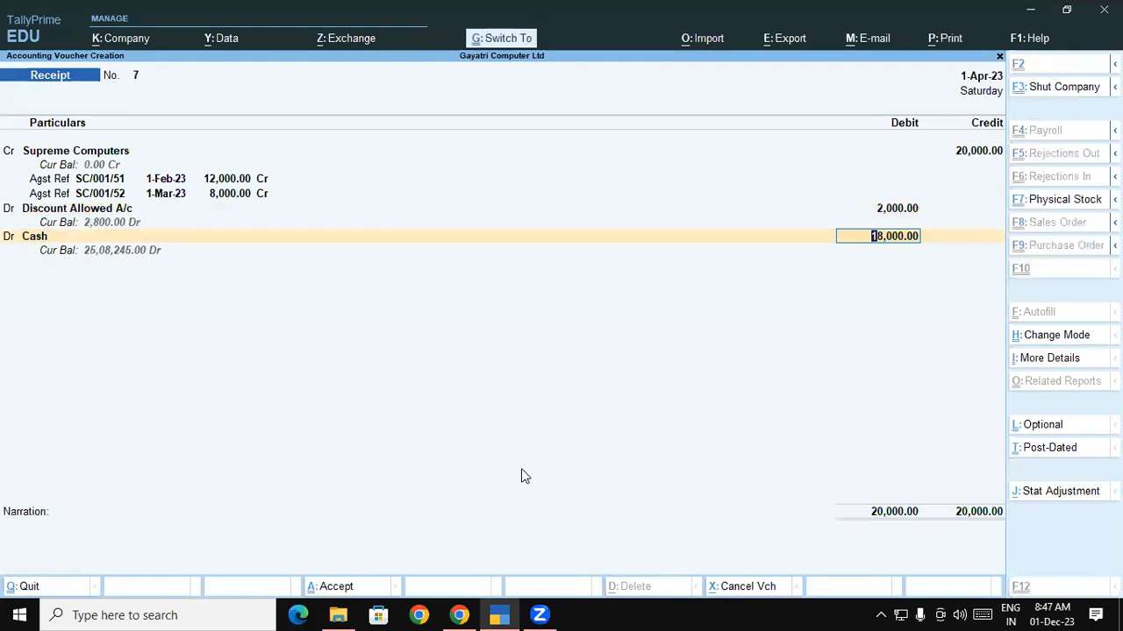
pyautogui.hotkey('ctrl', 'a')
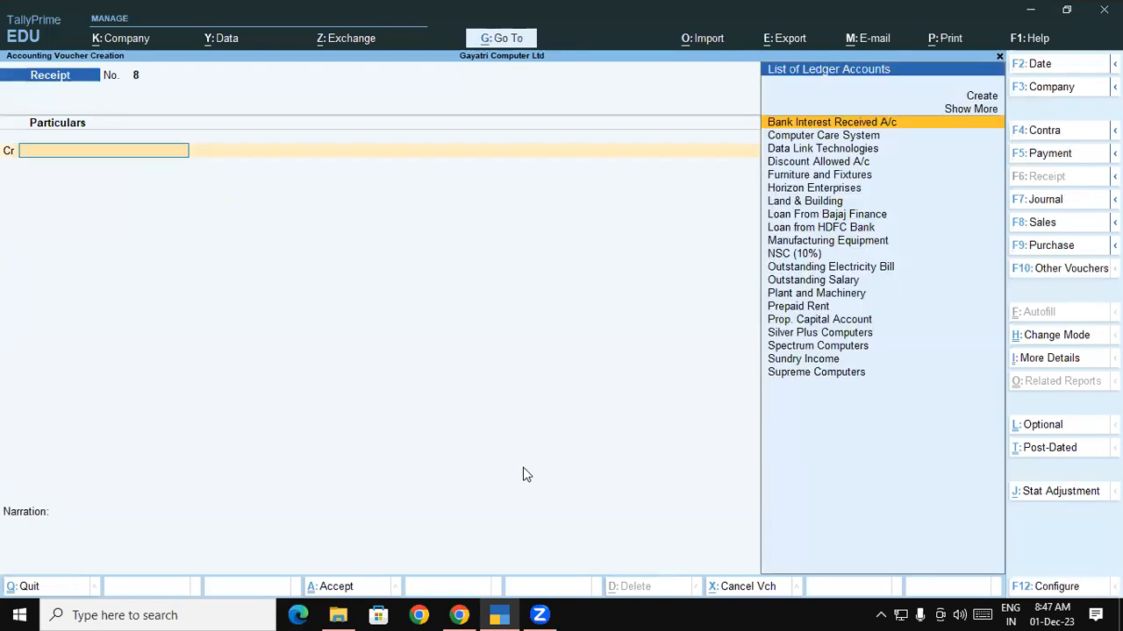
# Step: Switch to the PDF in Chrome and review transaction 8's full due amount, cash mode, Data Link Technologies party and discount rate
pyautogui.click(455, 613)
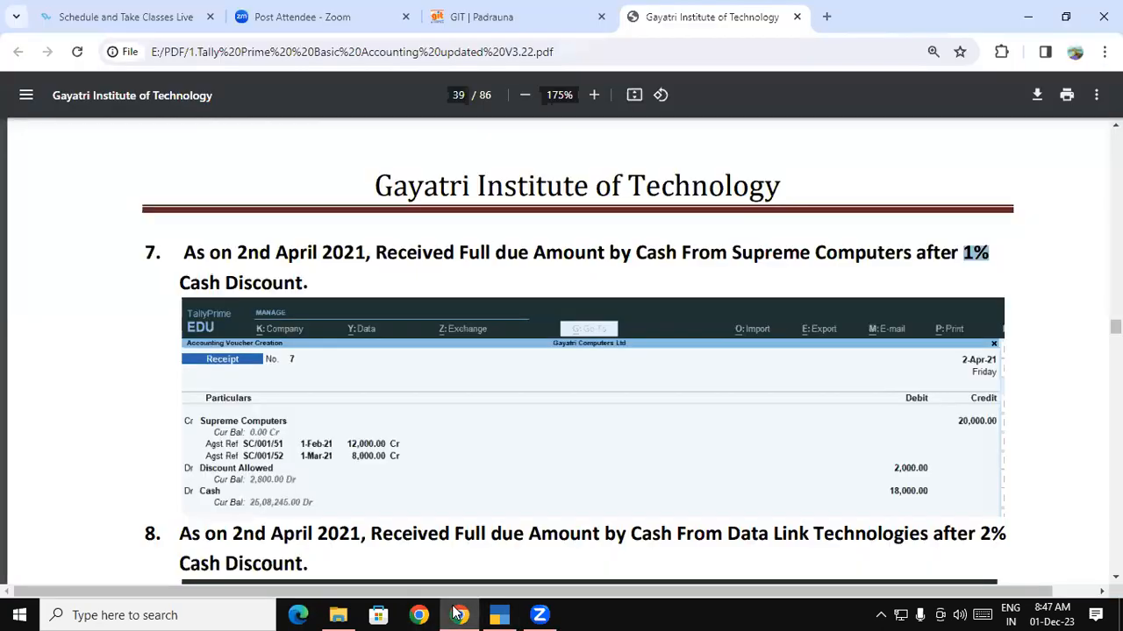
pyautogui.scroll(-4, 1030, 541)
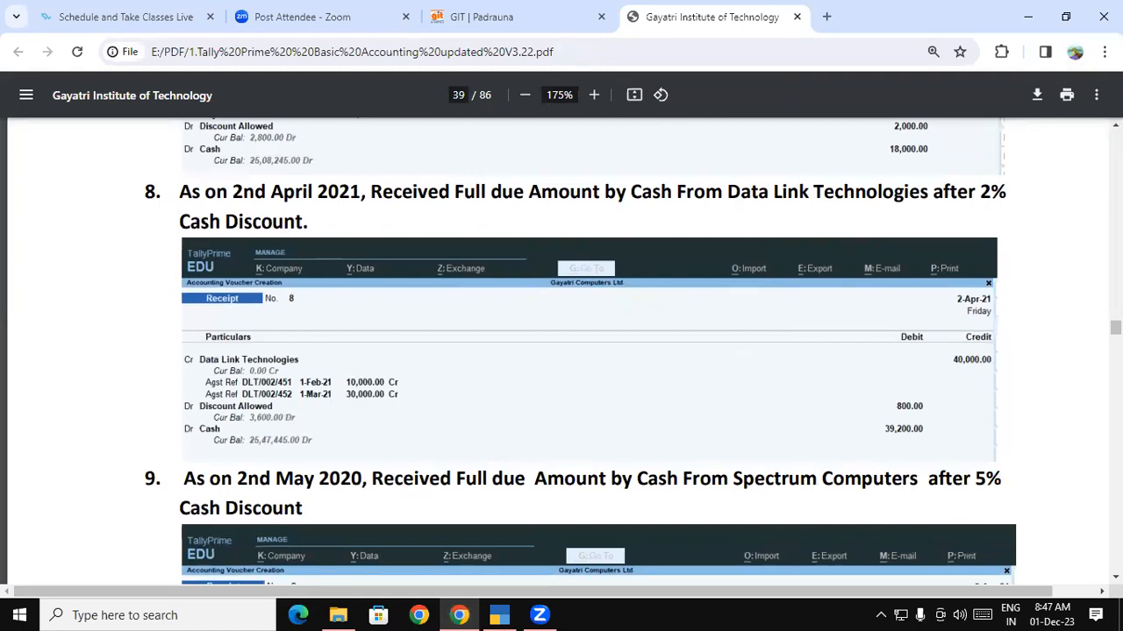
pyautogui.doubleClick(1116, 126)
pyautogui.moveTo(1009, 260); pyautogui.dragTo(982, 261)
pyautogui.click(369, 295)
pyautogui.moveTo(180, 260); pyautogui.dragTo(591, 258)
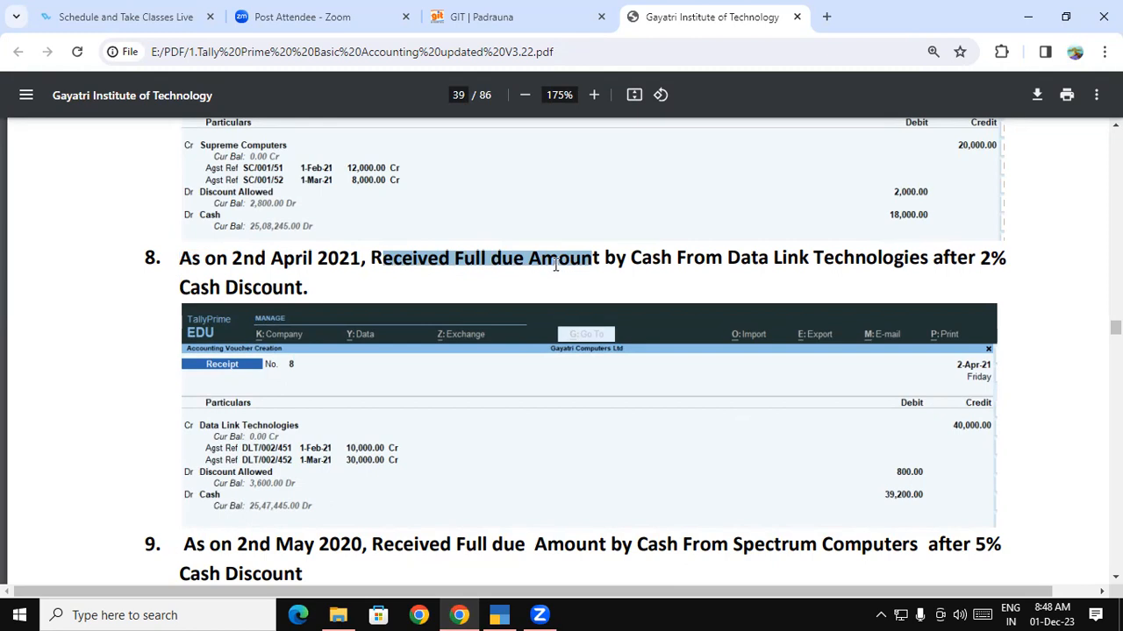
pyautogui.moveTo(670, 244); pyautogui.dragTo(610, 252)
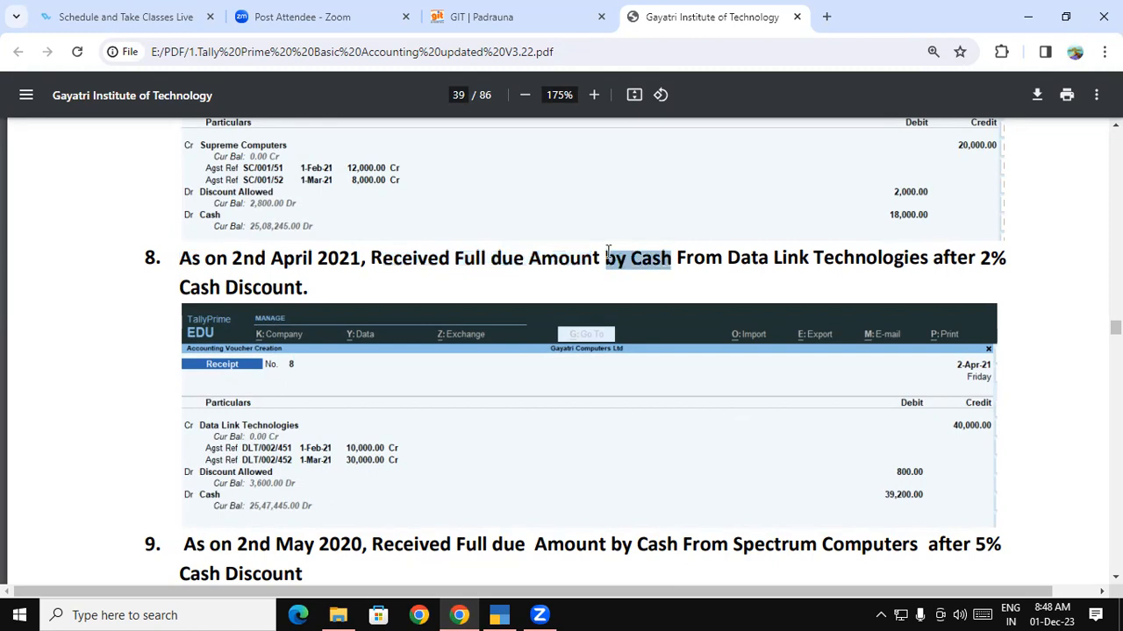
pyautogui.click(706, 257)
pyautogui.moveTo(735, 259); pyautogui.dragTo(866, 249)
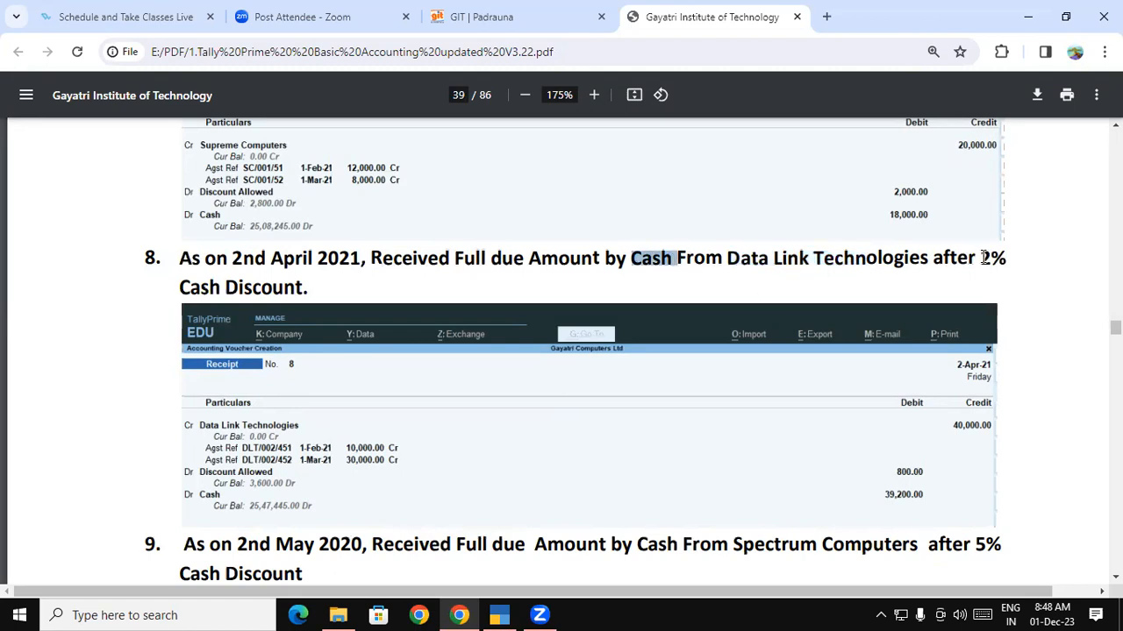
pyautogui.moveTo(982, 257); pyautogui.dragTo(998, 256)
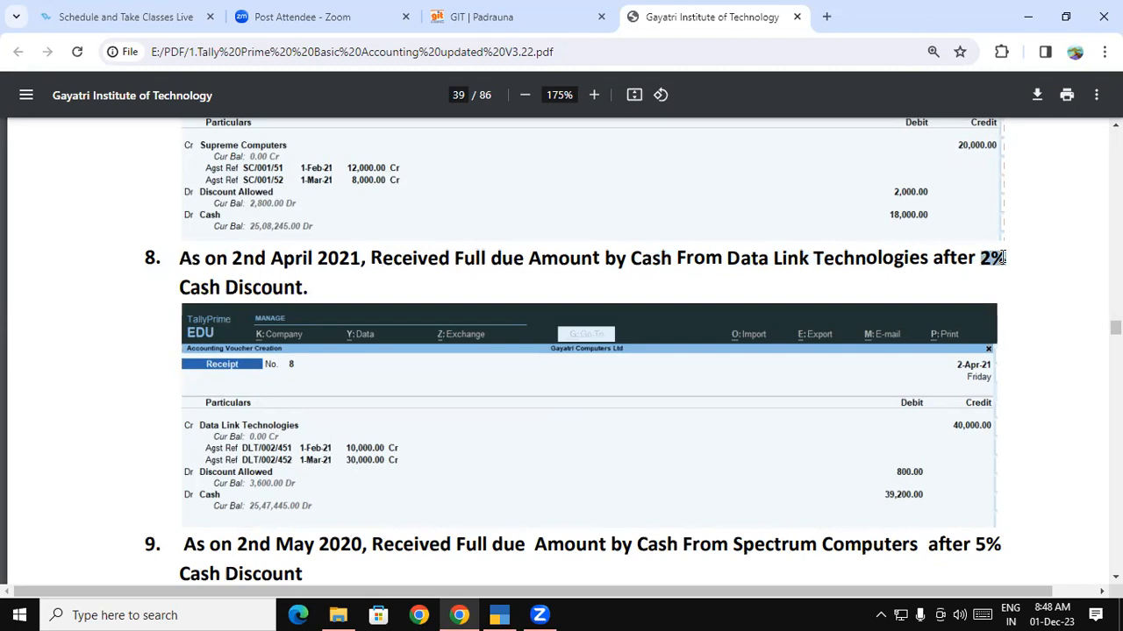
pyautogui.scroll(-2, 991, 257)
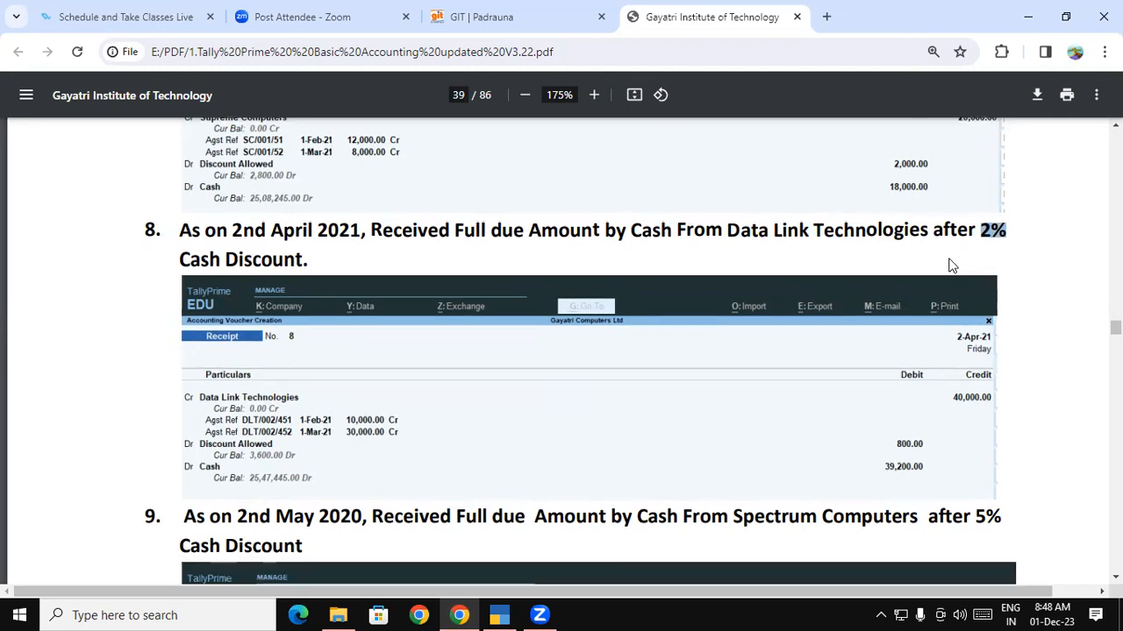
# Step: Look through transactions 9 and 10 in the PDF and on to the Contra Voucher (F4) section heading
pyautogui.scroll(-3, 578, 351)
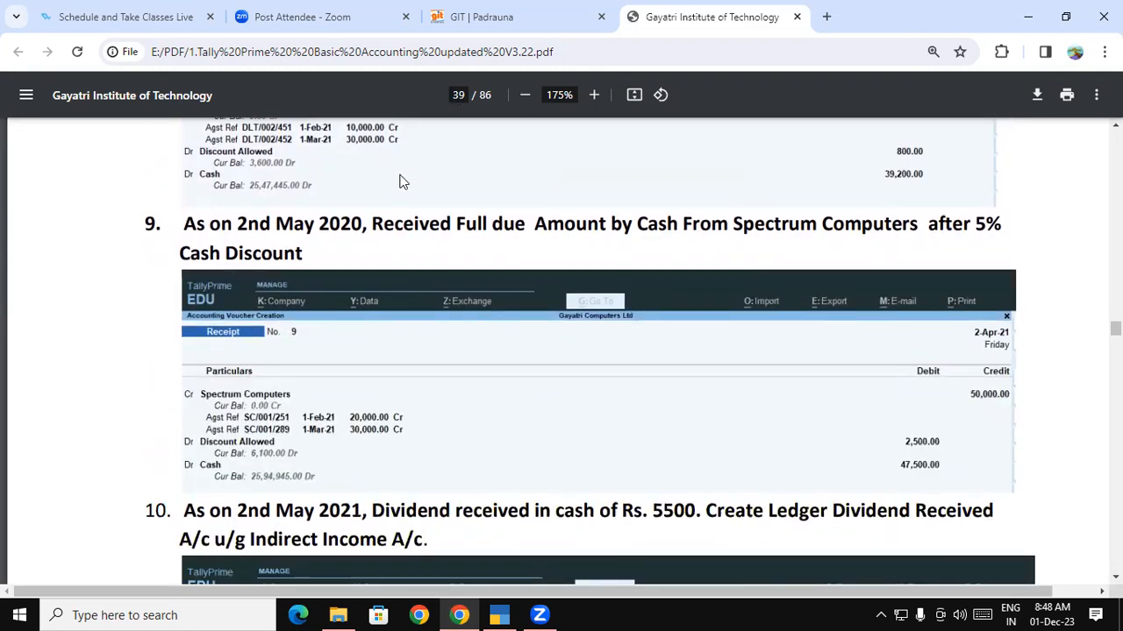
pyautogui.moveTo(185, 224); pyautogui.dragTo(312, 255)
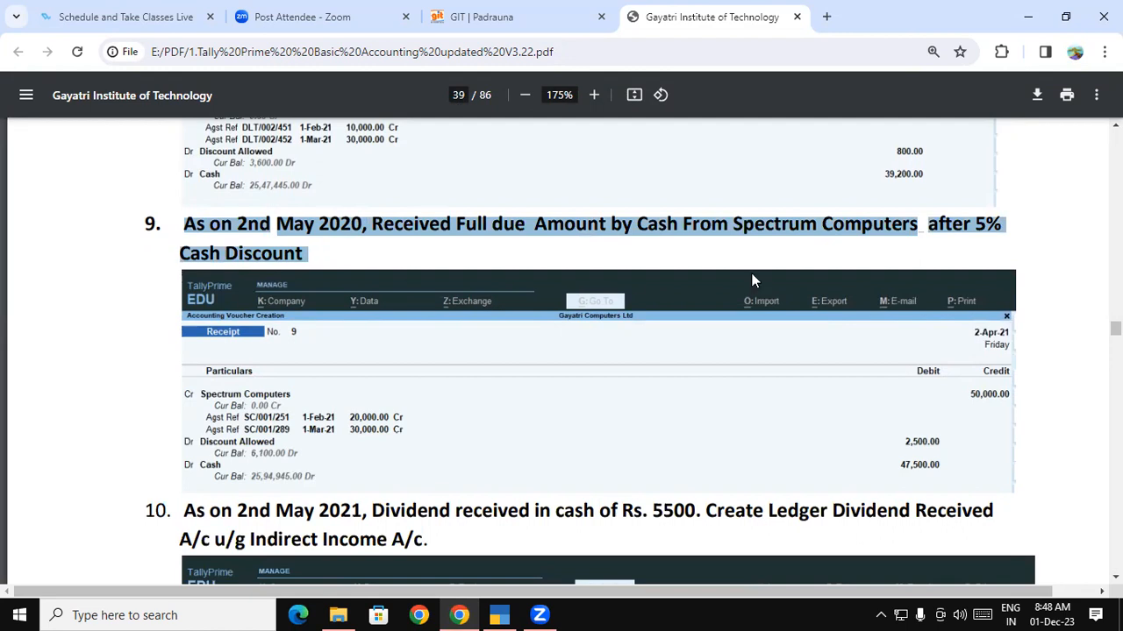
pyautogui.click(896, 274)
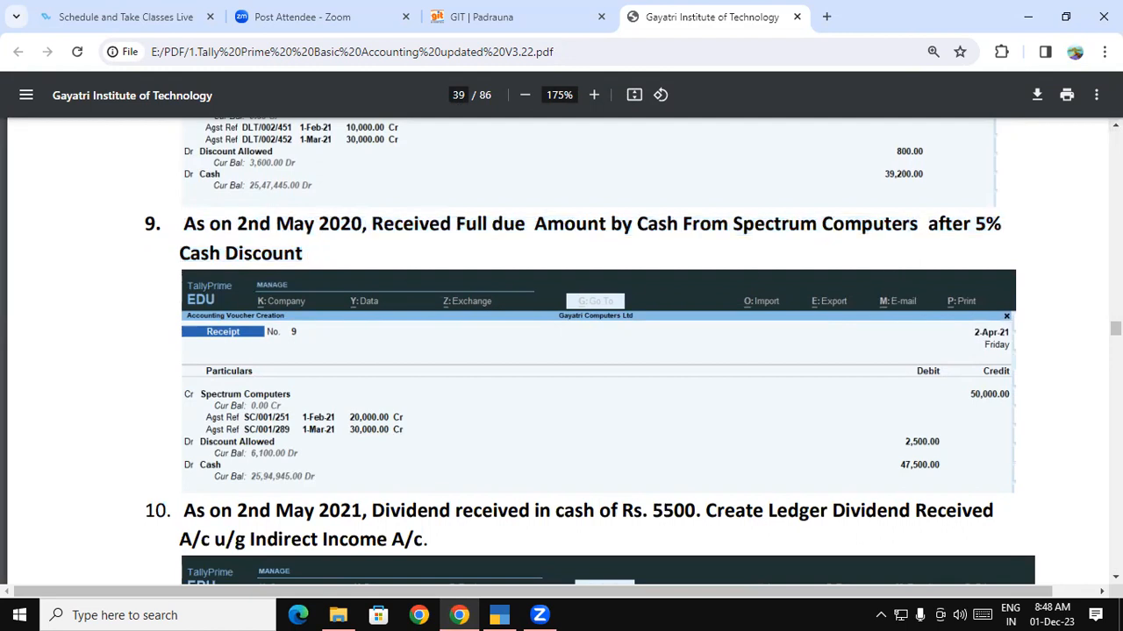
pyautogui.click(1115, 577)
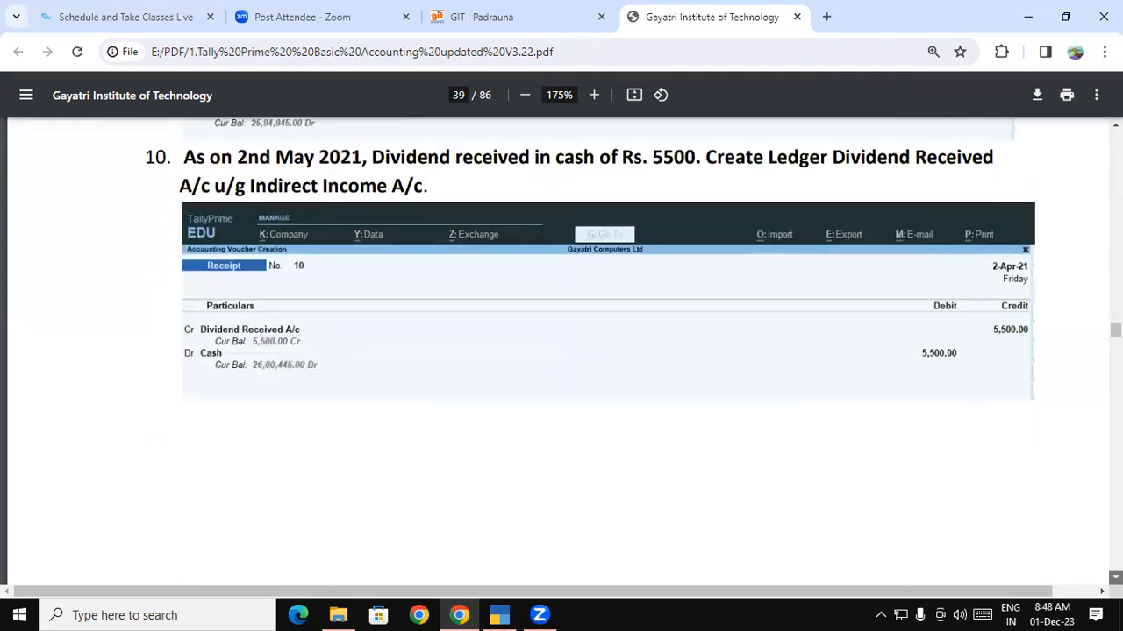
pyautogui.click(1115, 578)
pyautogui.click(1115, 577)
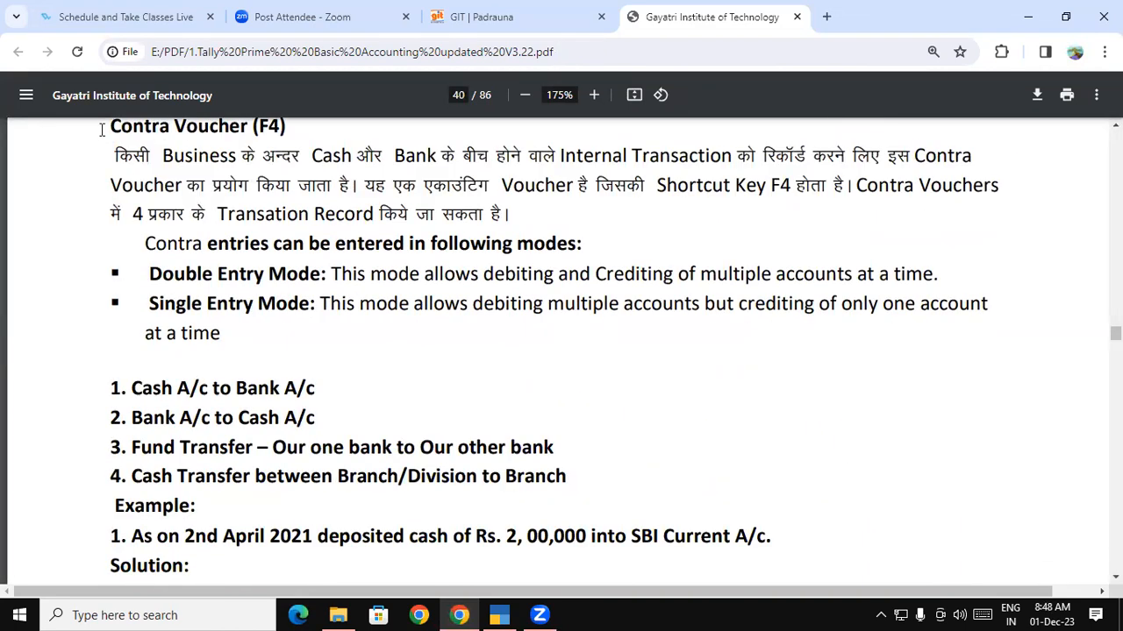
pyautogui.moveTo(100, 125); pyautogui.dragTo(339, 148)
pyautogui.click(342, 145)
# Step: Return to transaction 8 on page 39 of the PDF and reread its text
pyautogui.click(1116, 125)
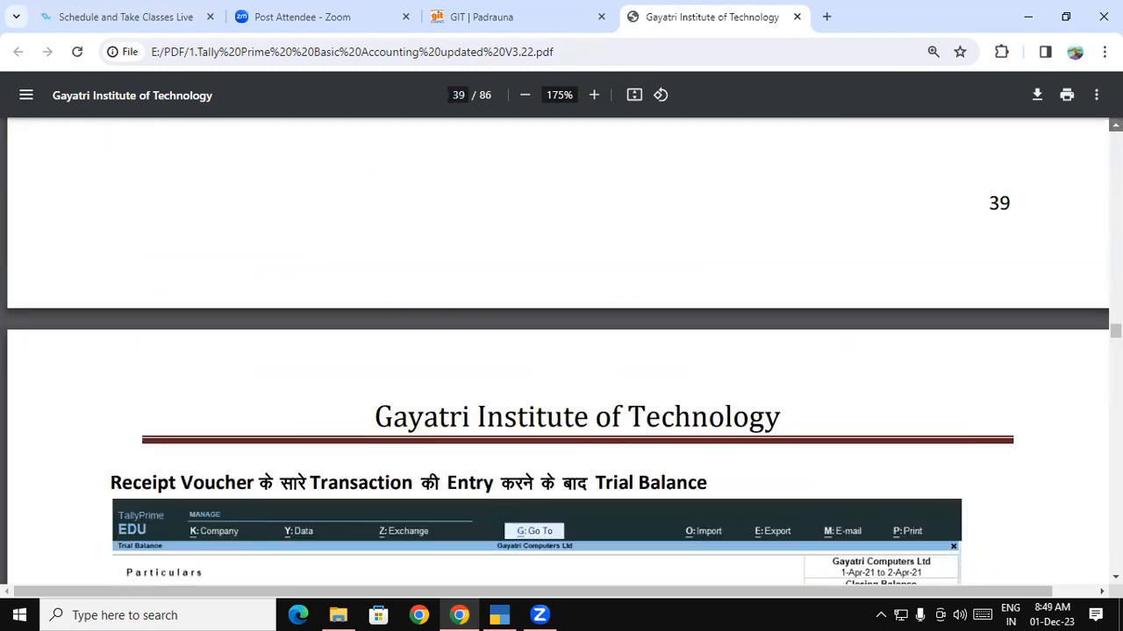
pyautogui.click(1116, 125)
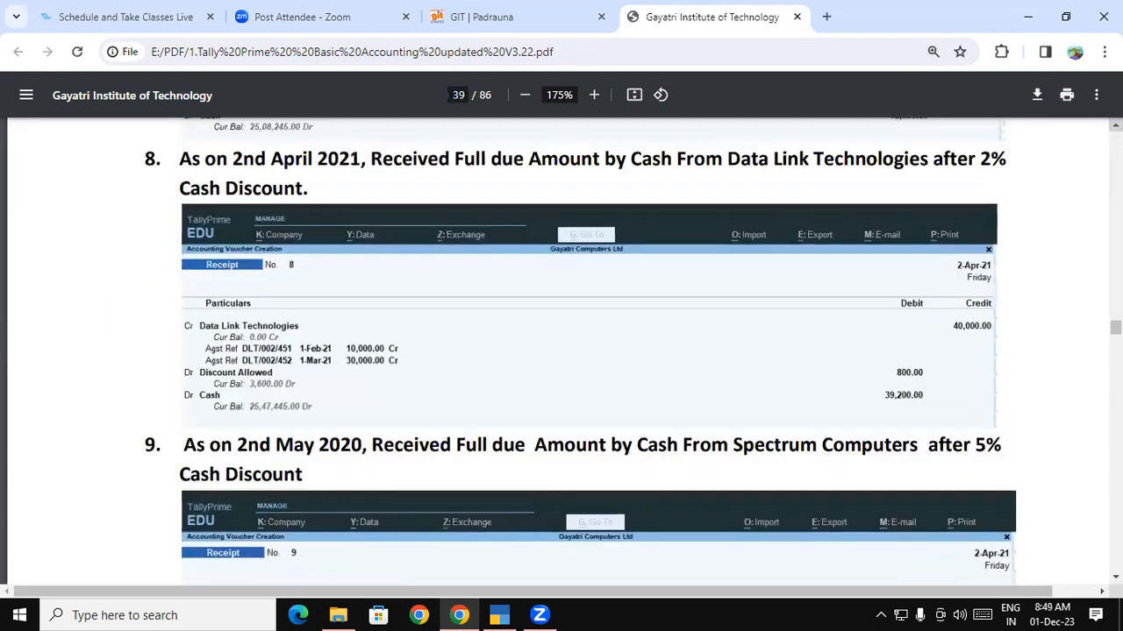
pyautogui.moveTo(179, 187); pyautogui.dragTo(251, 212)
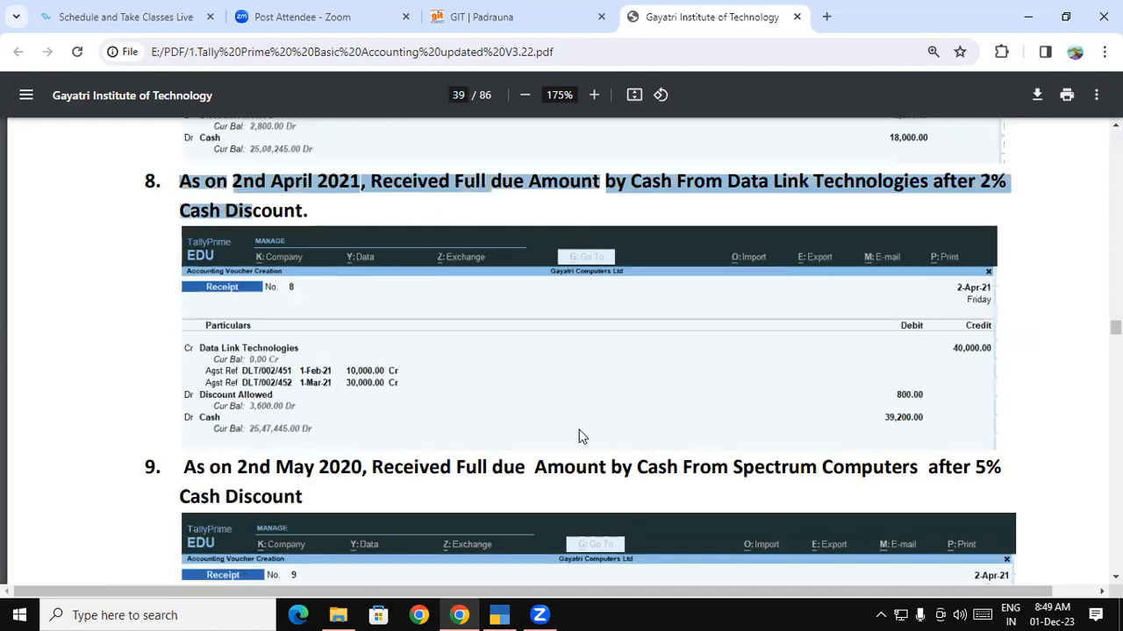
pyautogui.click(584, 436)
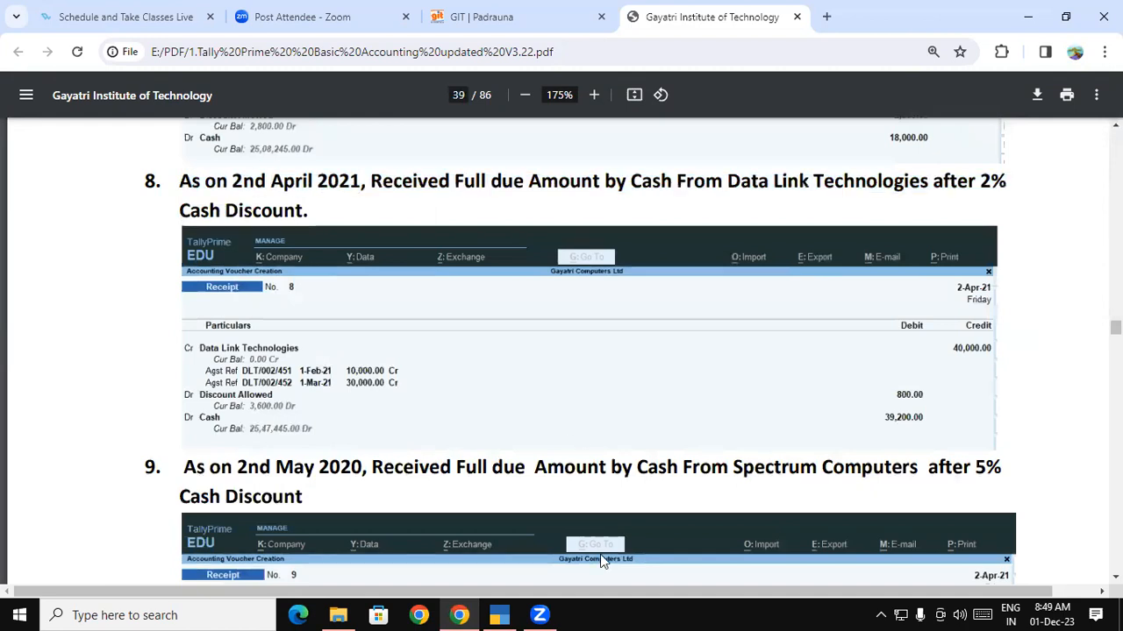